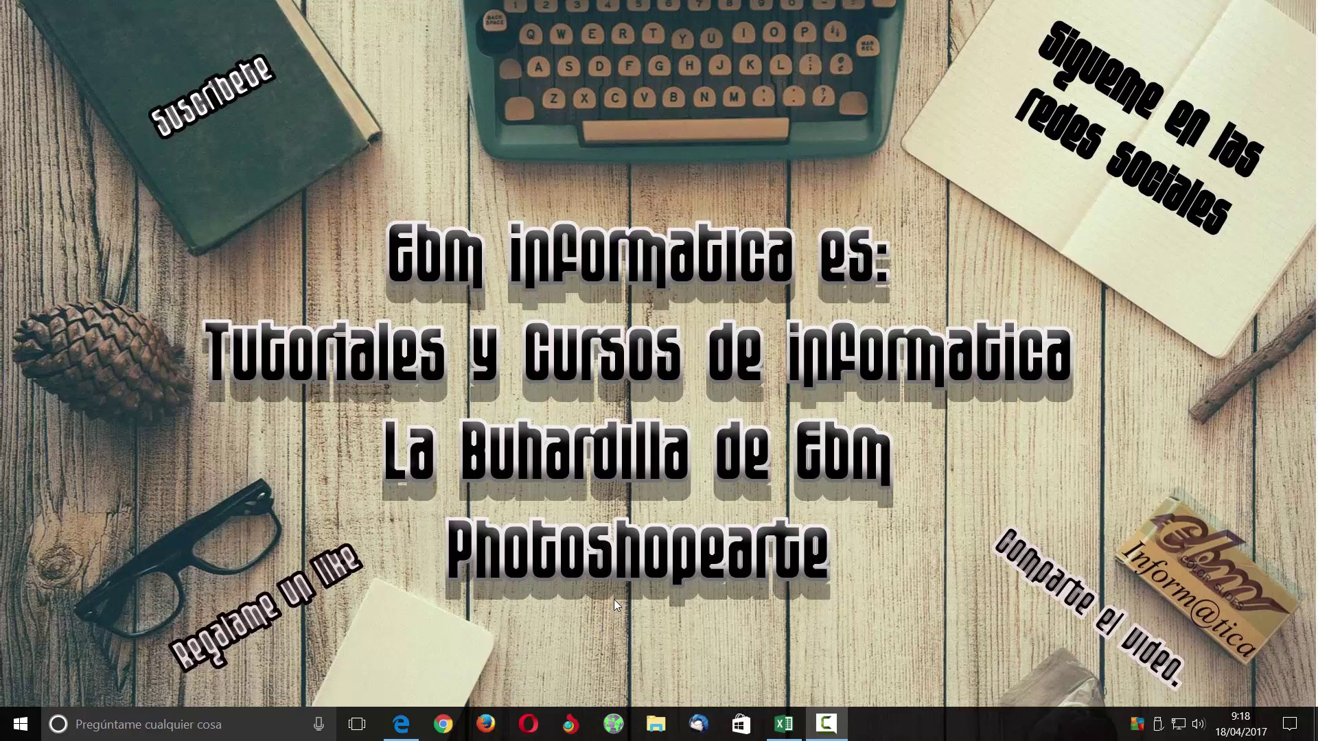
Bring up the Excel workbook and go from the PRODUCTOS list to cell A2 of FACTURA.
click(784, 725)
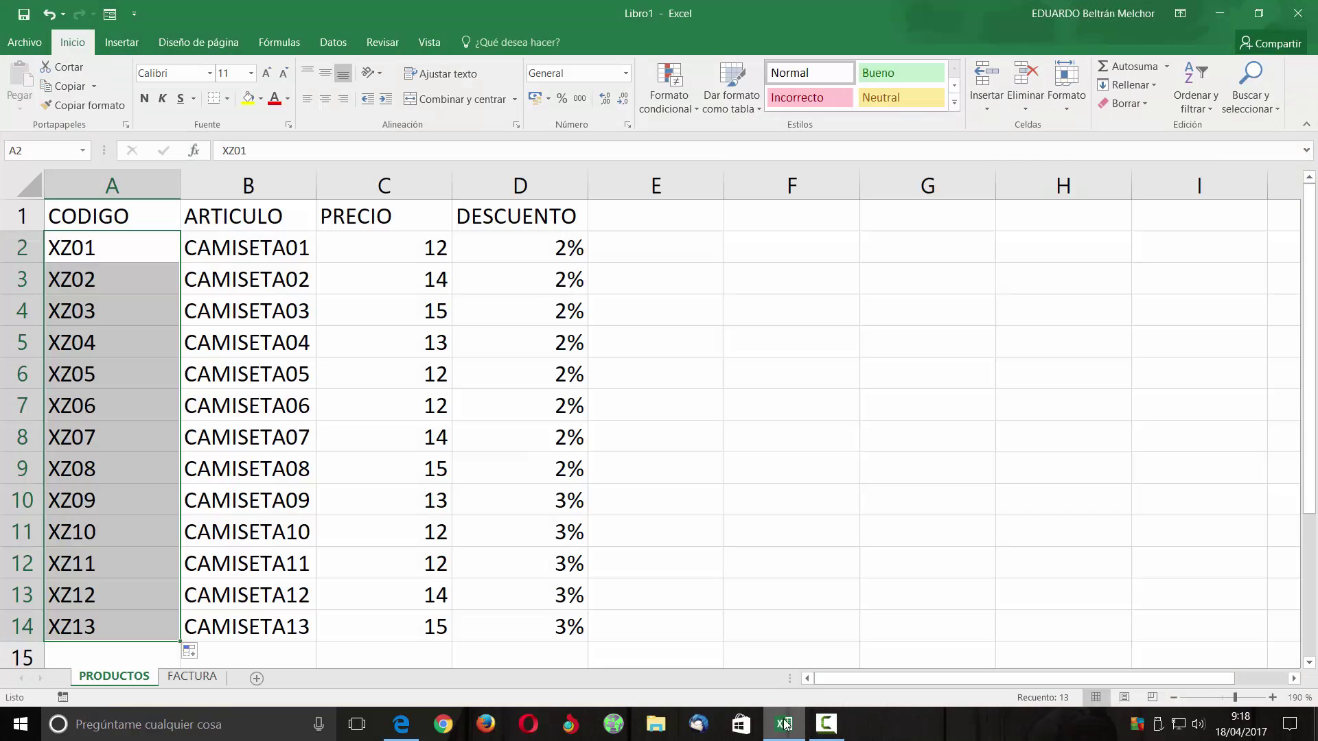
click(241, 253)
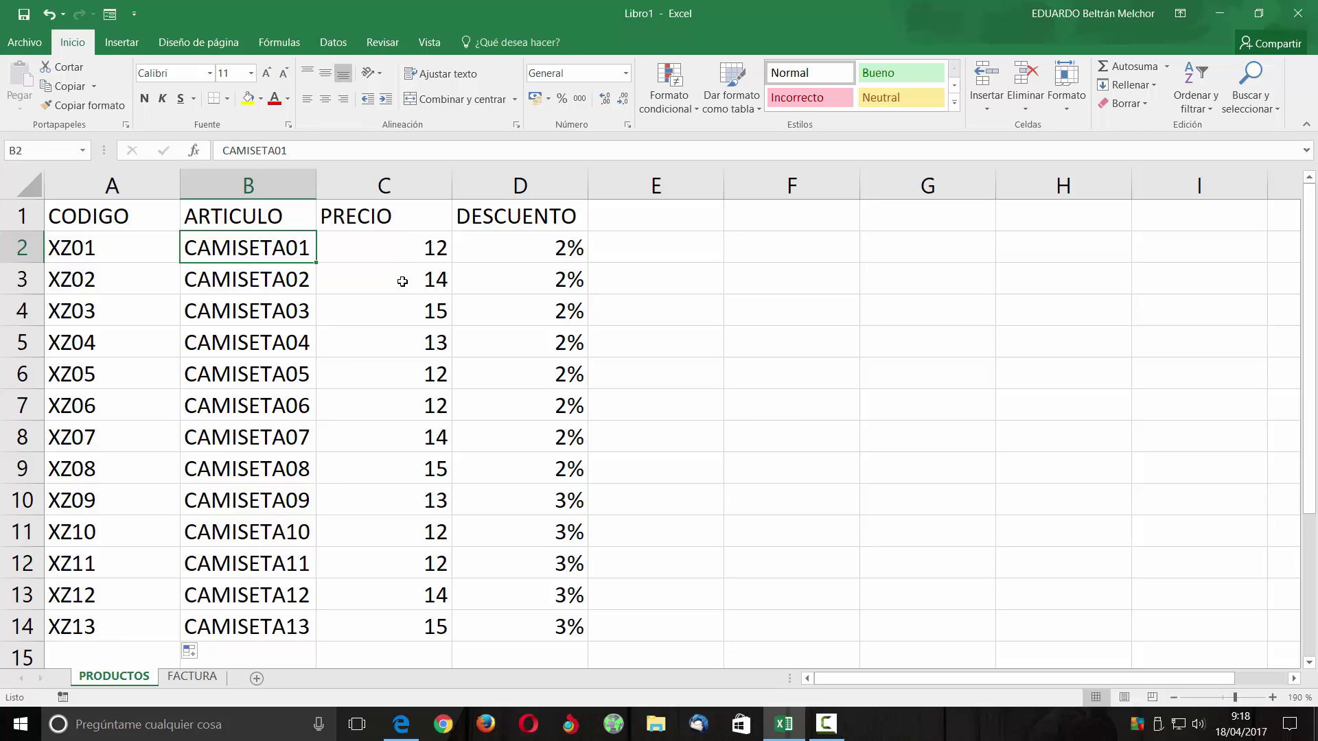
click(194, 678)
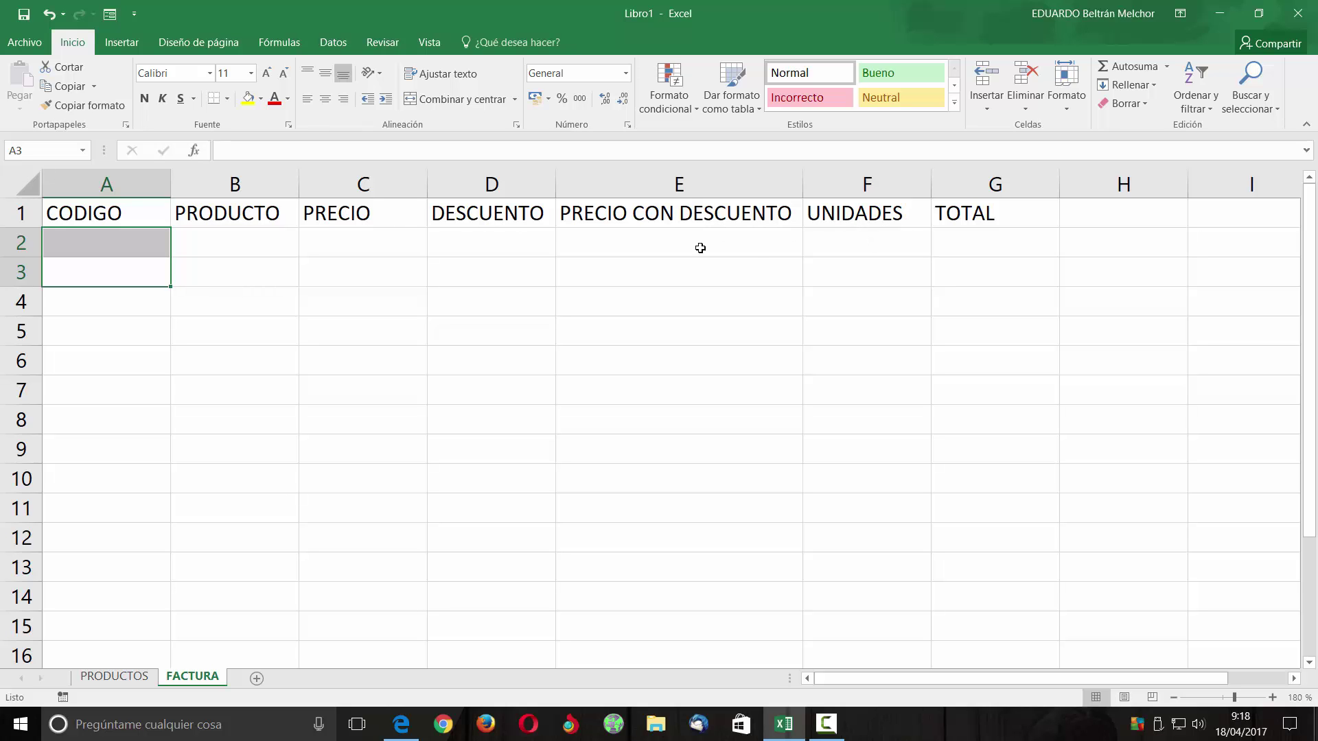
click(140, 253)
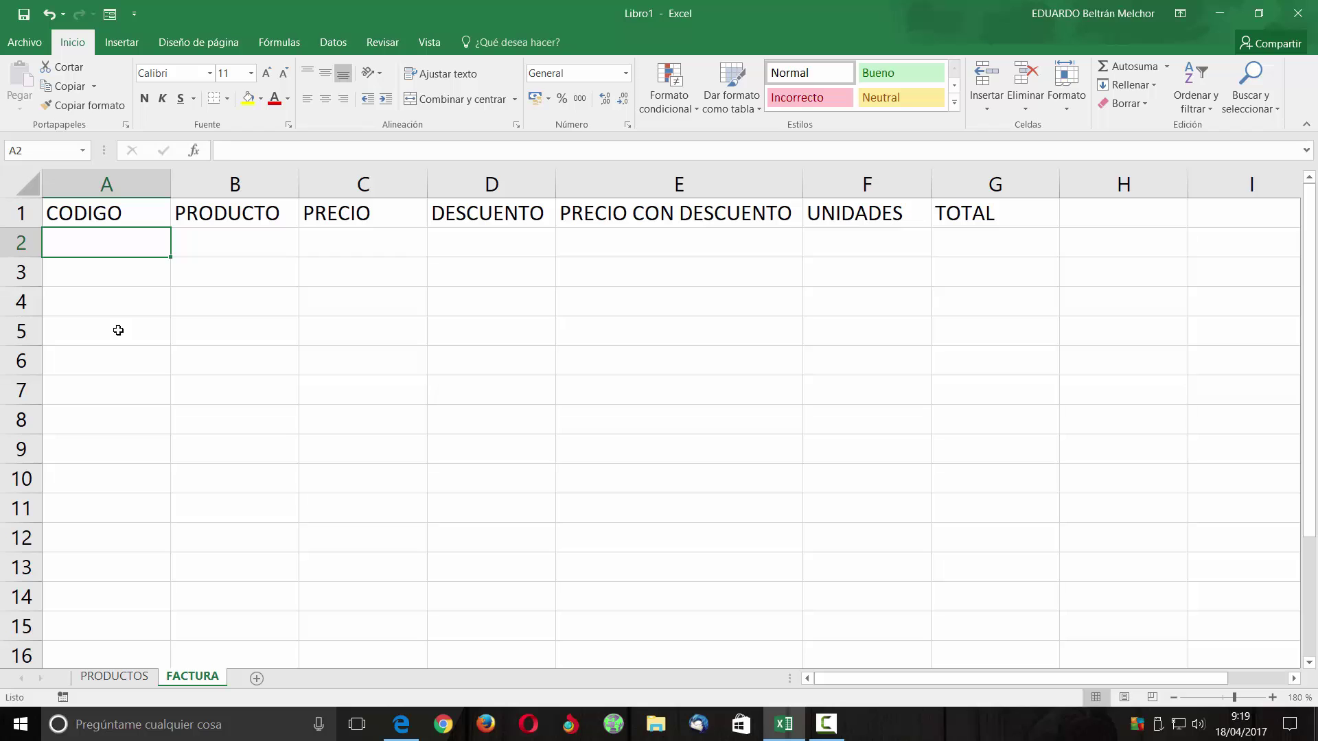
Enter codes XZ13, XZ11, XZ07 and XZ05 in A2:A5, then return to cell B2.
text(XZ13)
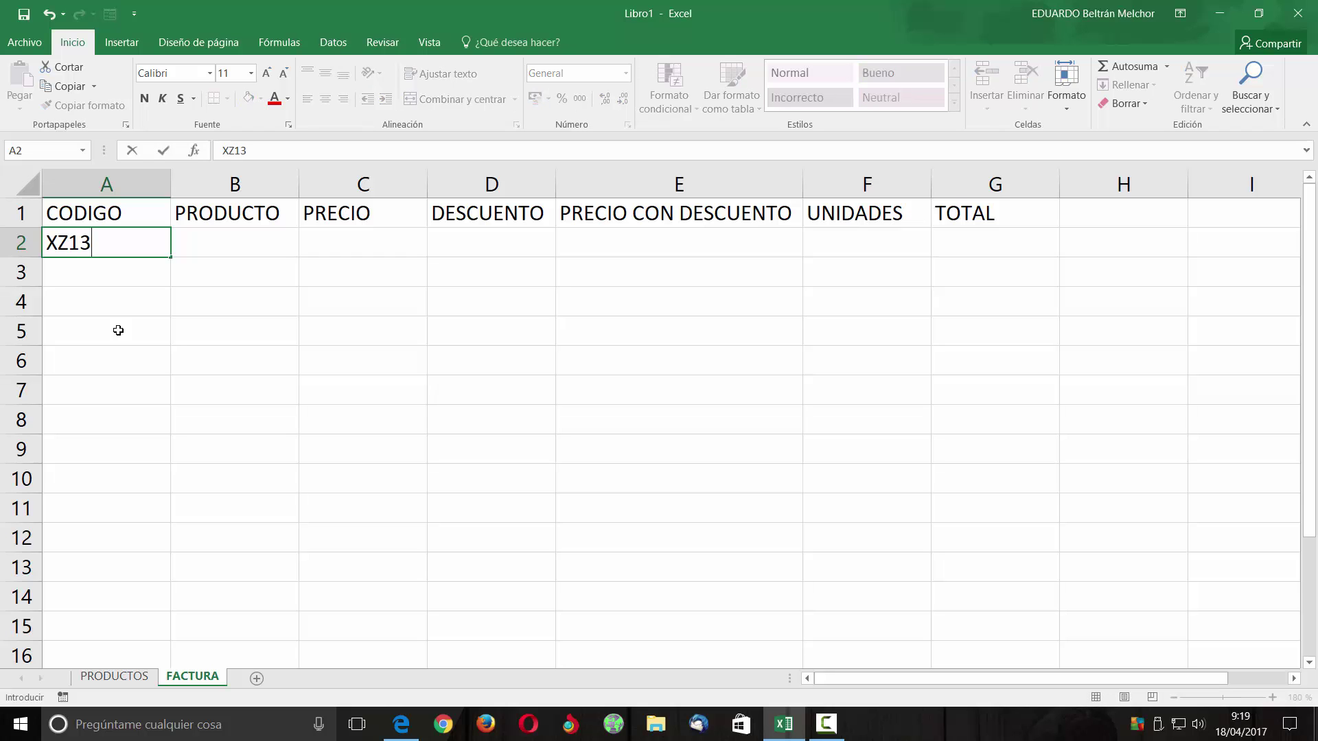
key(Return)
text(XZ11)
key(Return)
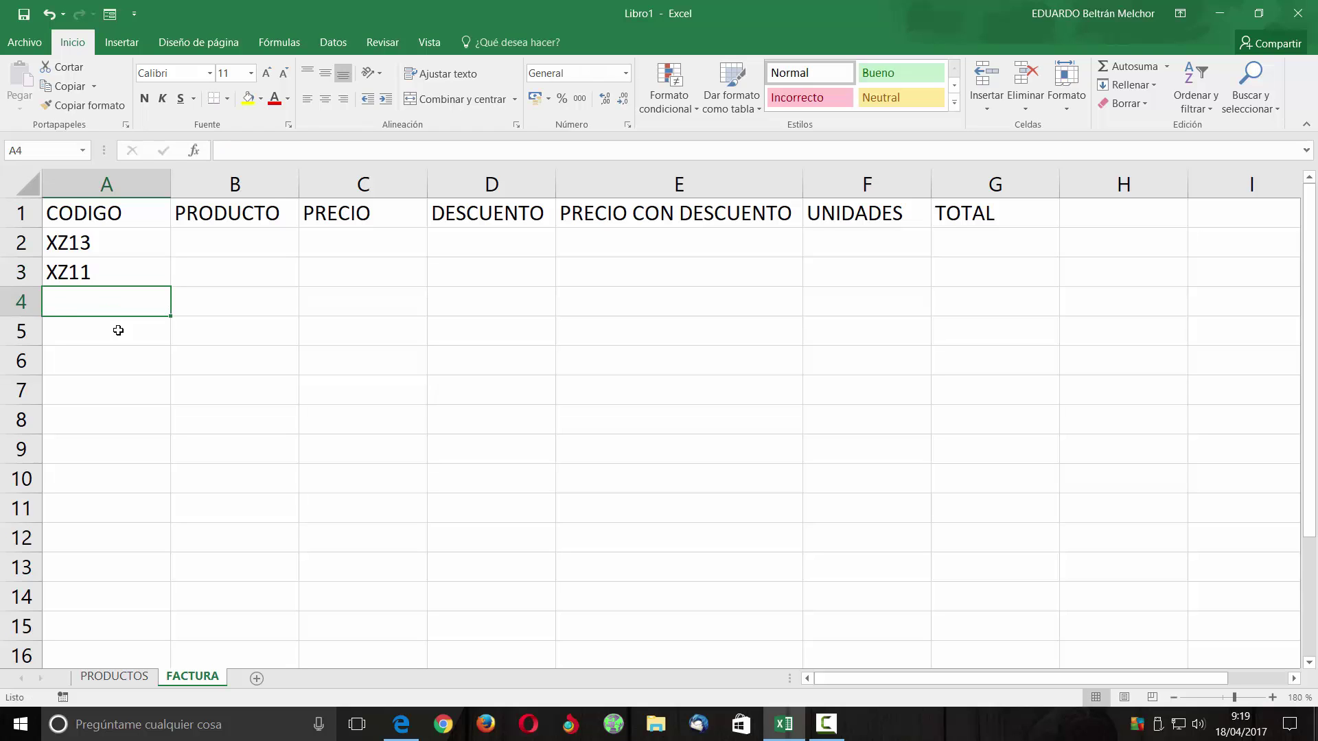
text(XZ07)
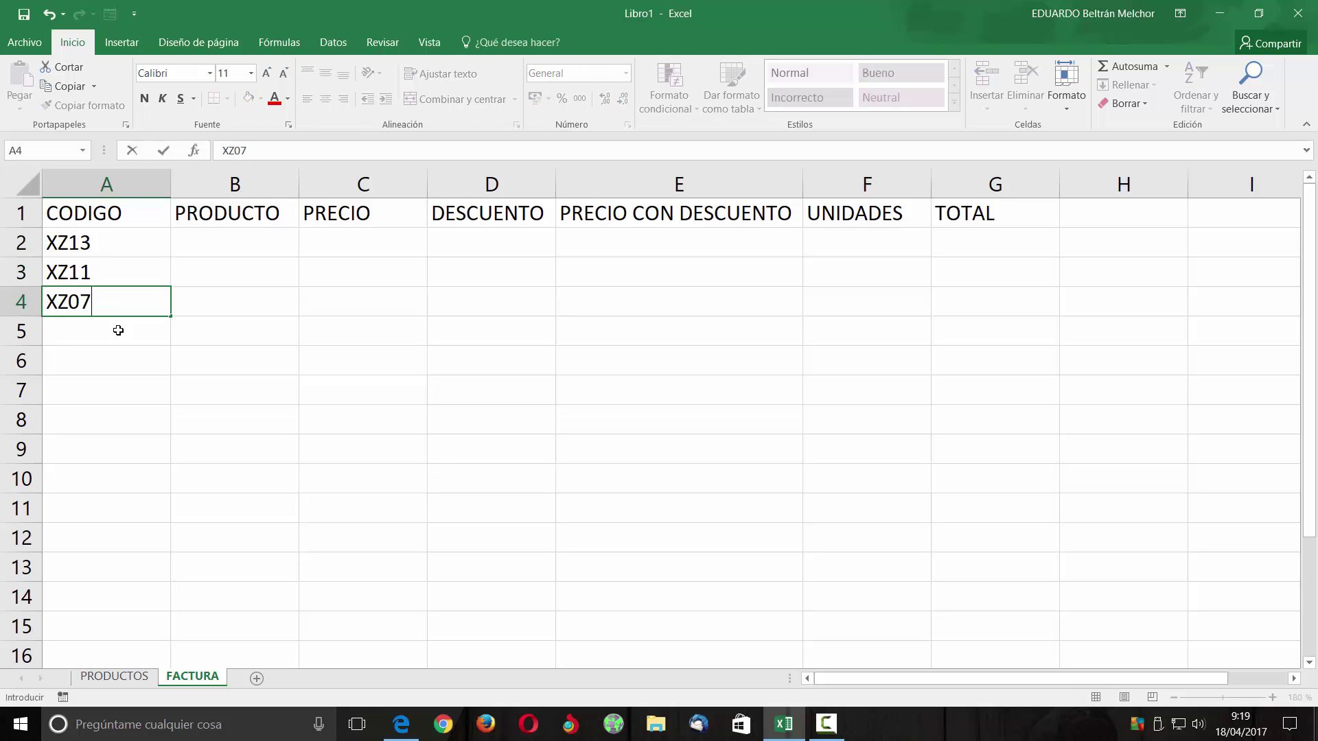
key(Return)
text(XZ05)
key(Tab)
key(Up)
key(Up)
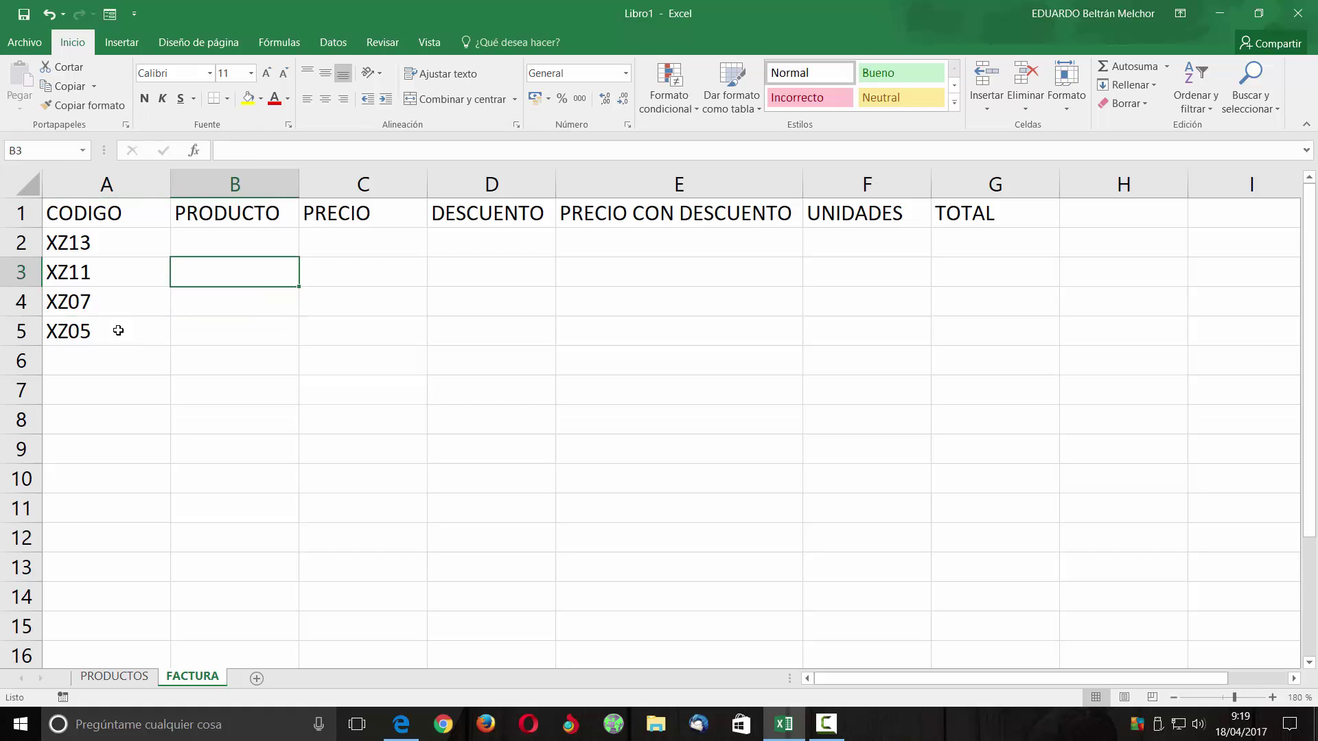
key(Up)
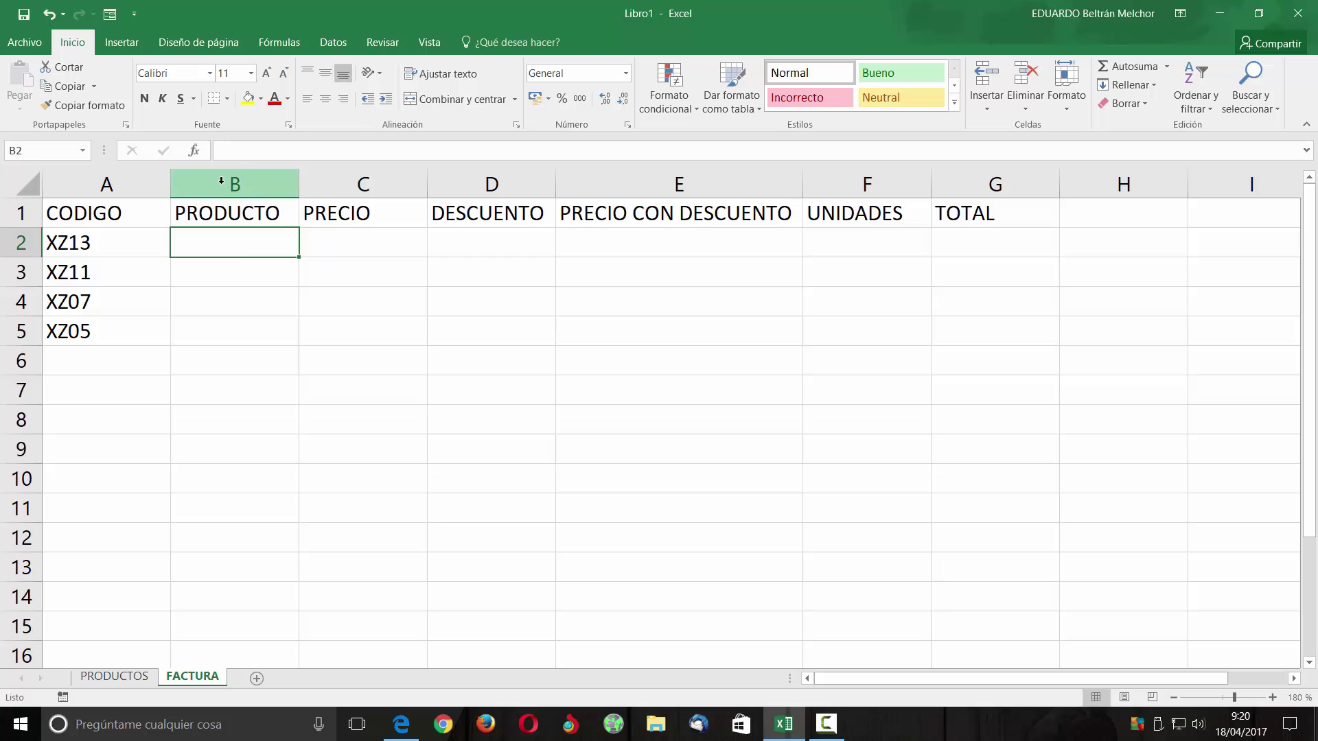
click(195, 151)
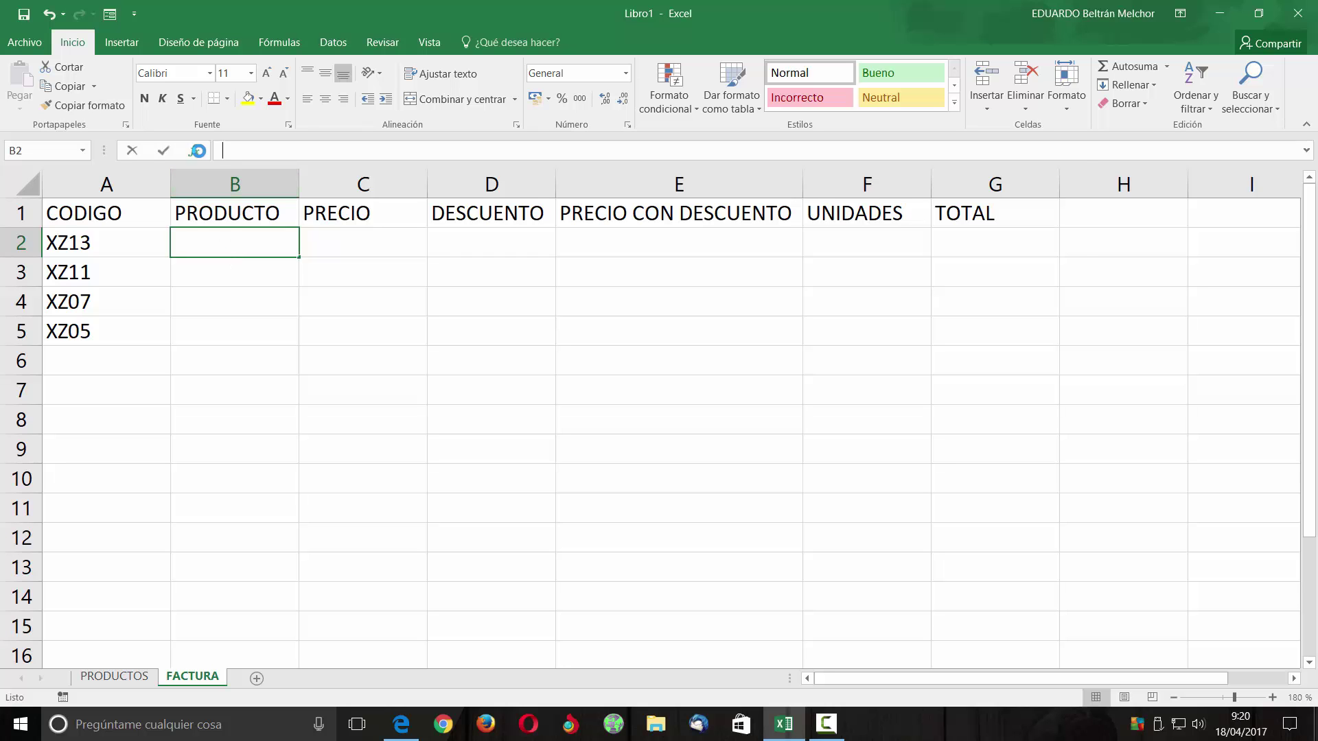
Pick BUSCARV from the Todo category in the Insert Function dialog for cell B2.
drag(1064, 240, 1054, 174)
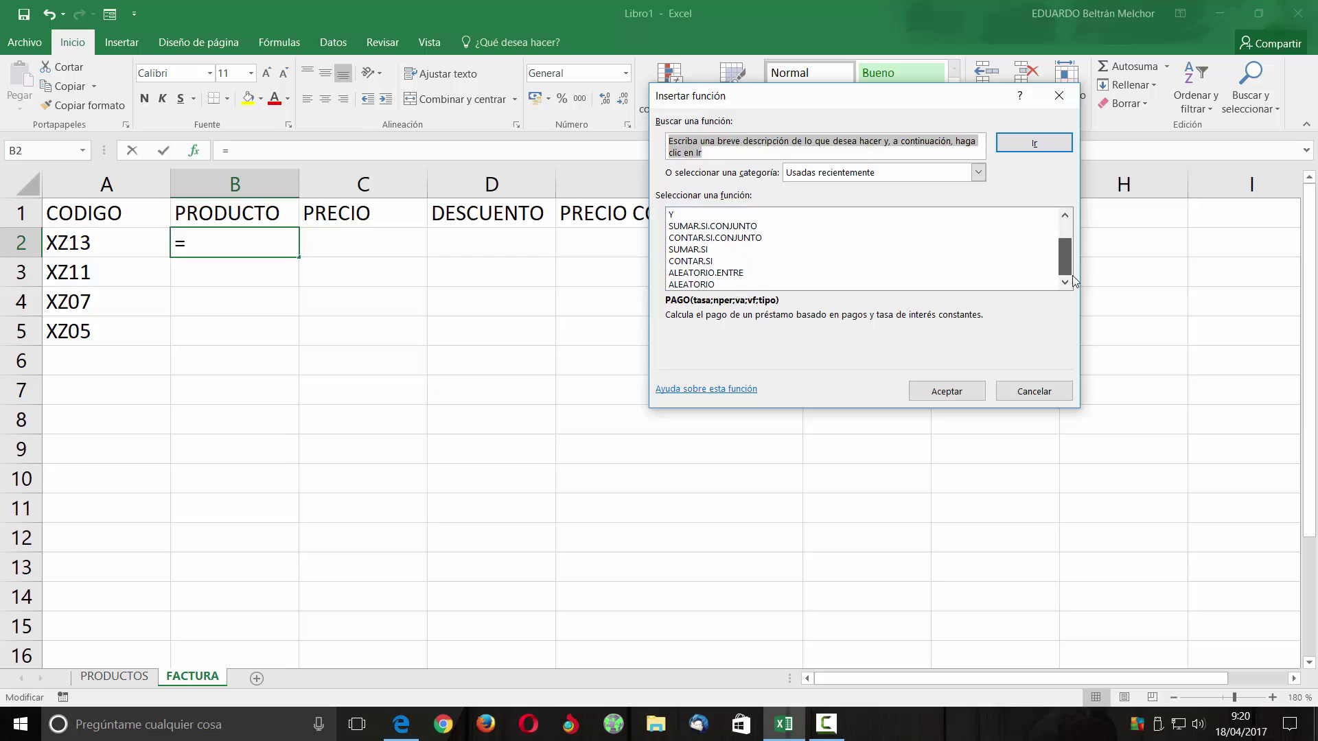
click(978, 173)
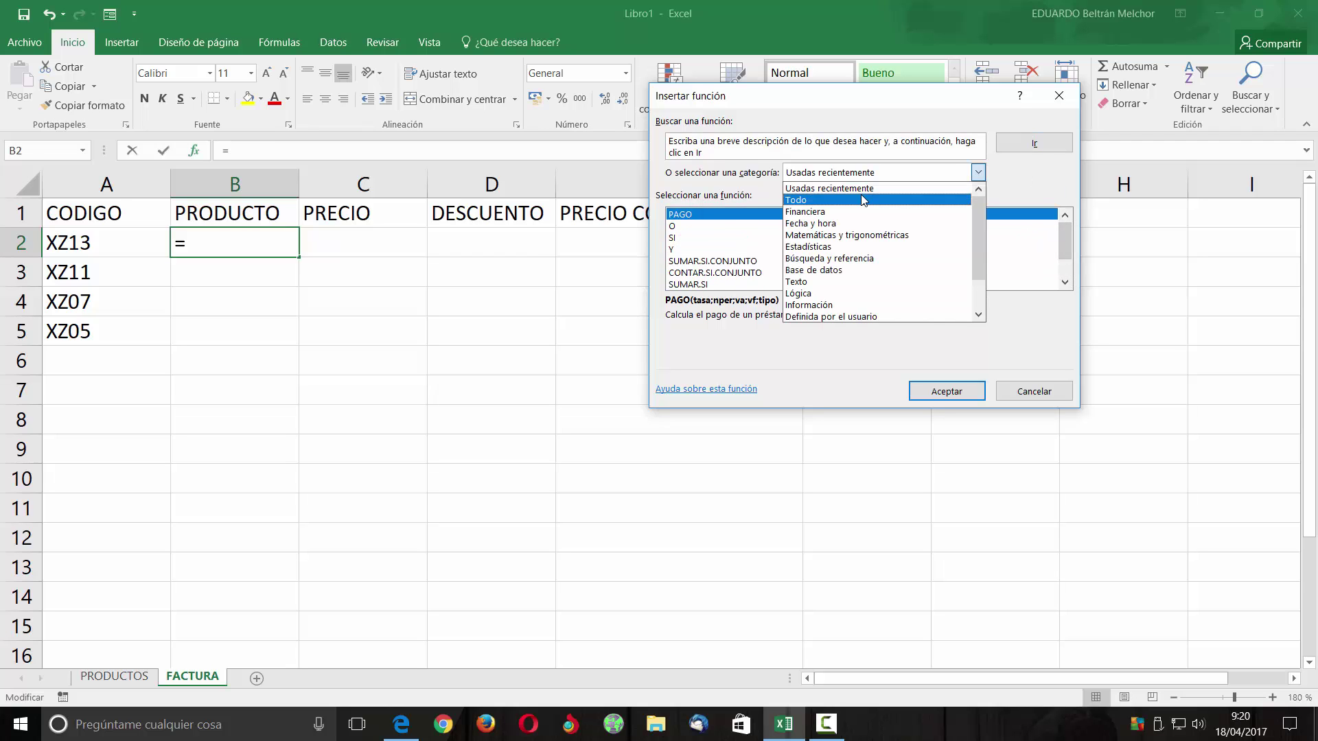
click(864, 197)
click(696, 249)
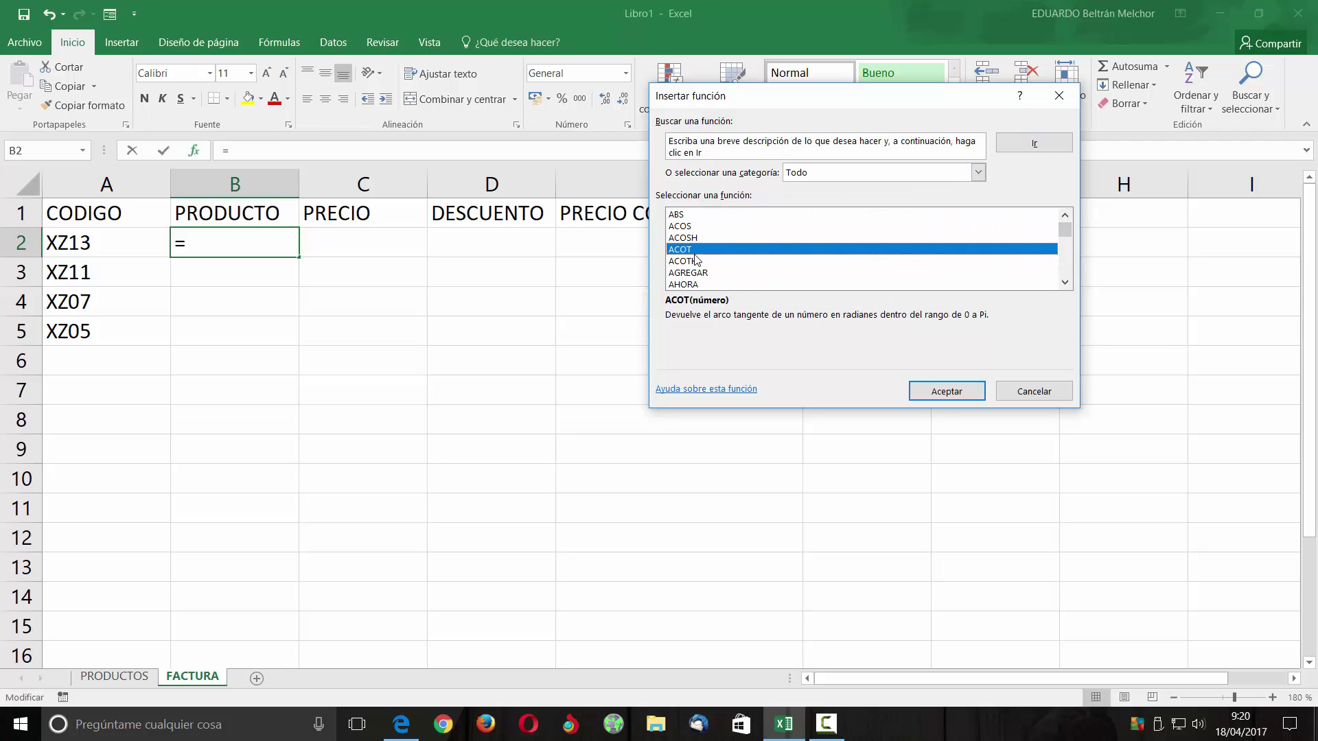
key(b)
scroll(842, 232, down, 3)
scroll(844, 233, down, 2)
scroll(845, 234, down, 2)
scroll(846, 233, down, 2)
scroll(846, 233, down, 2)
scroll(845, 234, down, 2)
scroll(846, 234, up, 1)
click(684, 249)
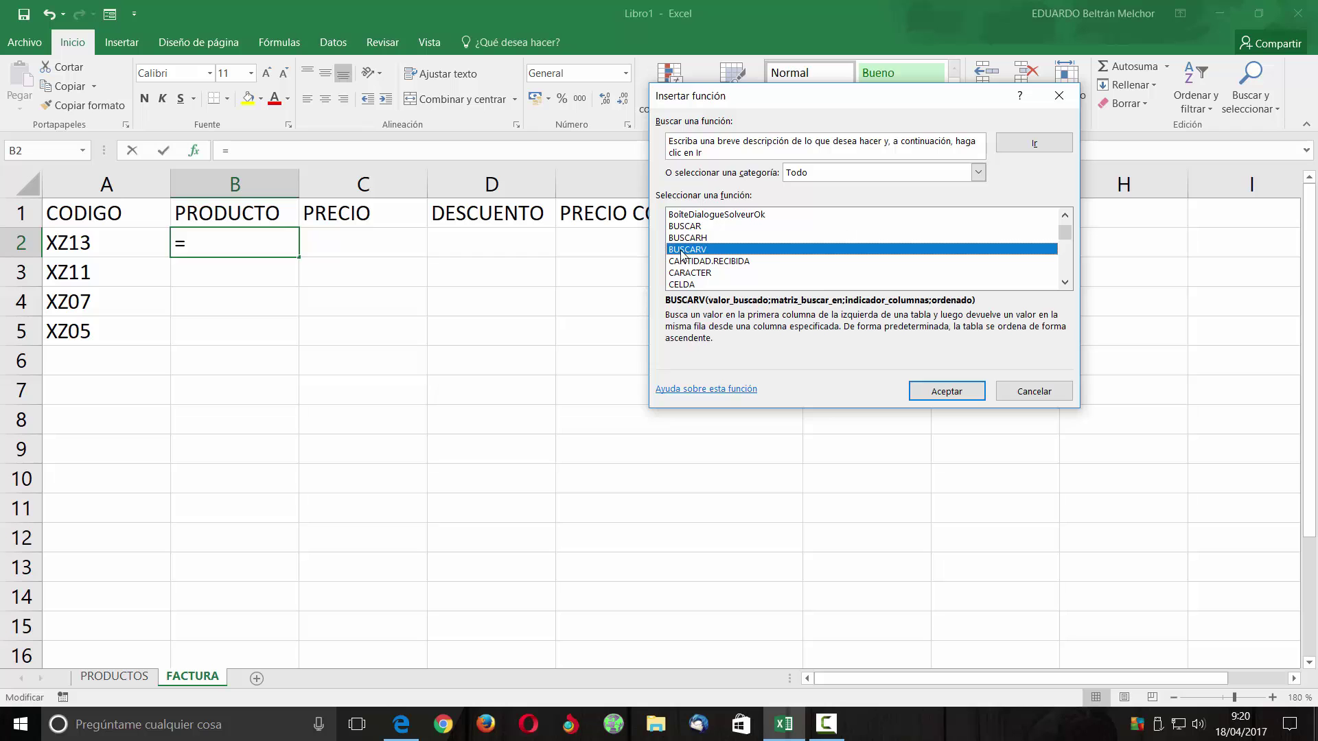
click(938, 394)
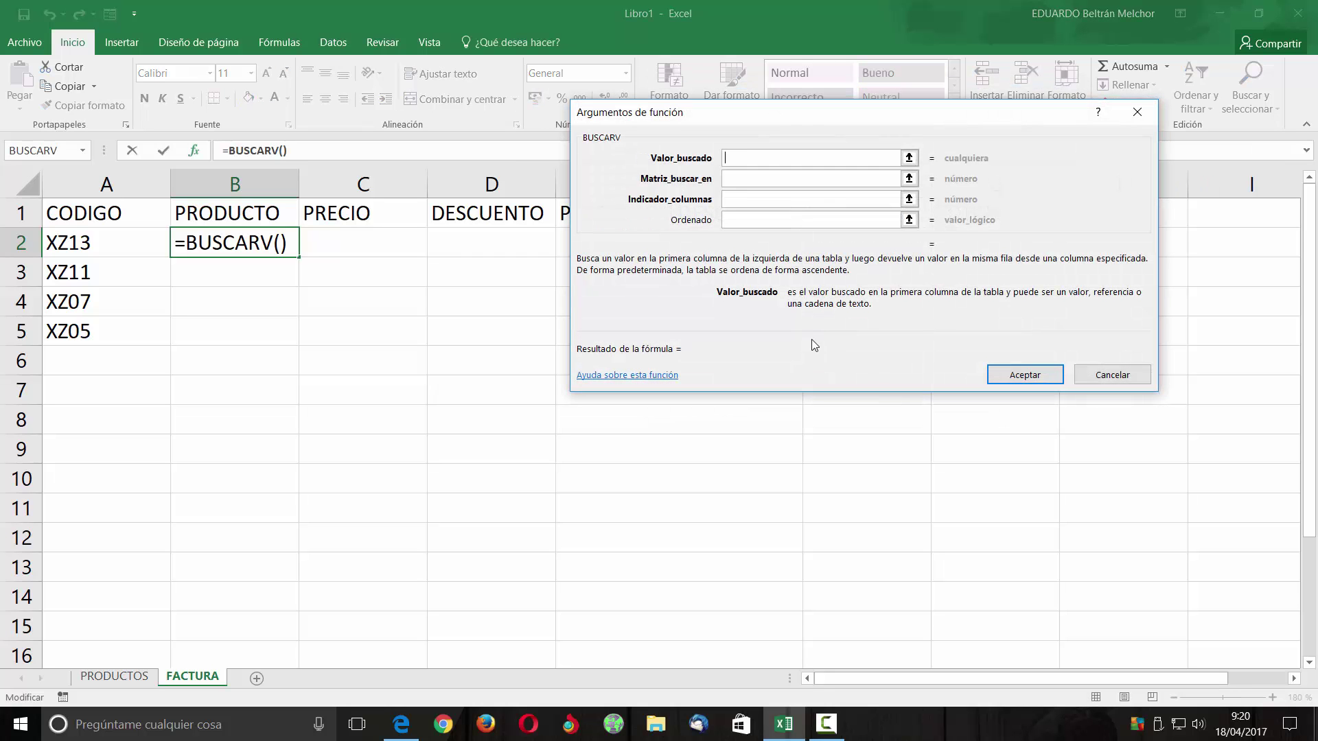
Set BUSCARV's lookup value to A2 and its table array to PRODUCTOS!A1:D14.
drag(751, 121, 734, 321)
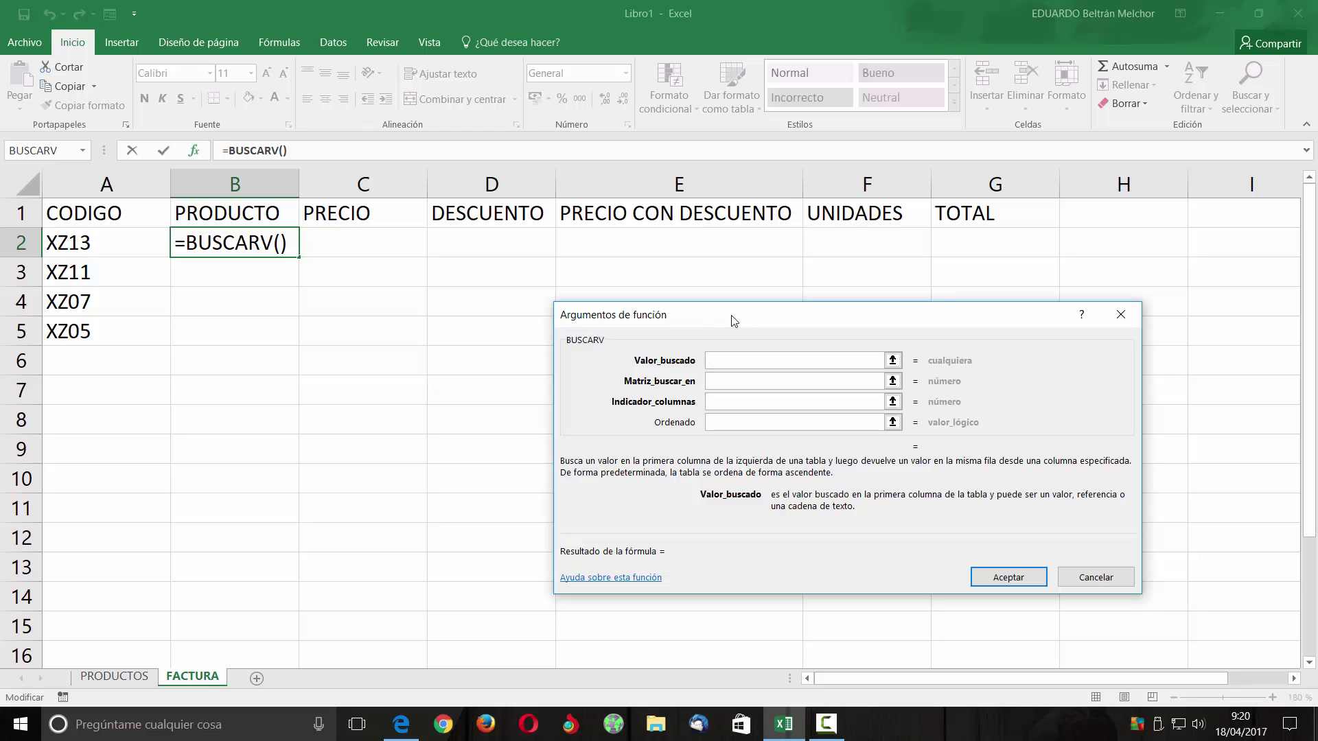
drag(643, 318, 488, 287)
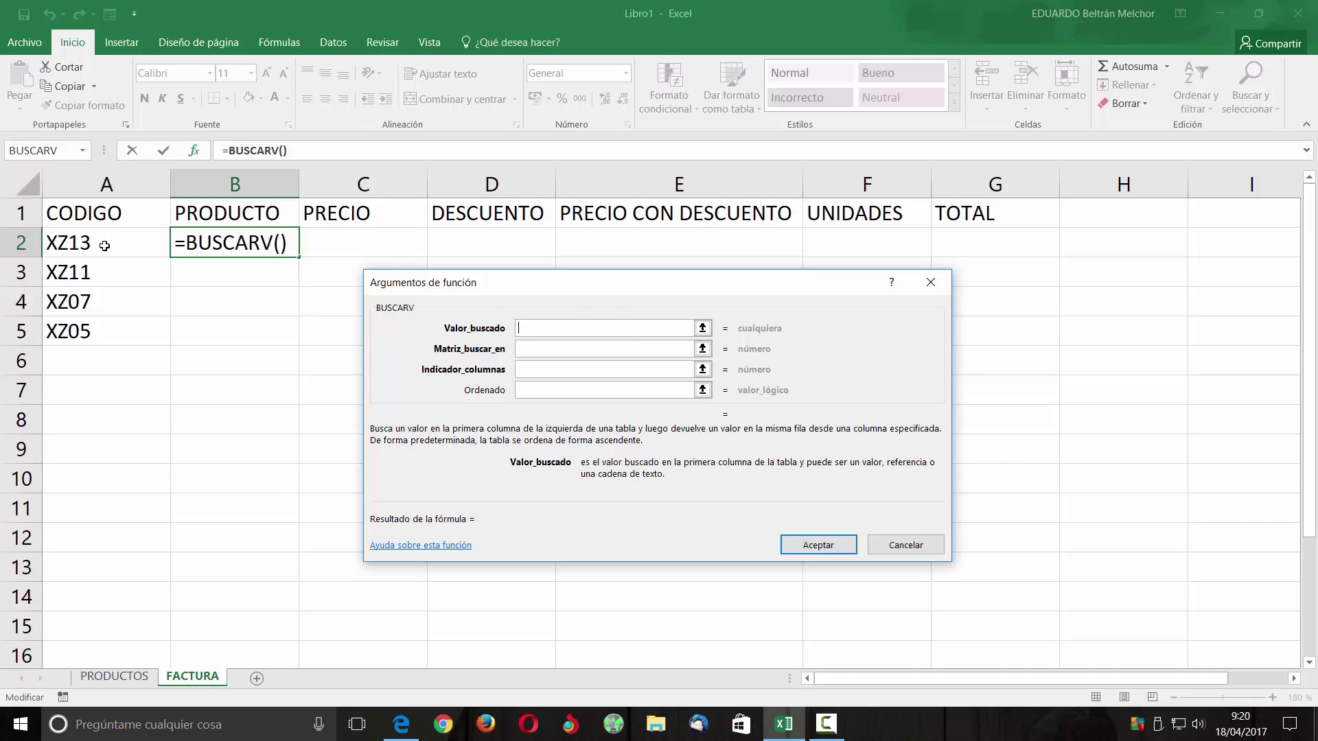
click(103, 241)
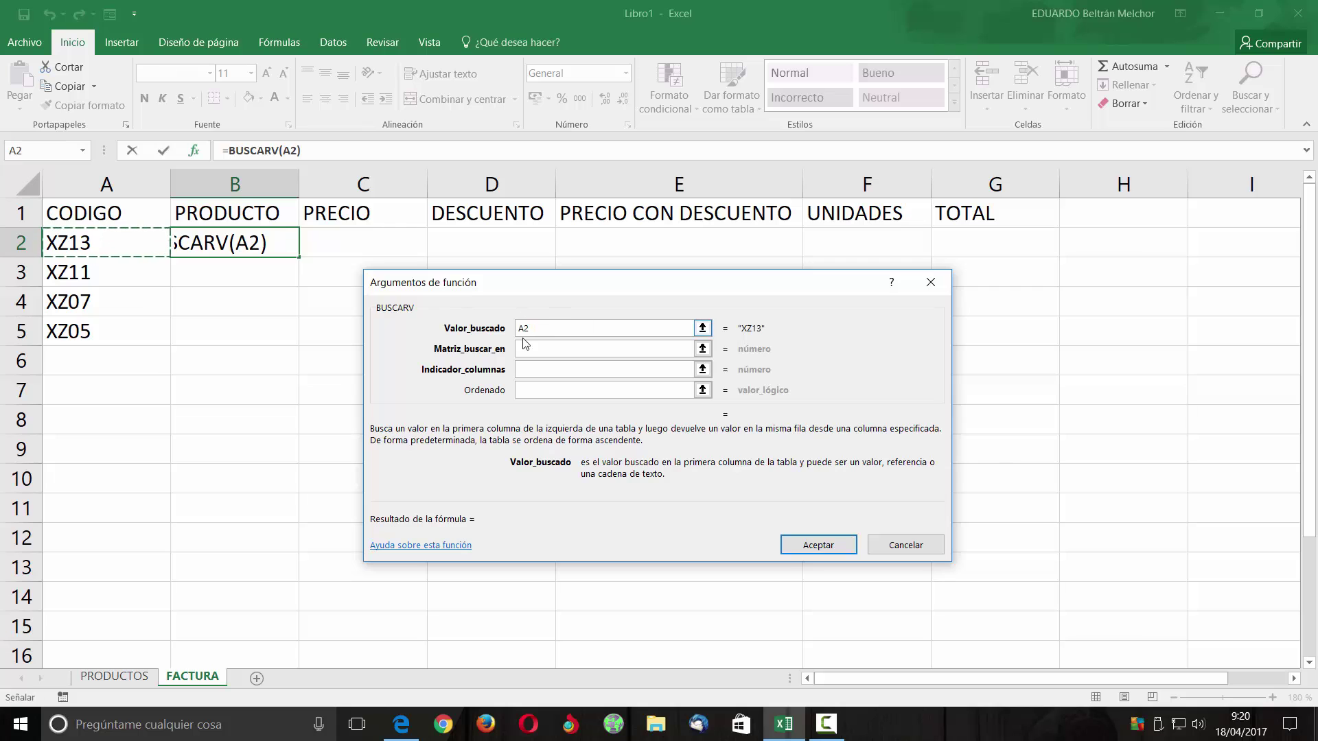
click(541, 352)
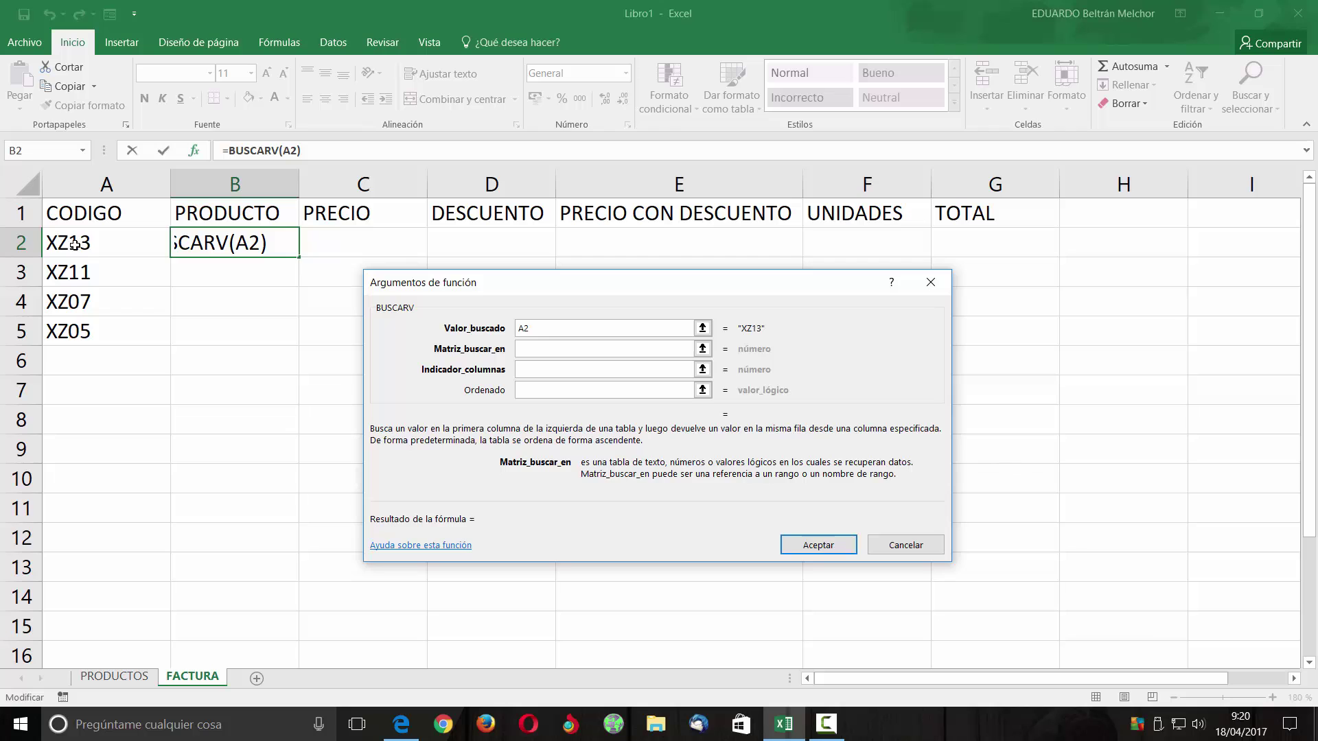
click(114, 677)
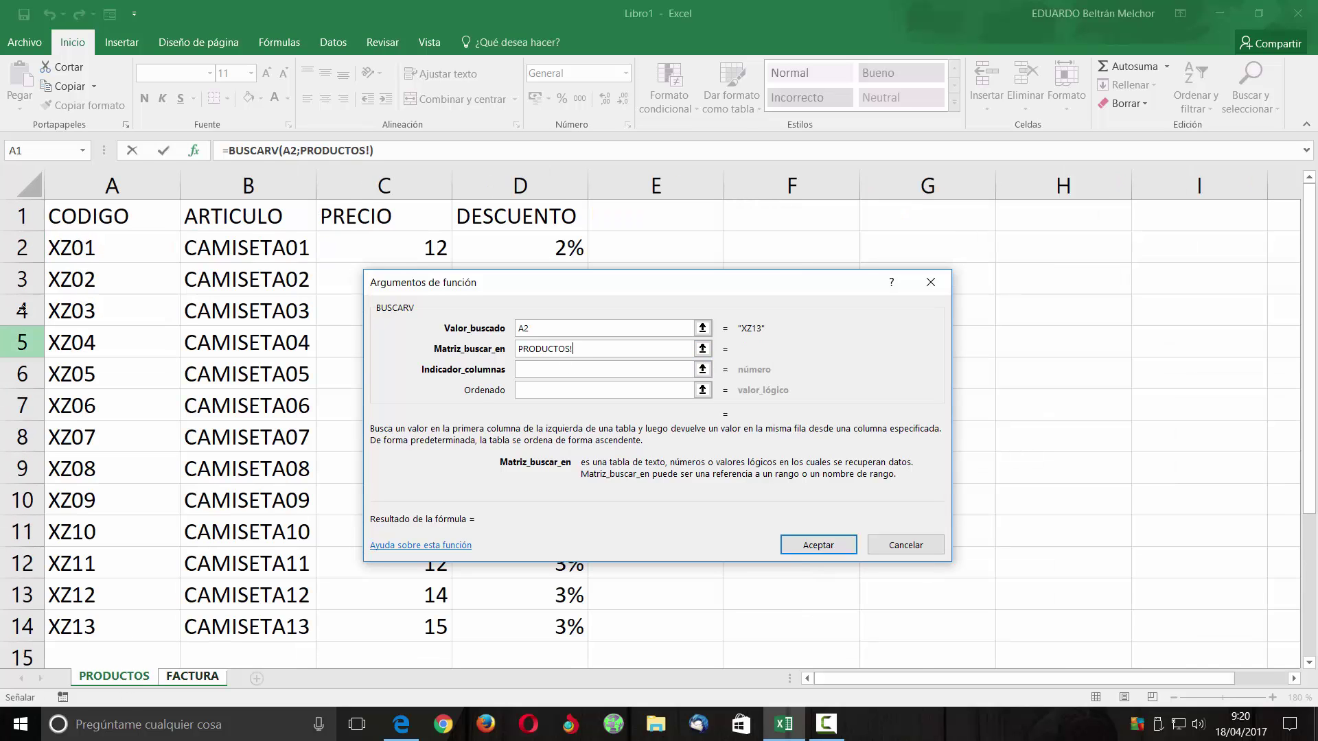
drag(88, 217, 539, 626)
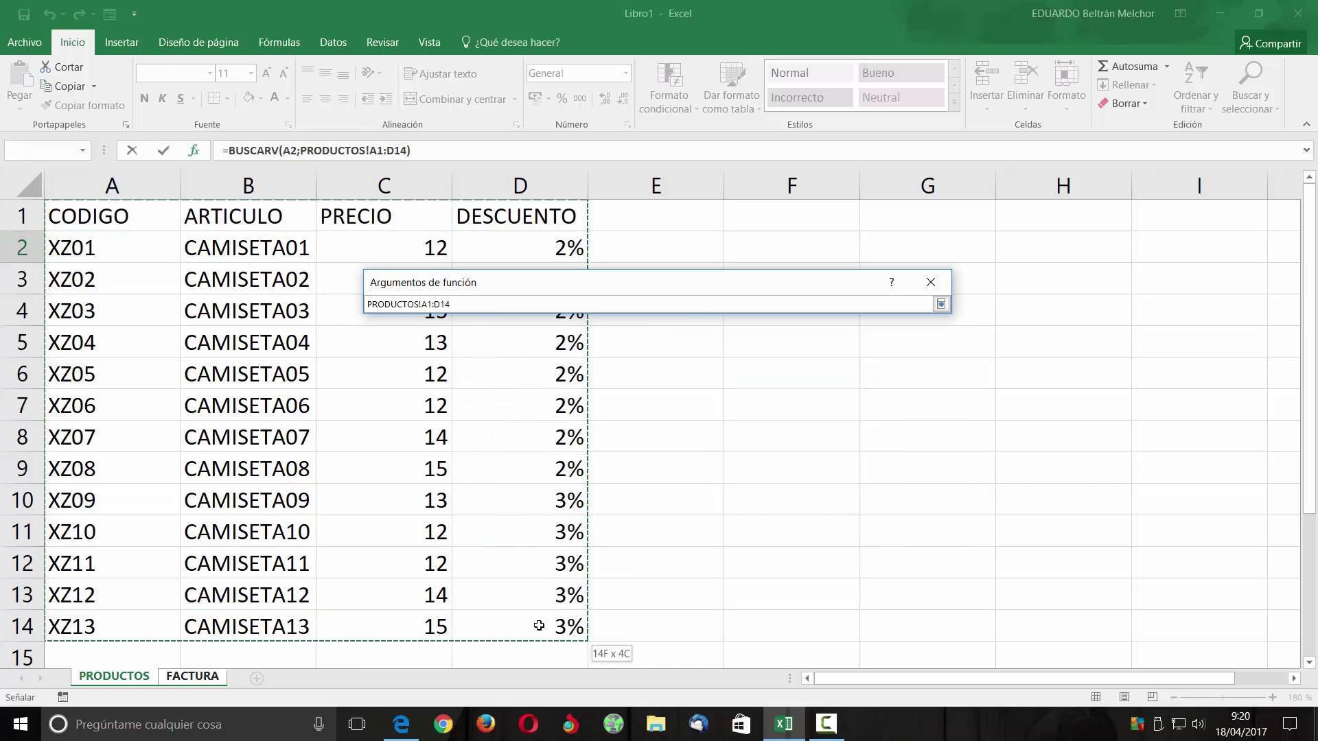
drag(538, 626, 539, 626)
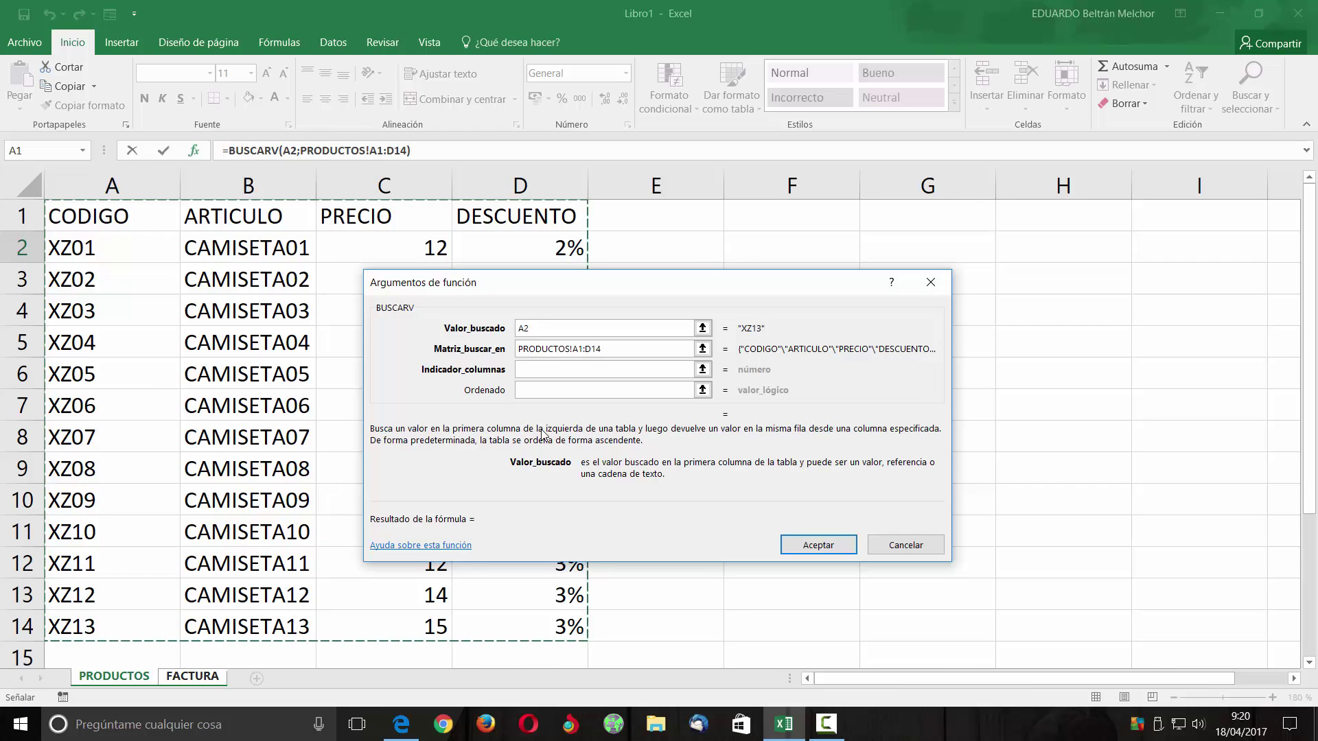
click(616, 448)
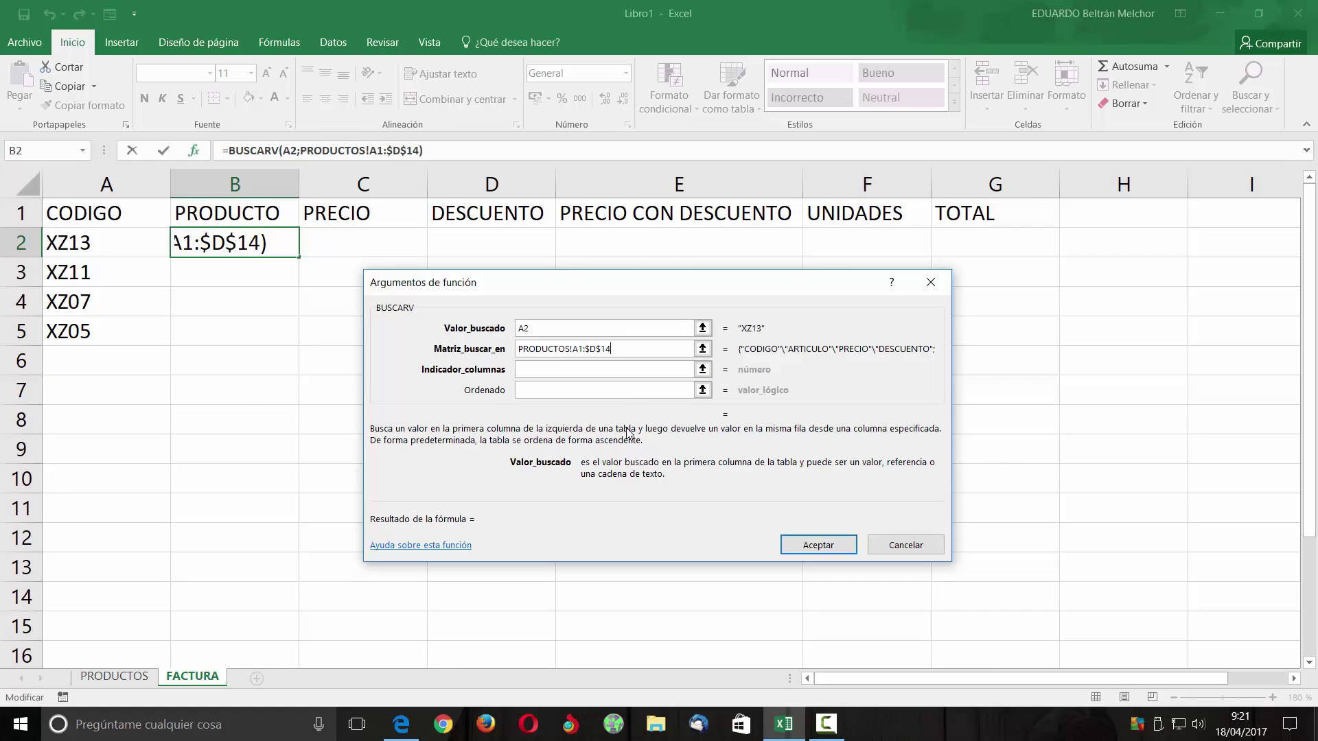
Use column index 2 and fill the lookup down B2:B5, showing CAMISETA13, CAMISETA11, CAMISETA07, CAMISETA05.
click(569, 371)
click(117, 677)
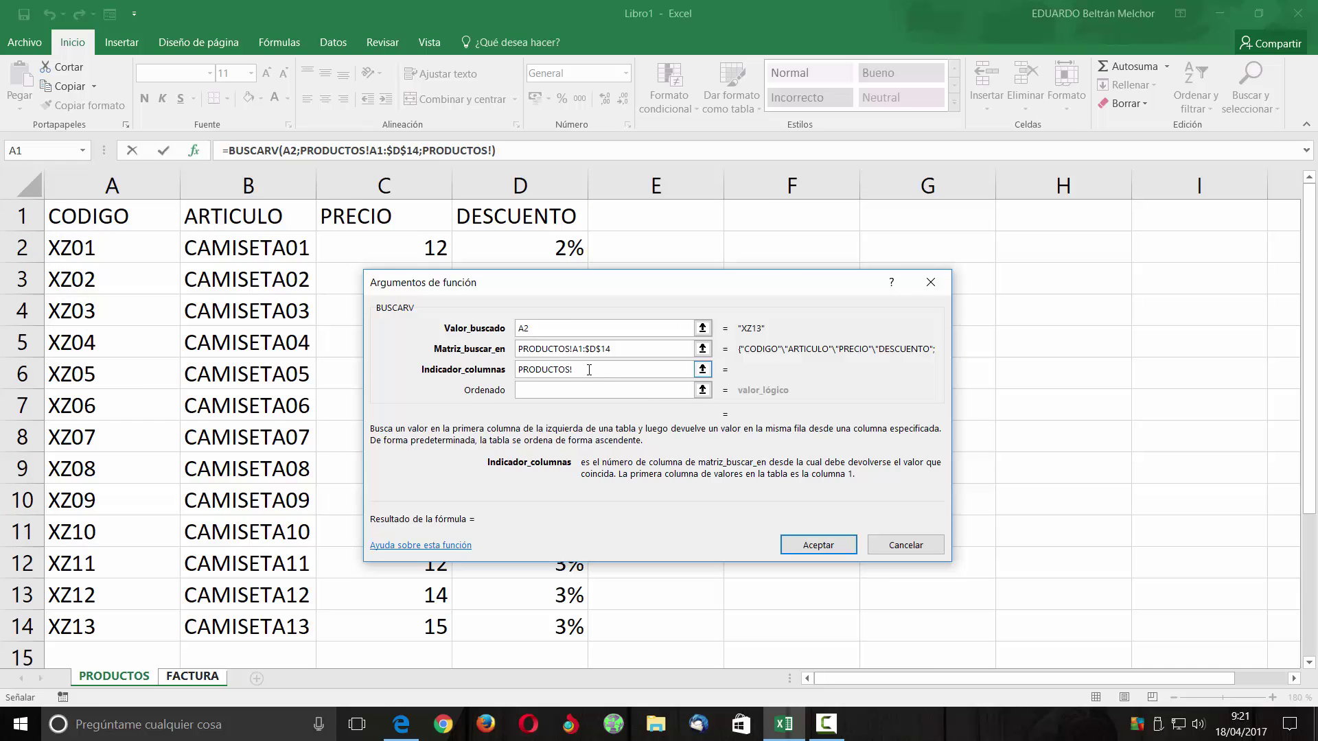
key(BackSpace)
key(BackSpace)
key(BackSpace)
key(BackSpace)
key(BackSpace)
text(2)
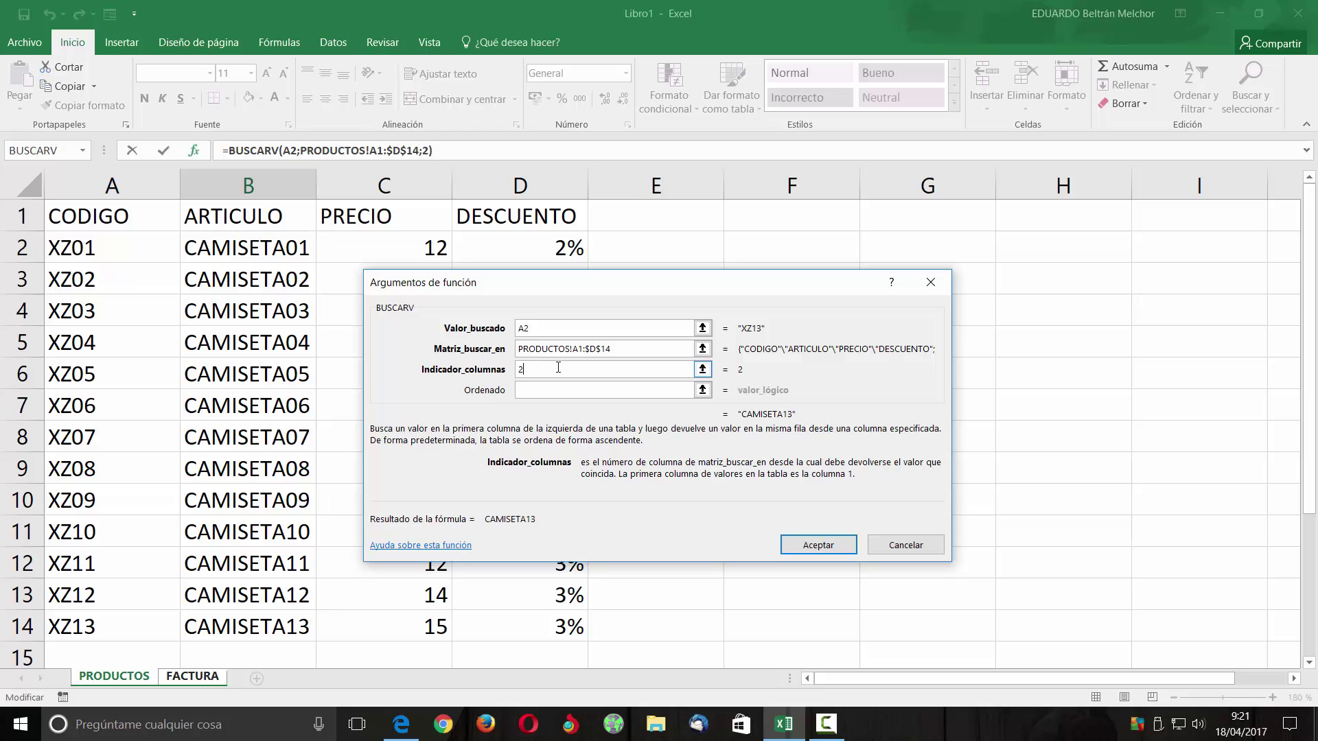
click(819, 547)
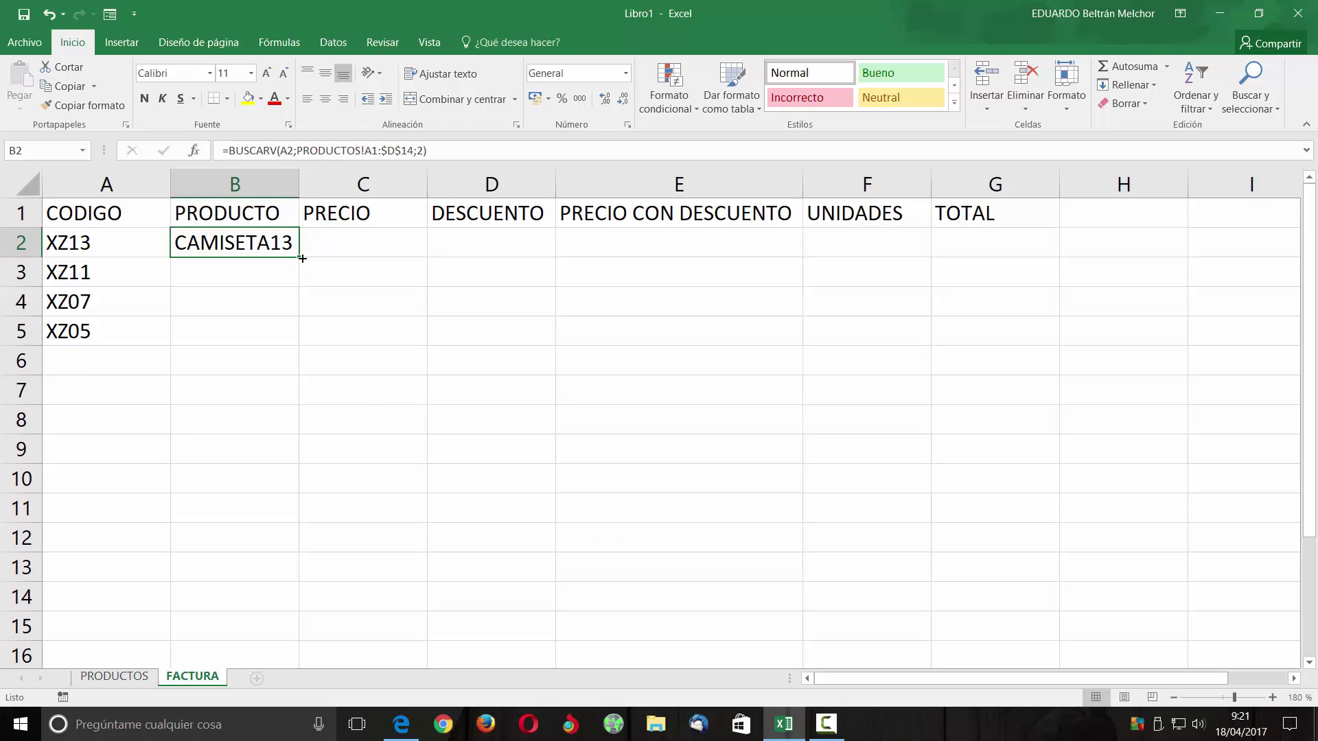
drag(297, 257, 297, 345)
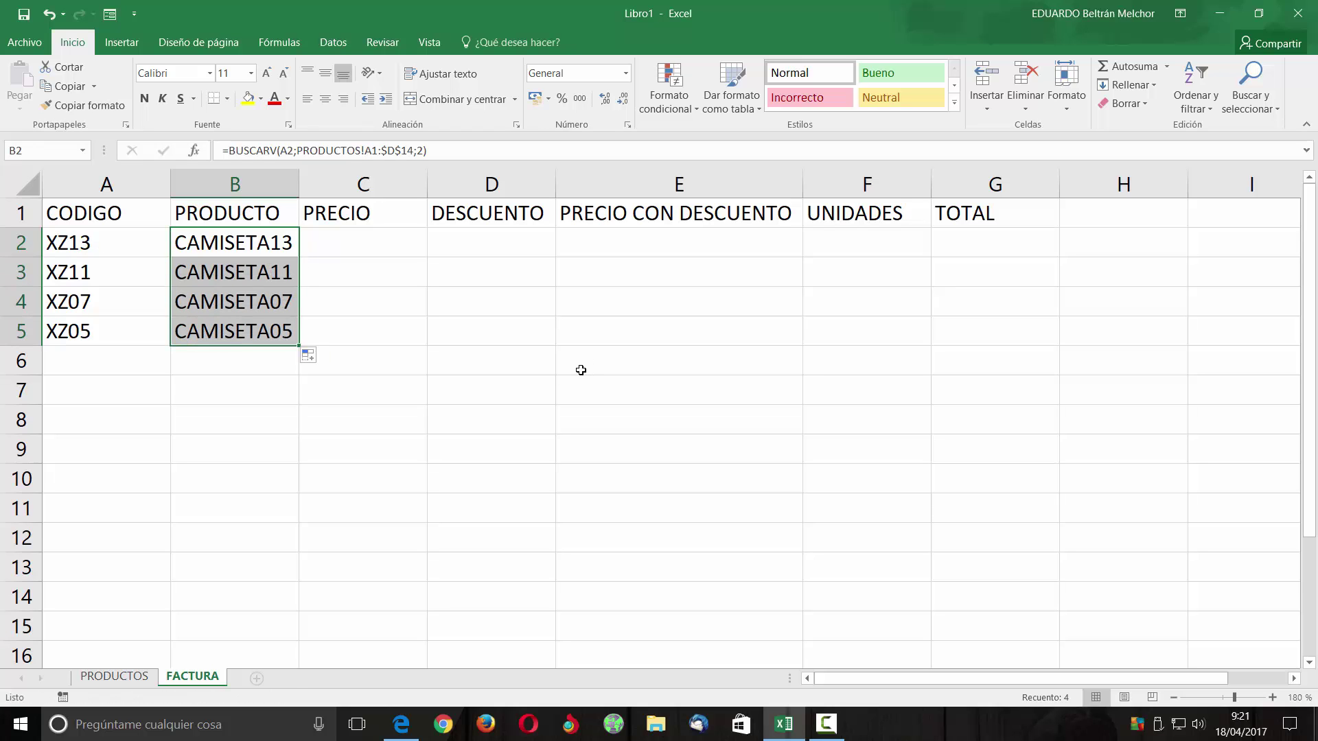
click(346, 247)
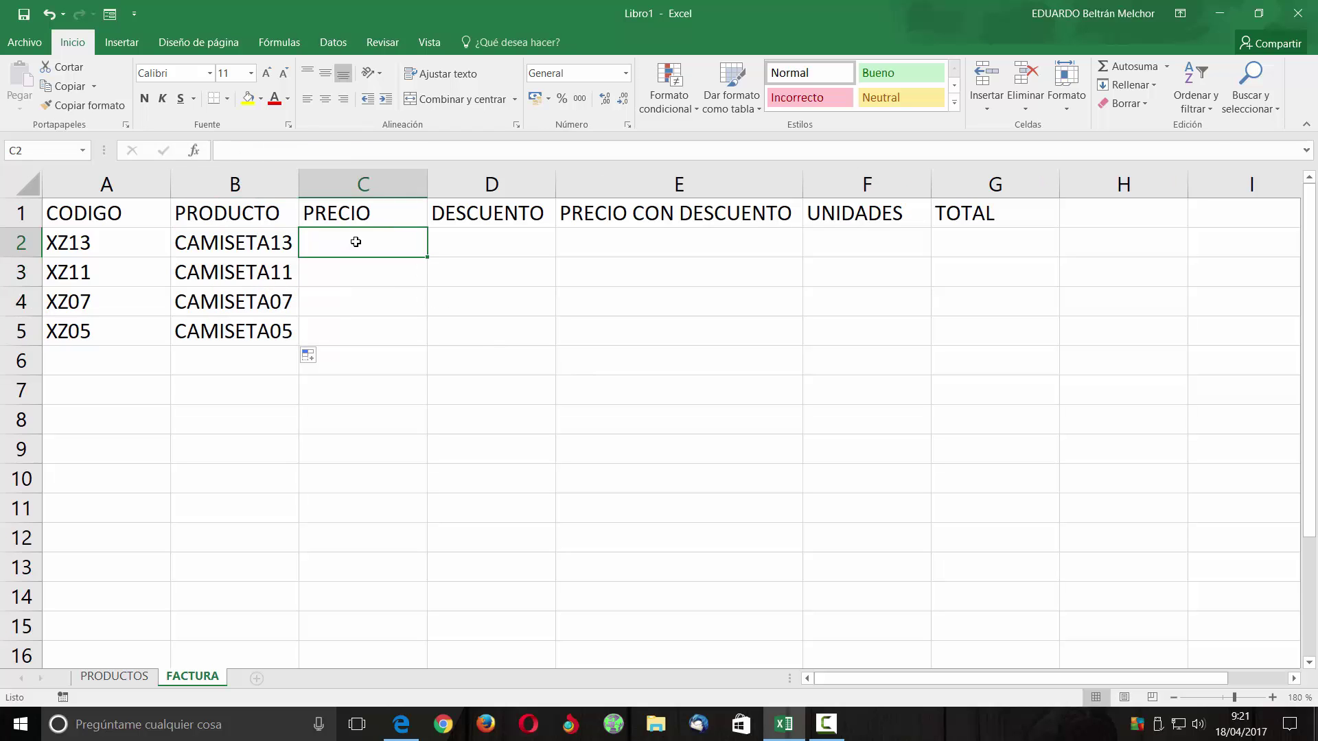
Start a BUSCARV in C2 looking up A2 in the absolute range PRODUCTOS!$A$1:$D$14.
click(194, 150)
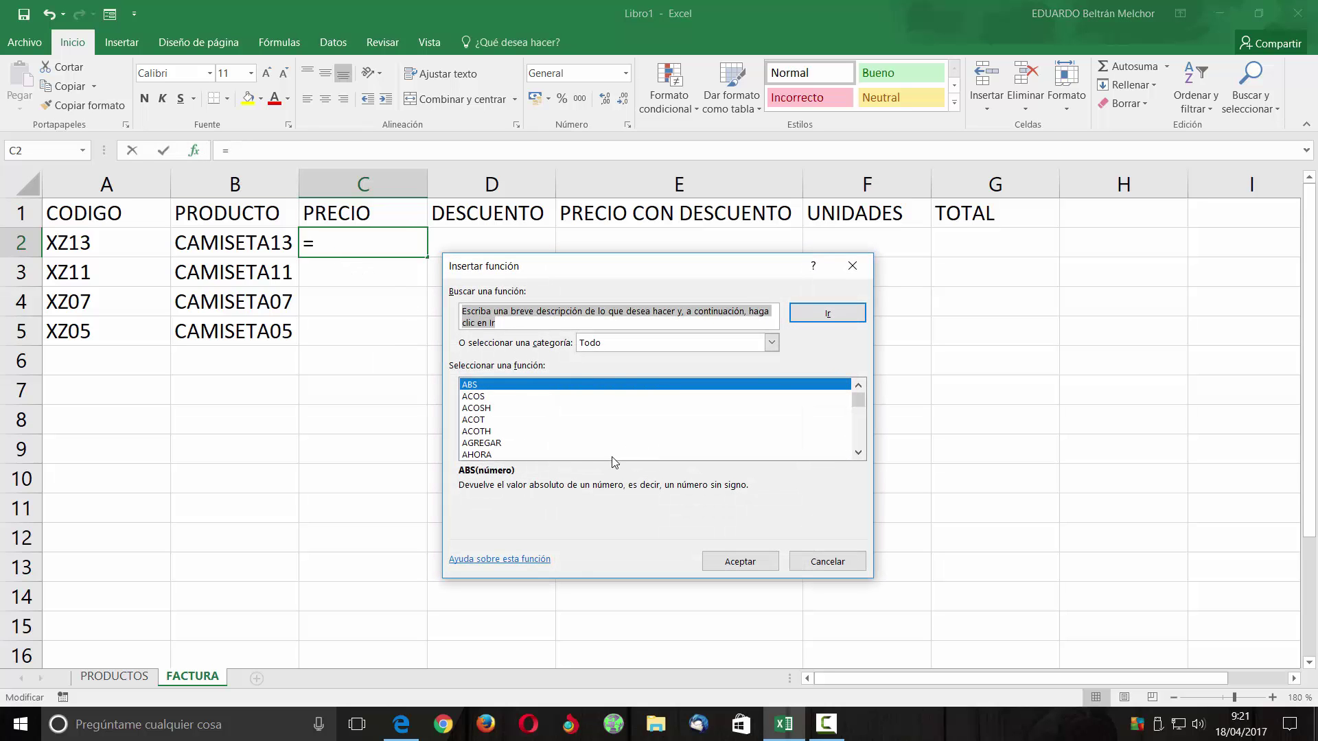
click(773, 343)
click(727, 358)
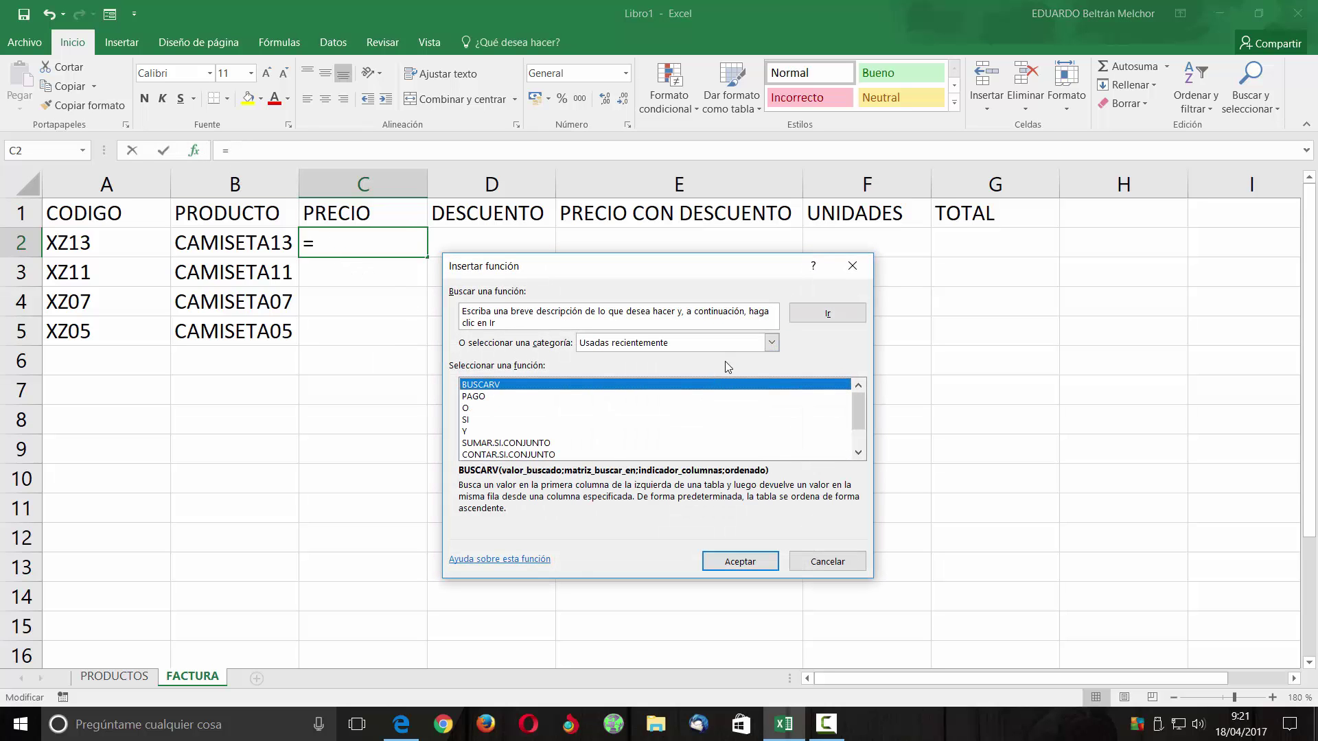
click(742, 561)
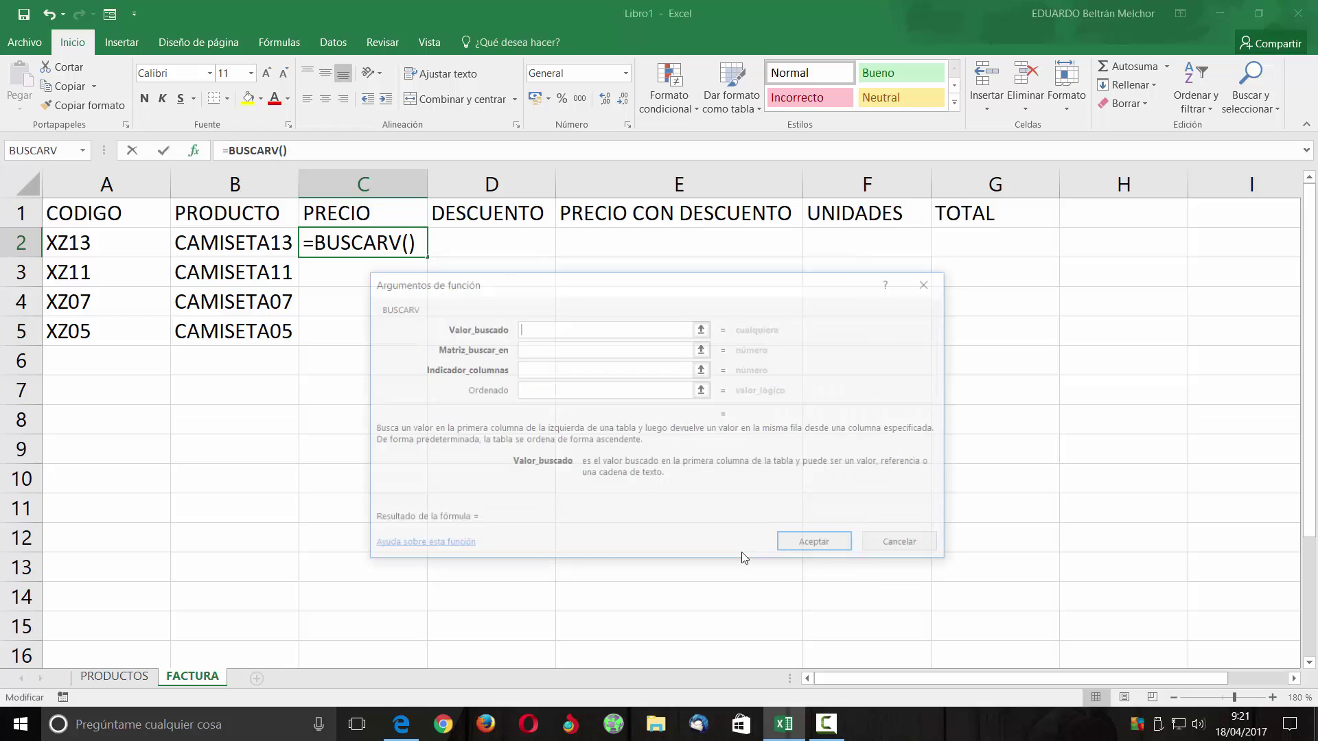
click(84, 241)
click(549, 349)
click(114, 677)
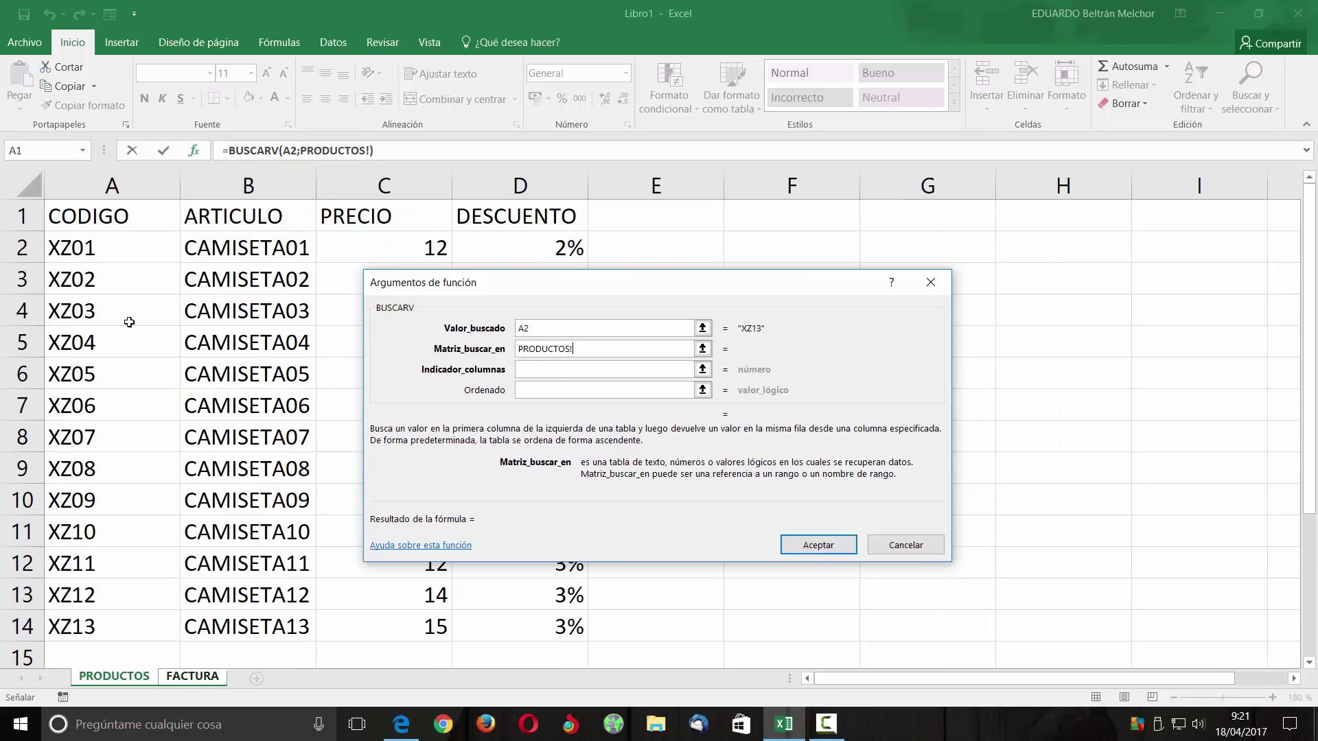
drag(97, 223, 560, 632)
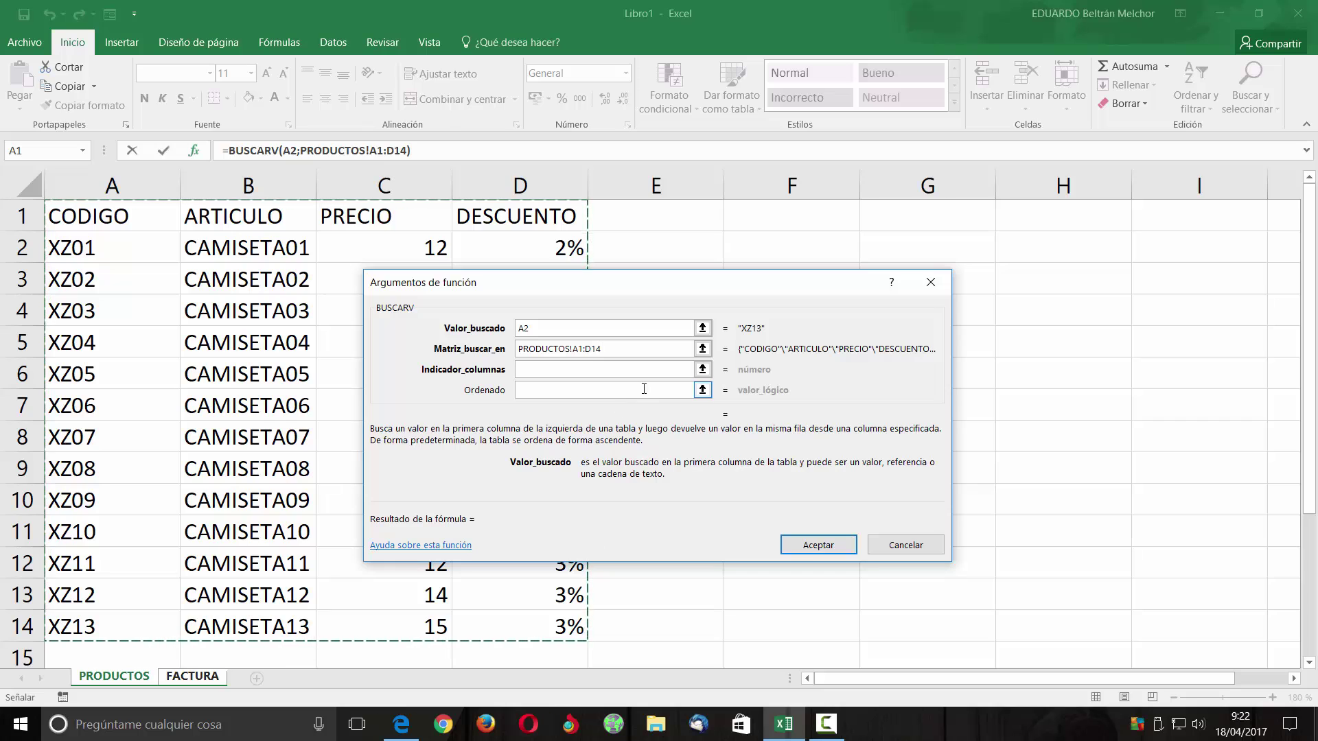
key(F4)
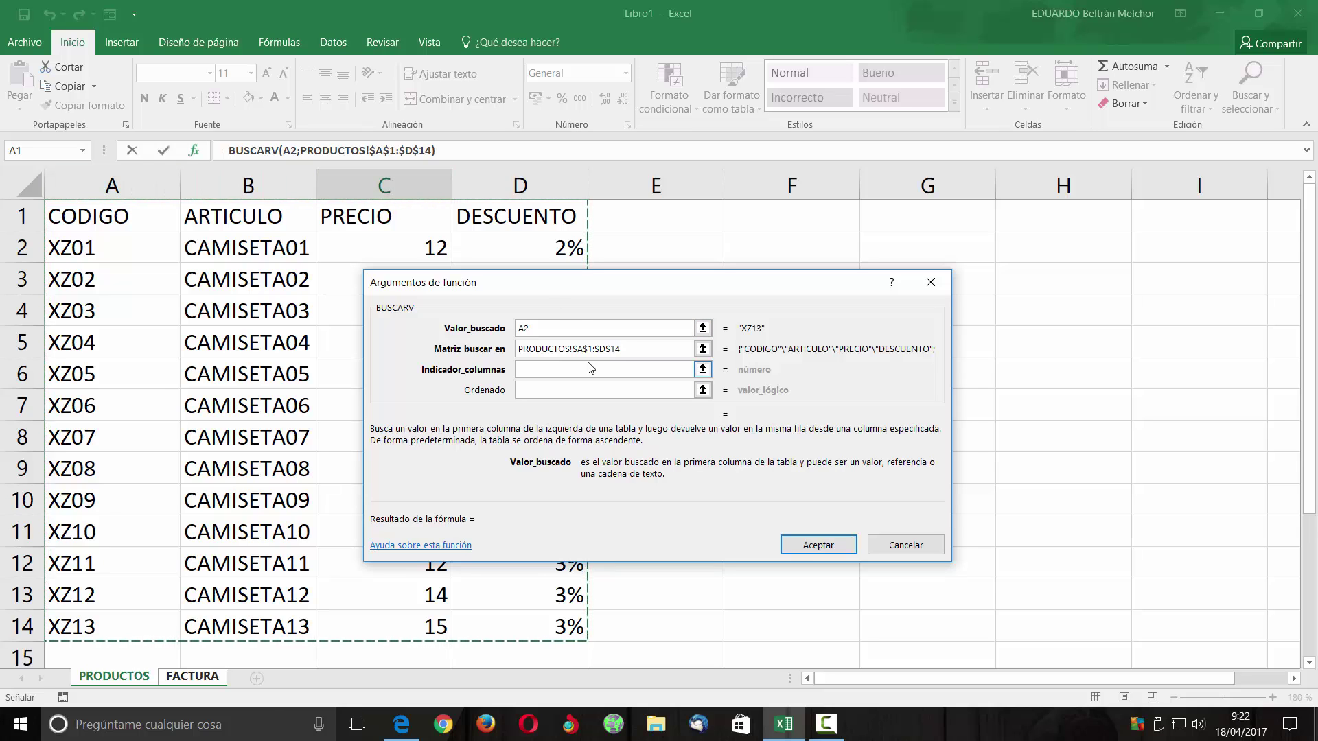
Use column index 3 and fill the price lookup to C5, giving 15, 12, 14, 12.
click(561, 371)
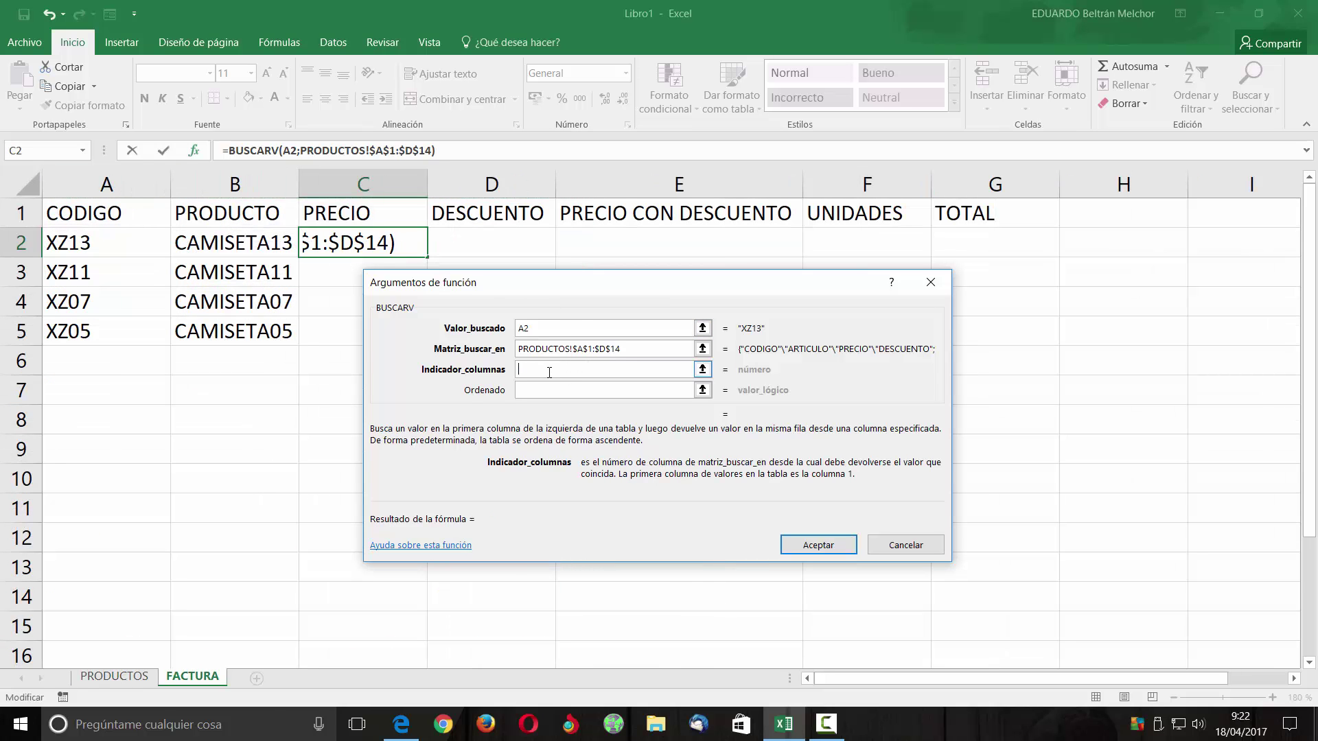
text(;3)
click(814, 549)
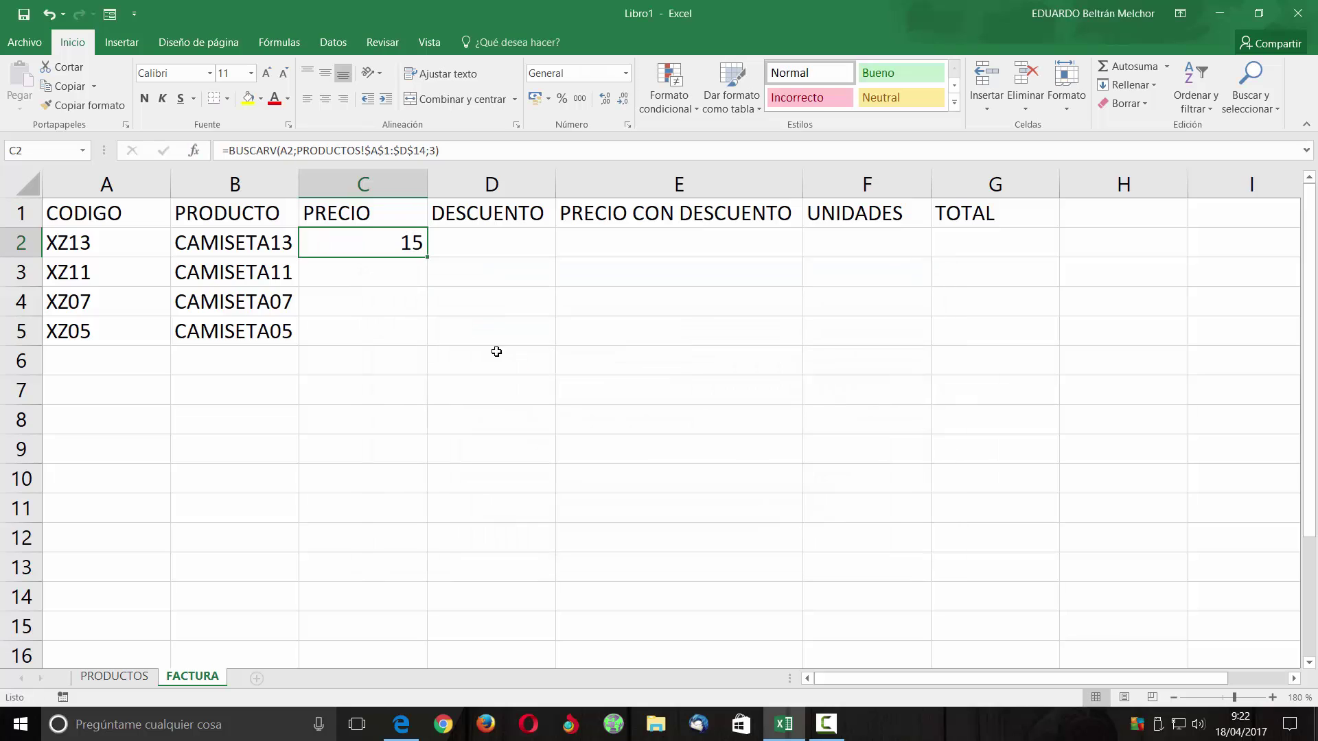
drag(427, 257, 431, 344)
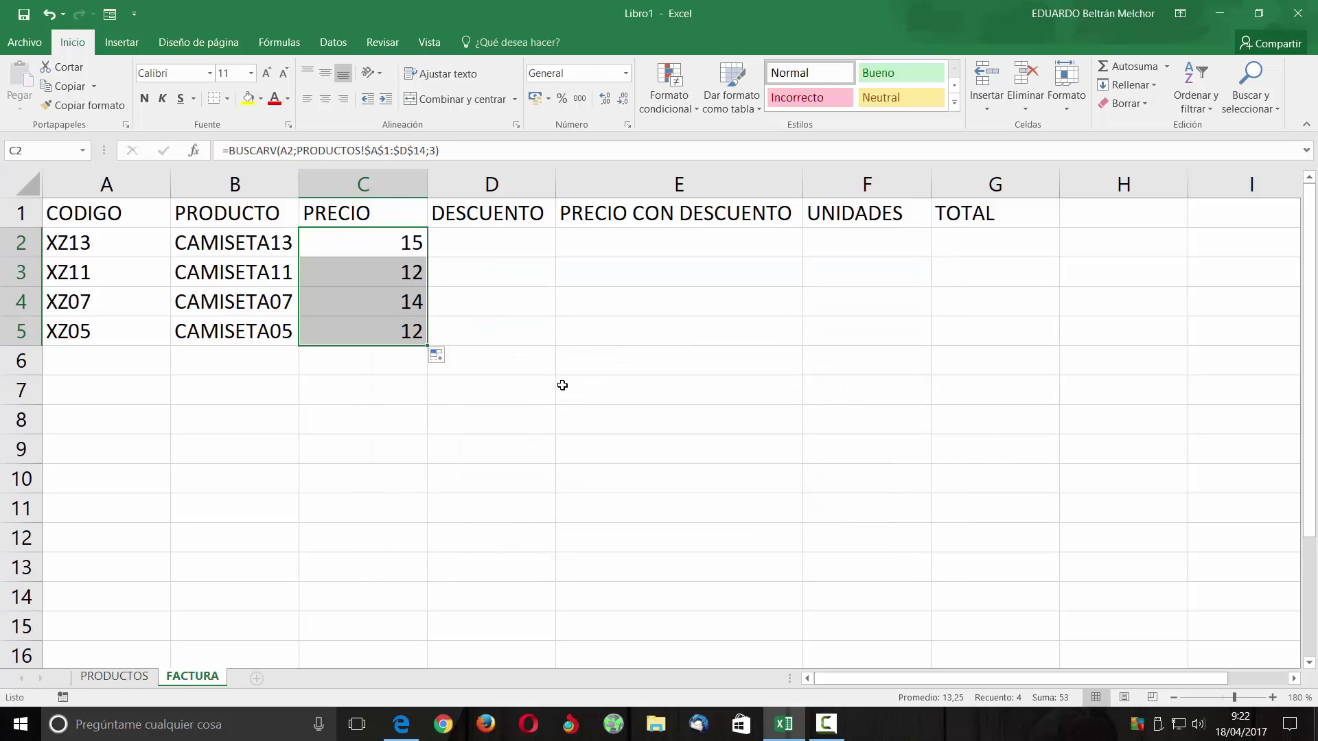
click(489, 247)
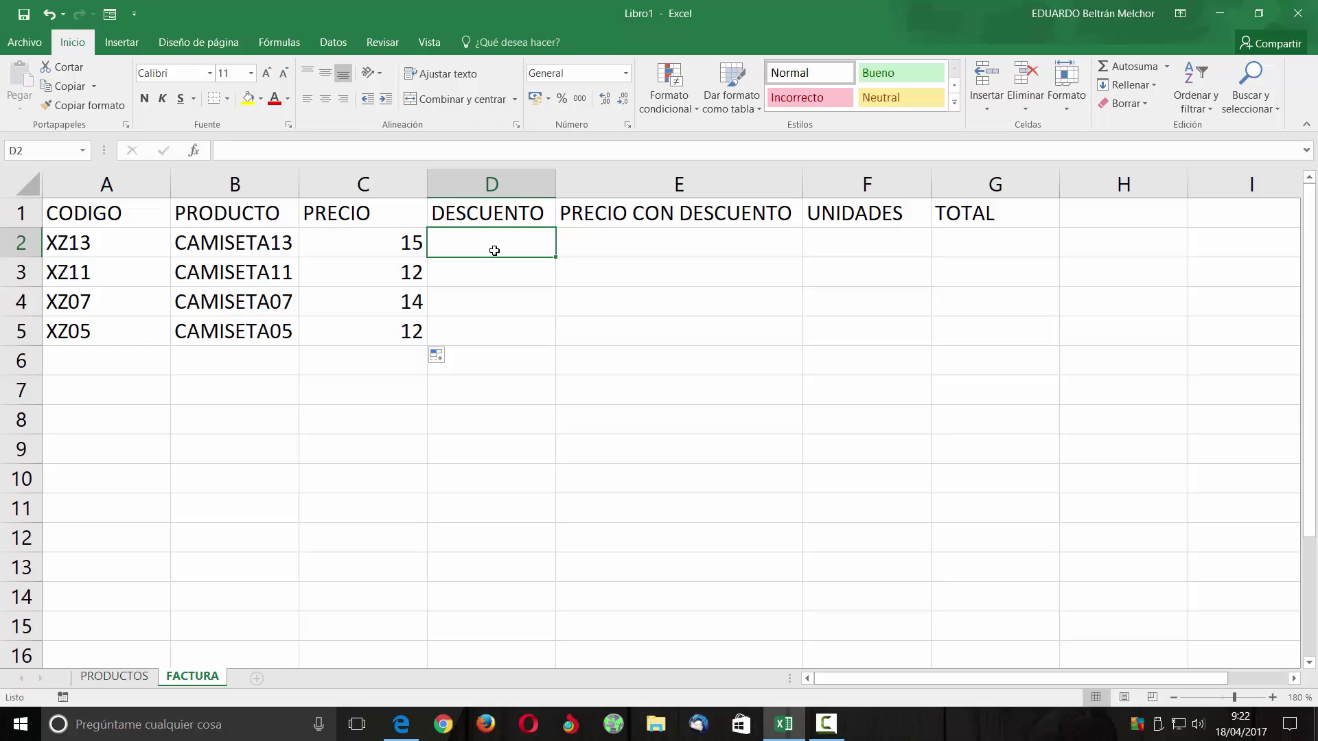
click(249, 246)
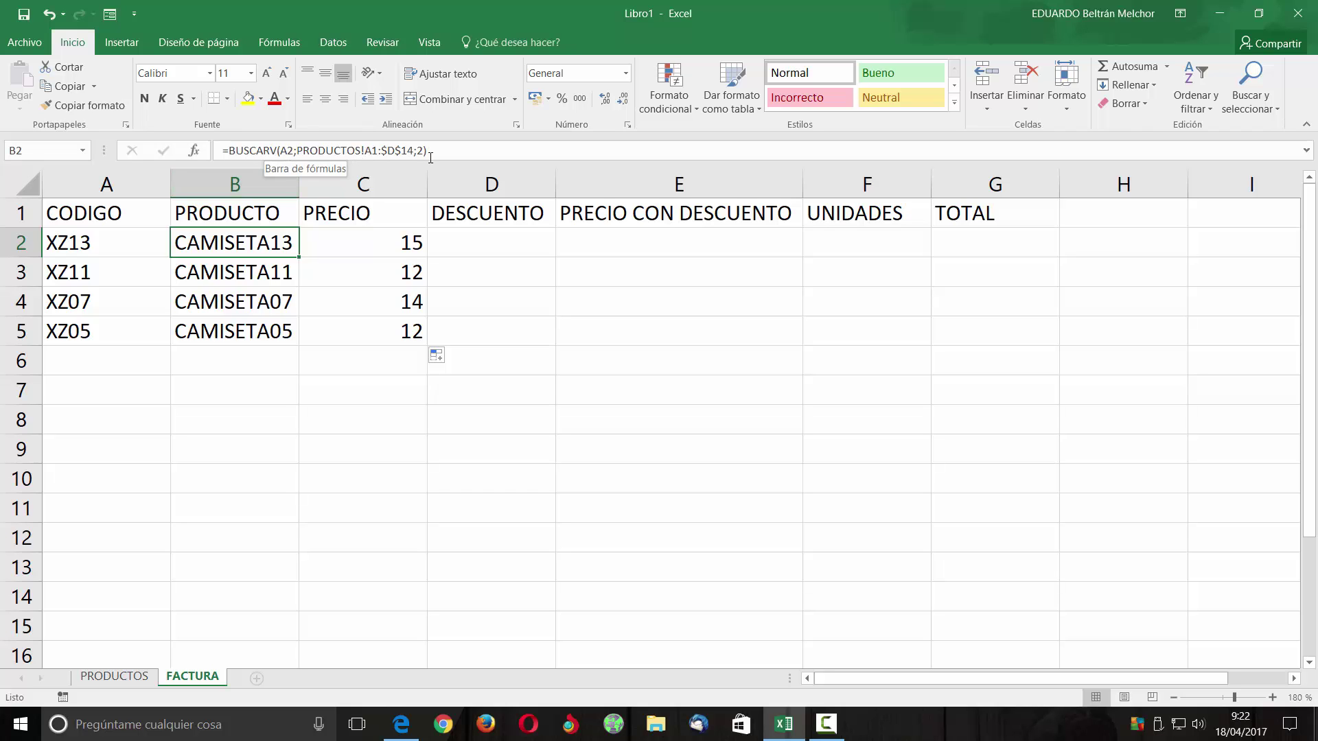
Copy the text of C2's price lookup formula from the formula bar.
click(351, 247)
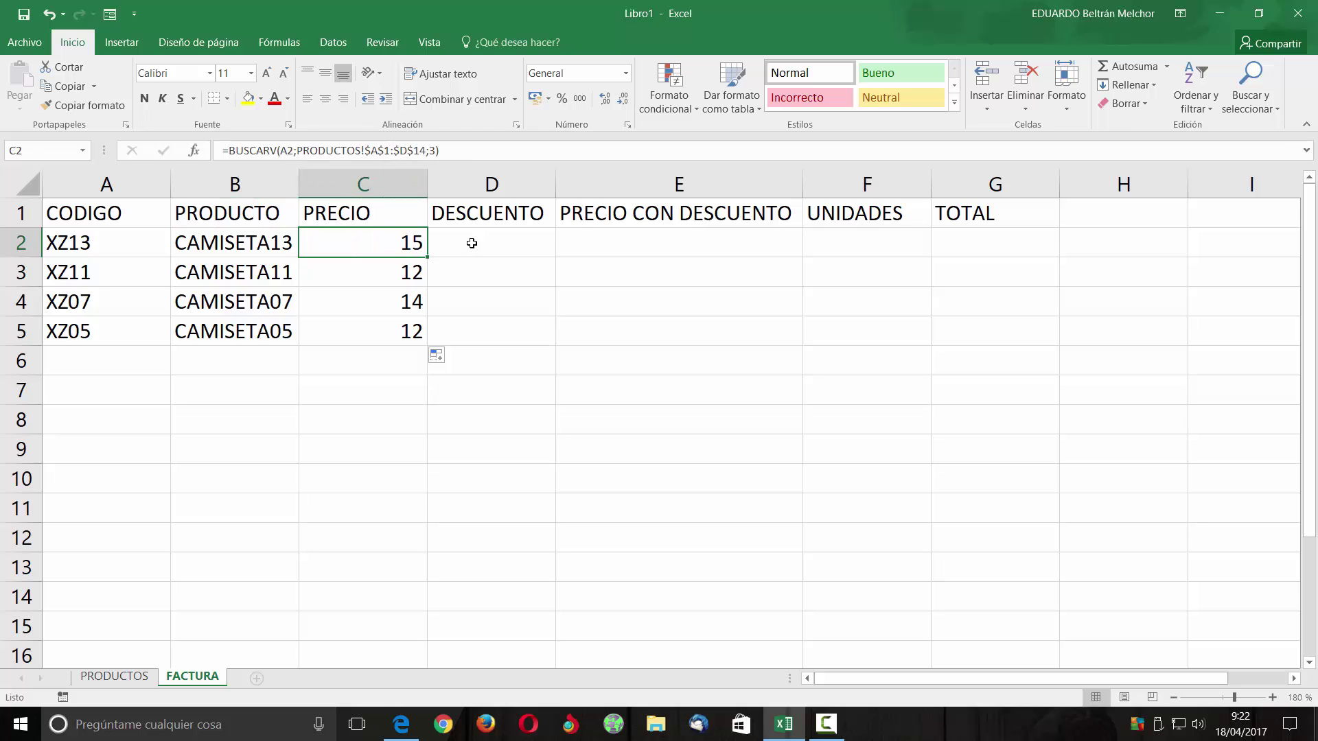
click(511, 238)
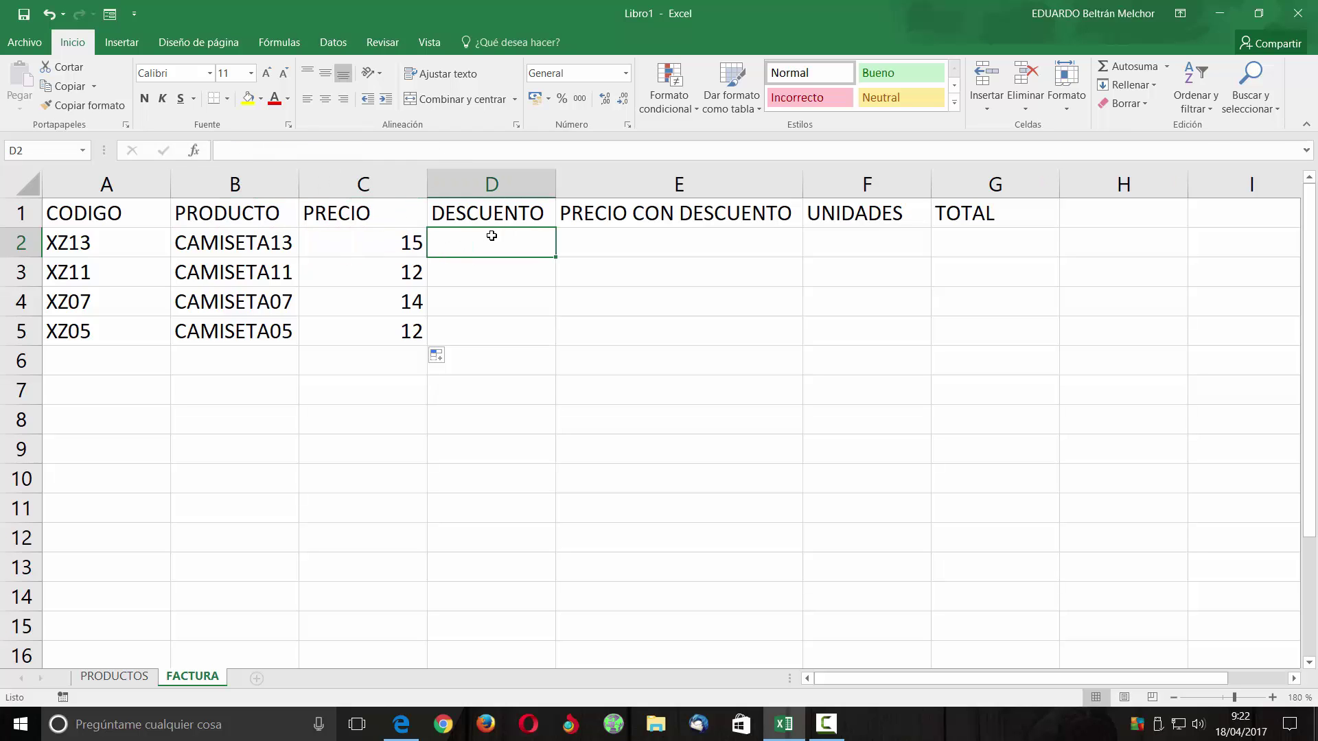
click(127, 678)
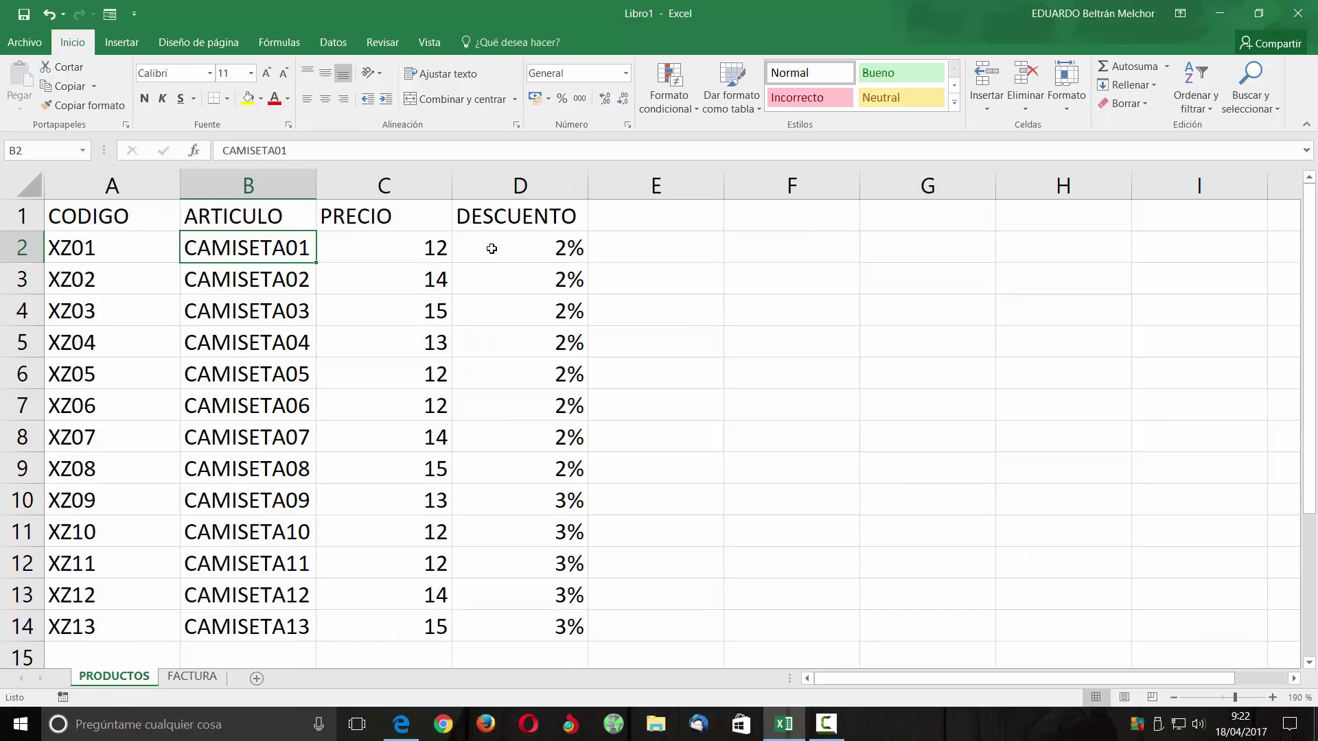
click(208, 678)
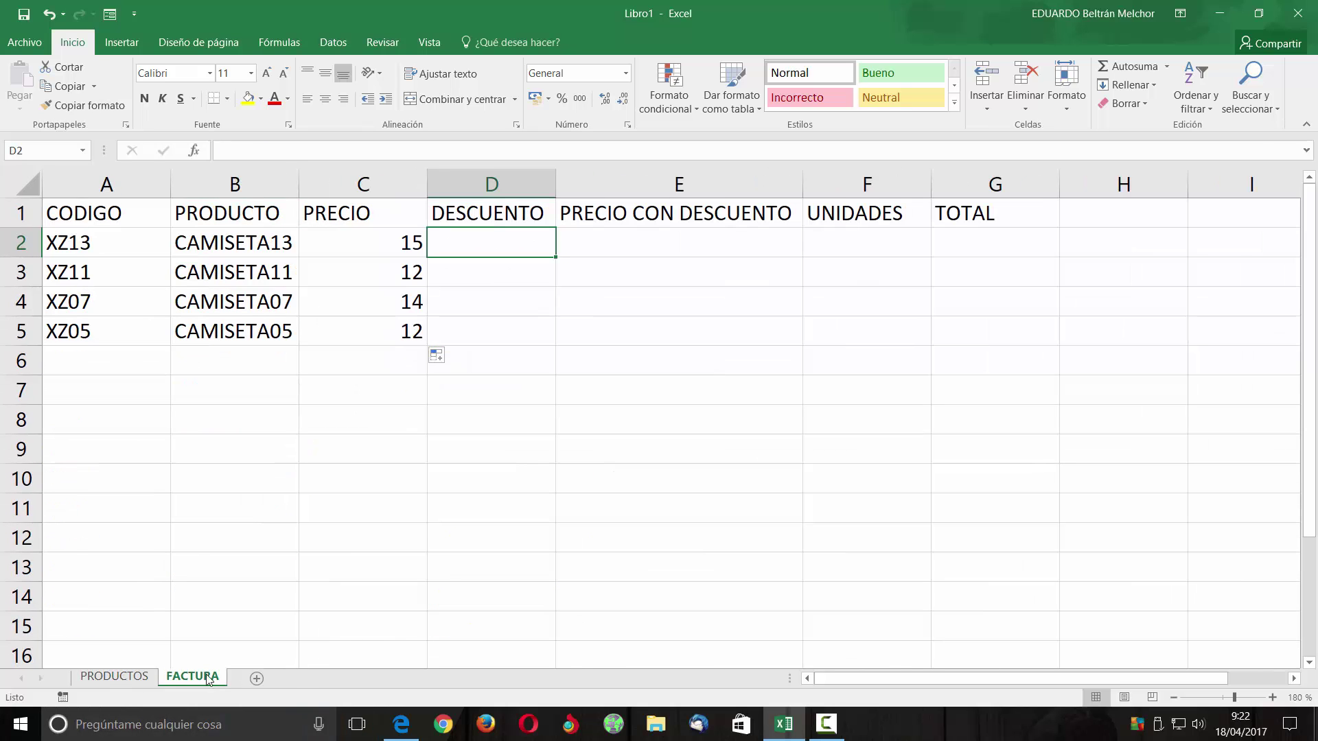
click(338, 243)
drag(468, 153, 204, 155)
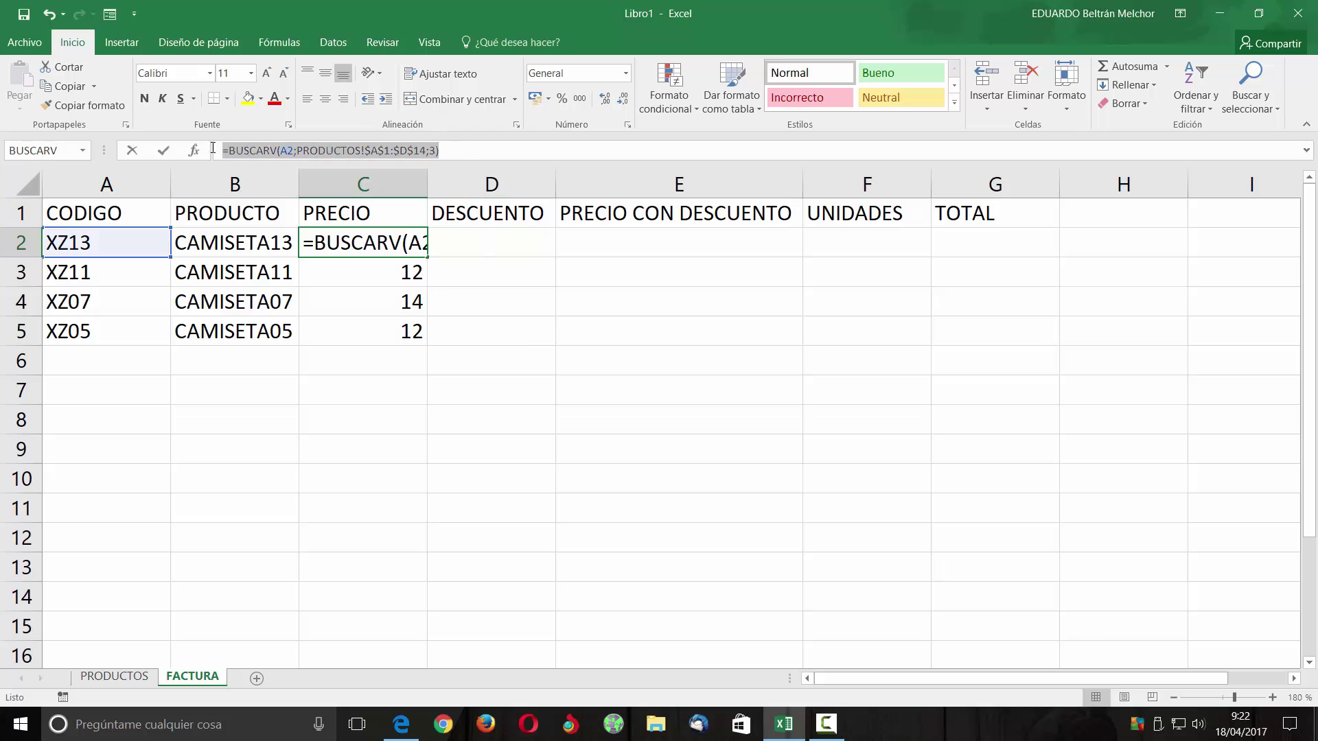
key(ctrl+c)
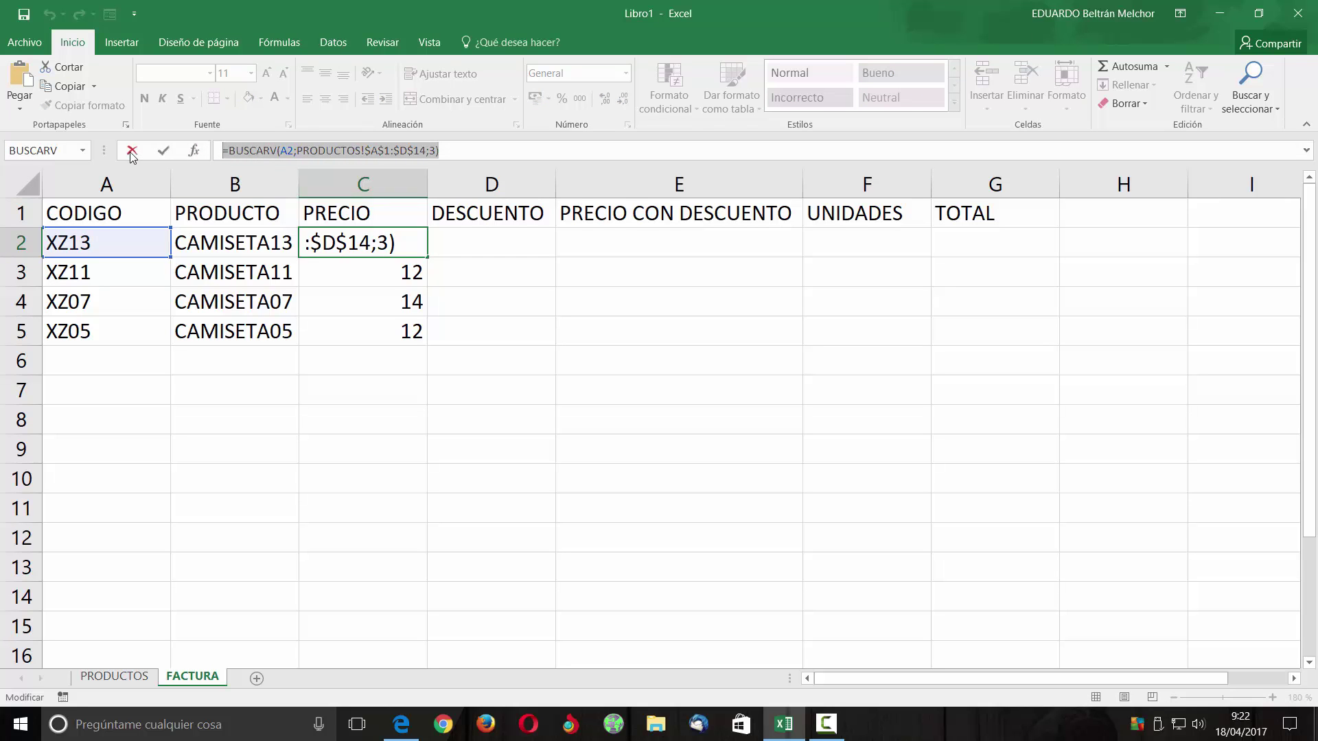
click(132, 150)
Paste the formula into D2 with the column index changed from 3 to 4.
click(490, 245)
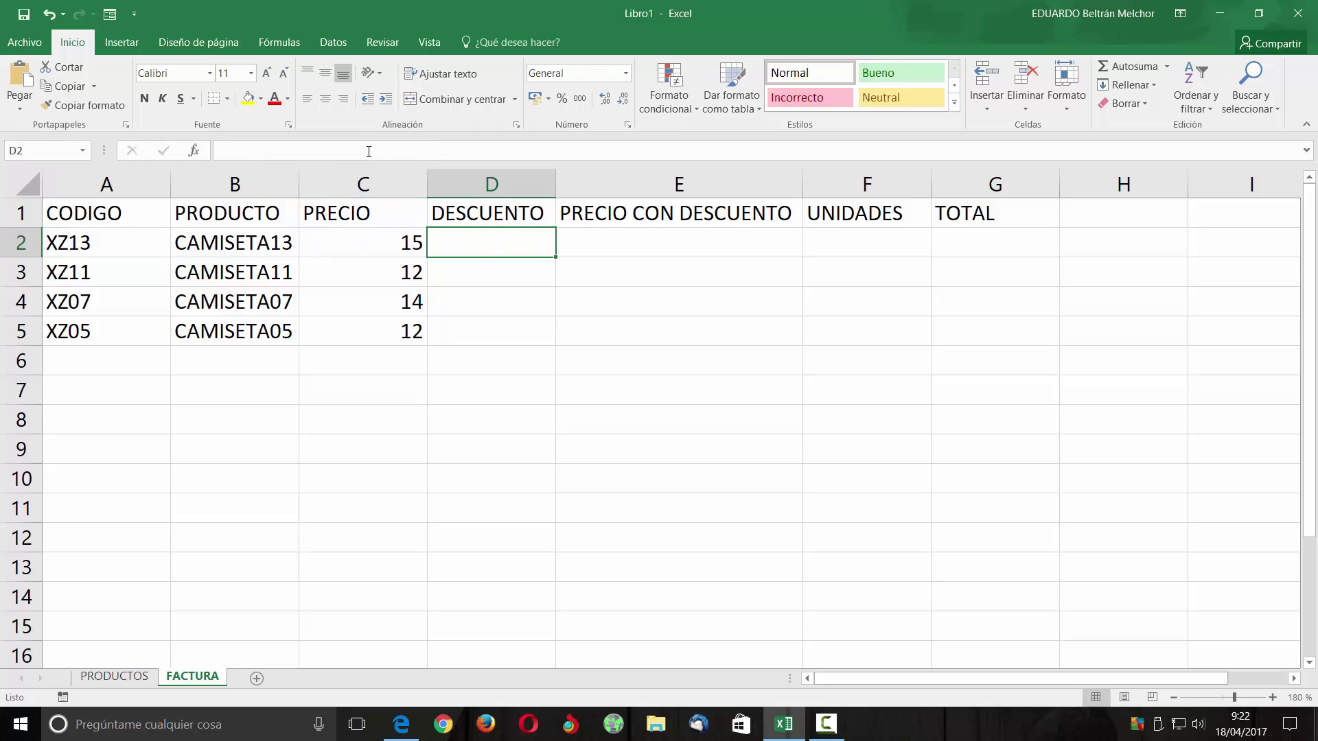
click(369, 151)
key(ctrl+v)
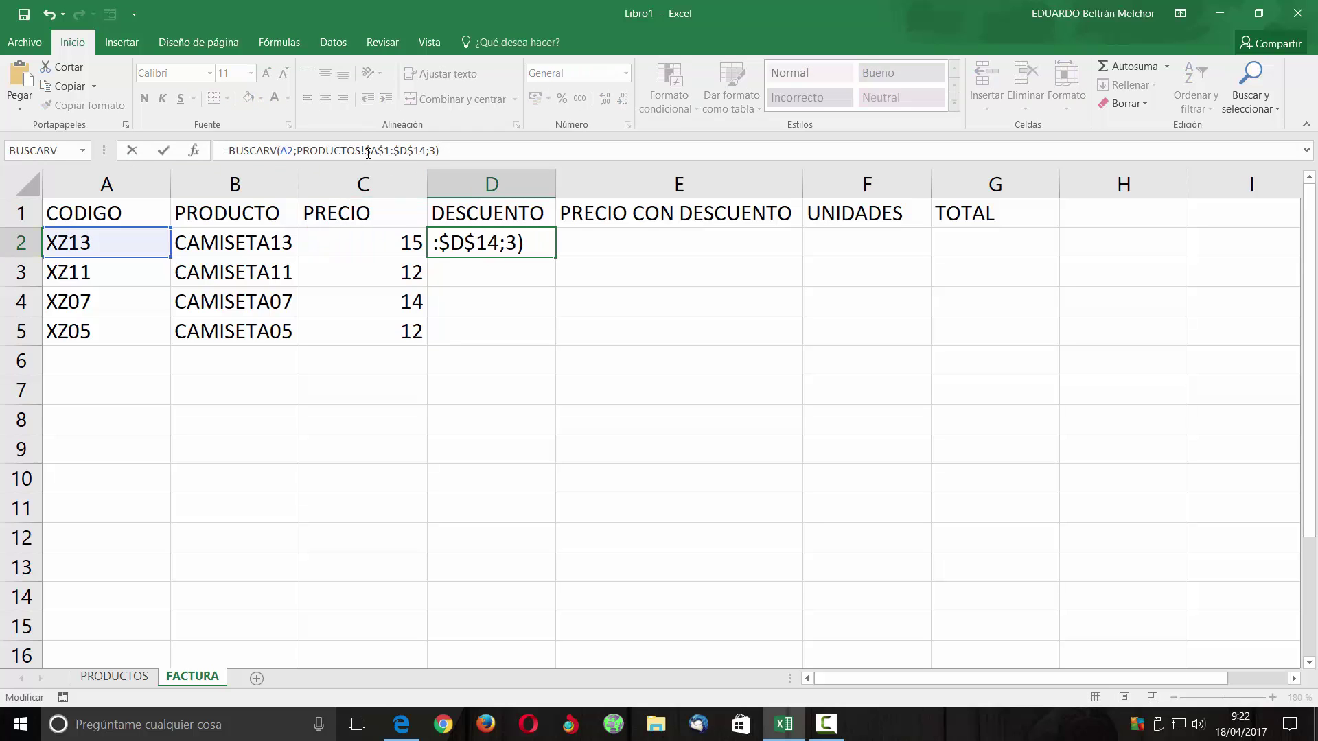
click(436, 150)
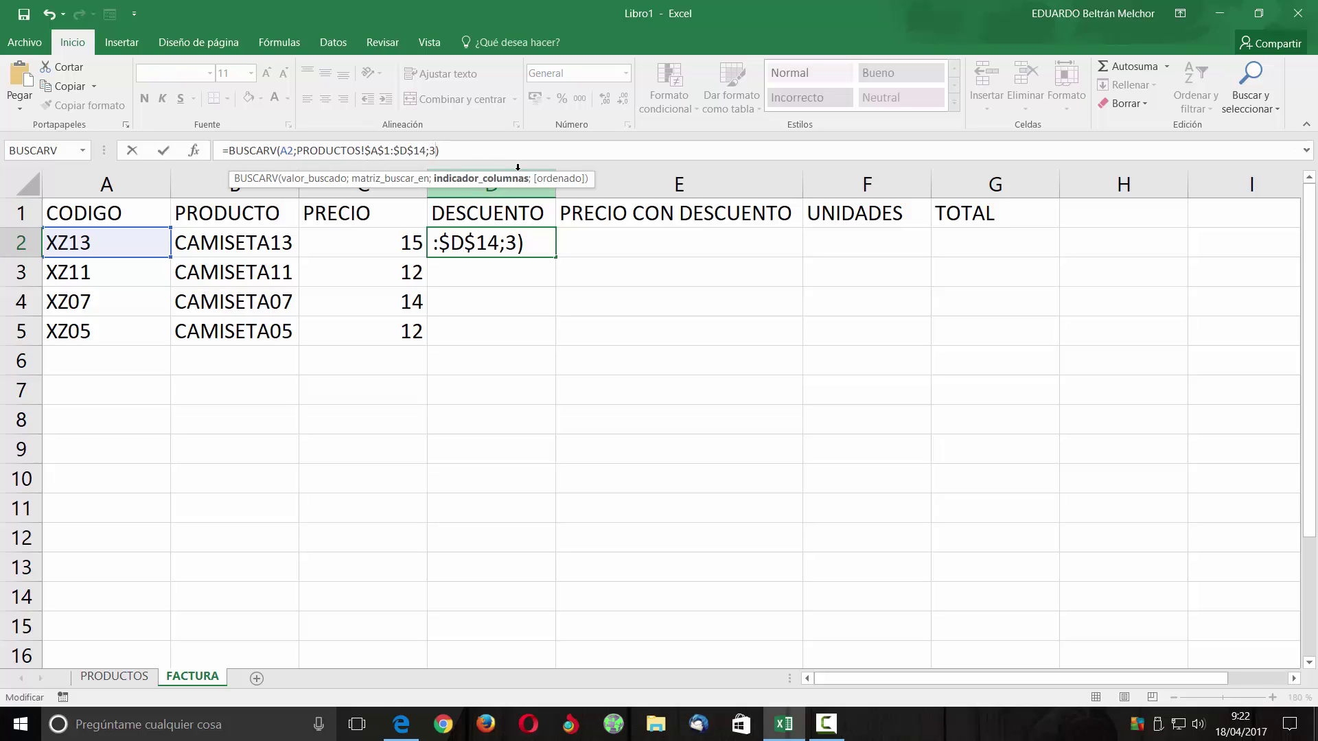
key(BackSpace)
text(4)
key(Return)
Fill the discount lookup down to D5 as percentages, then view the PRODUCTOS sheet.
key(Up)
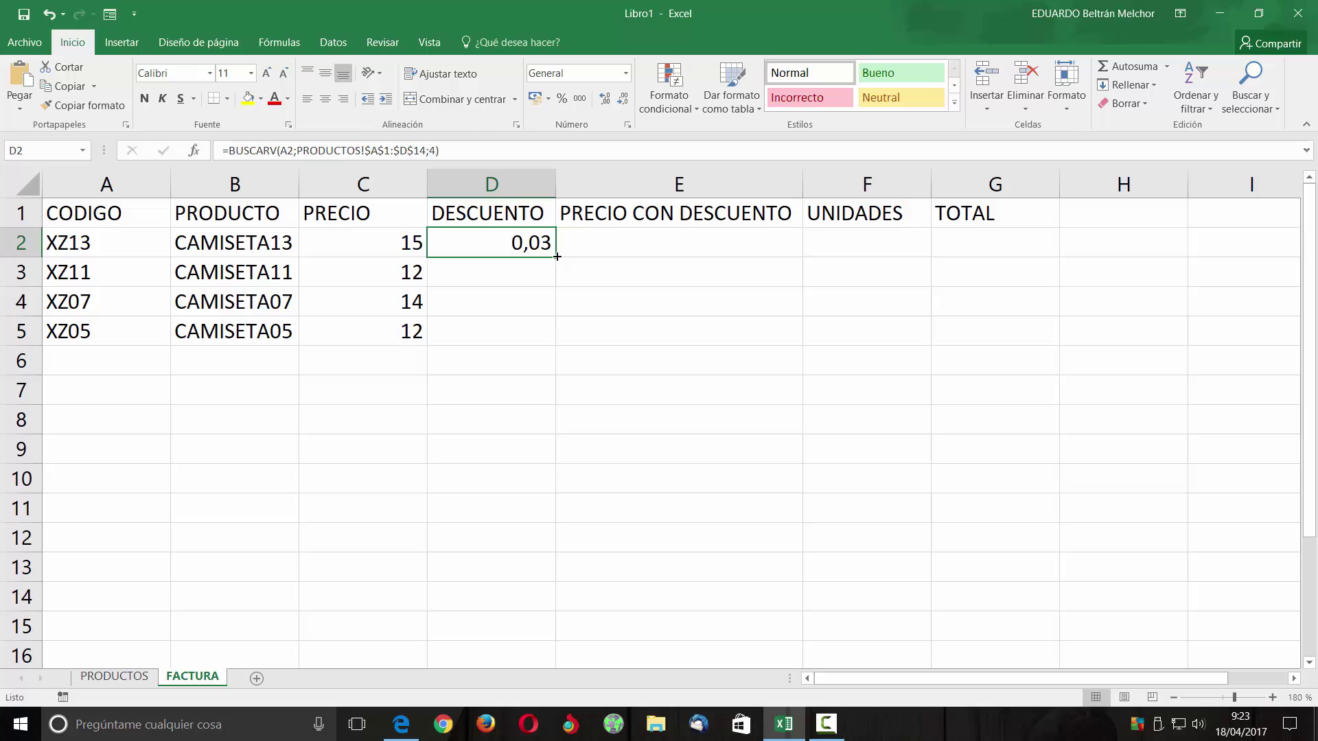
drag(557, 257, 557, 345)
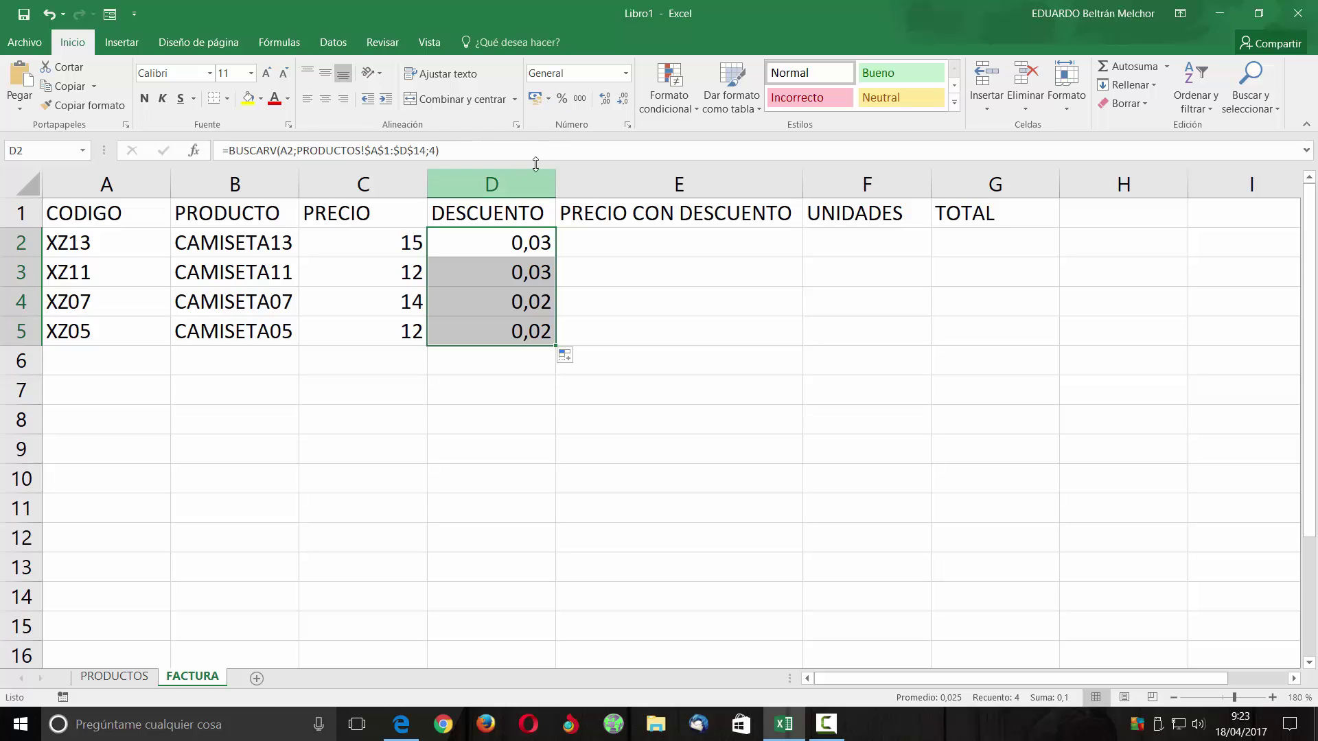
click(562, 98)
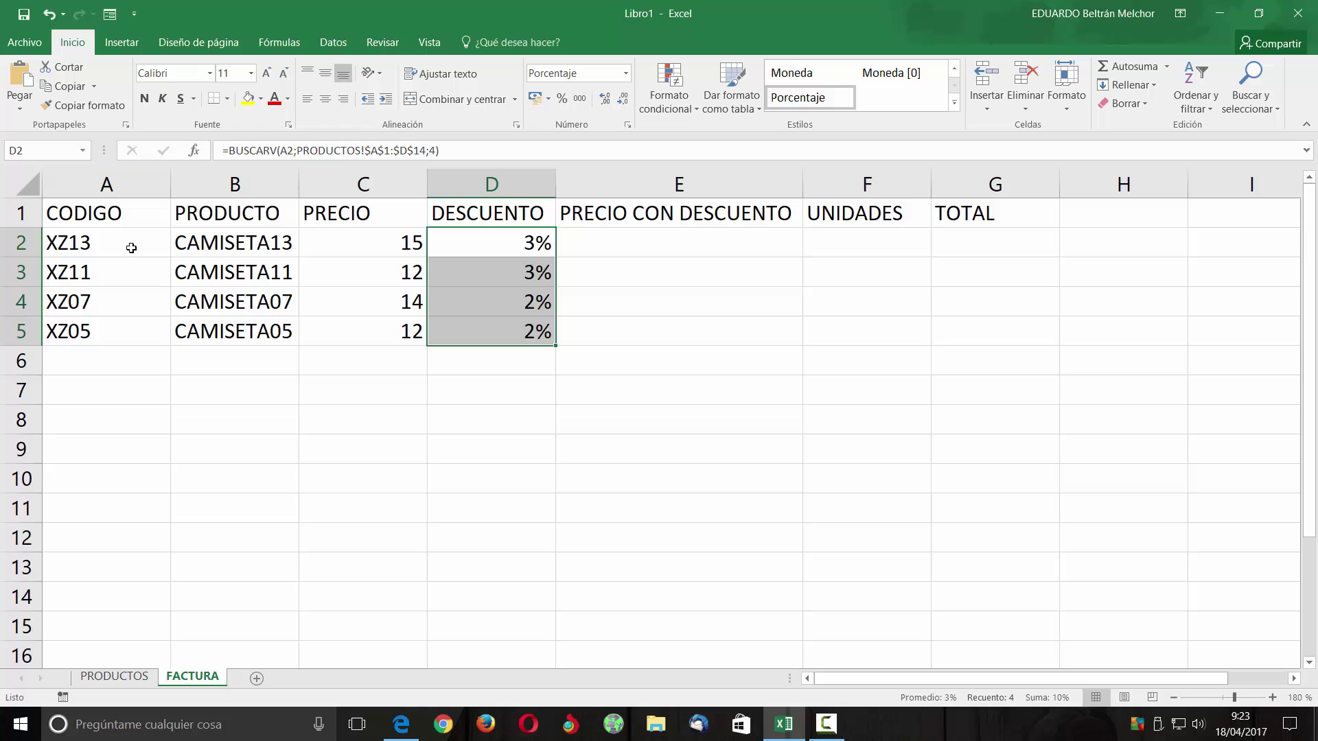
click(117, 677)
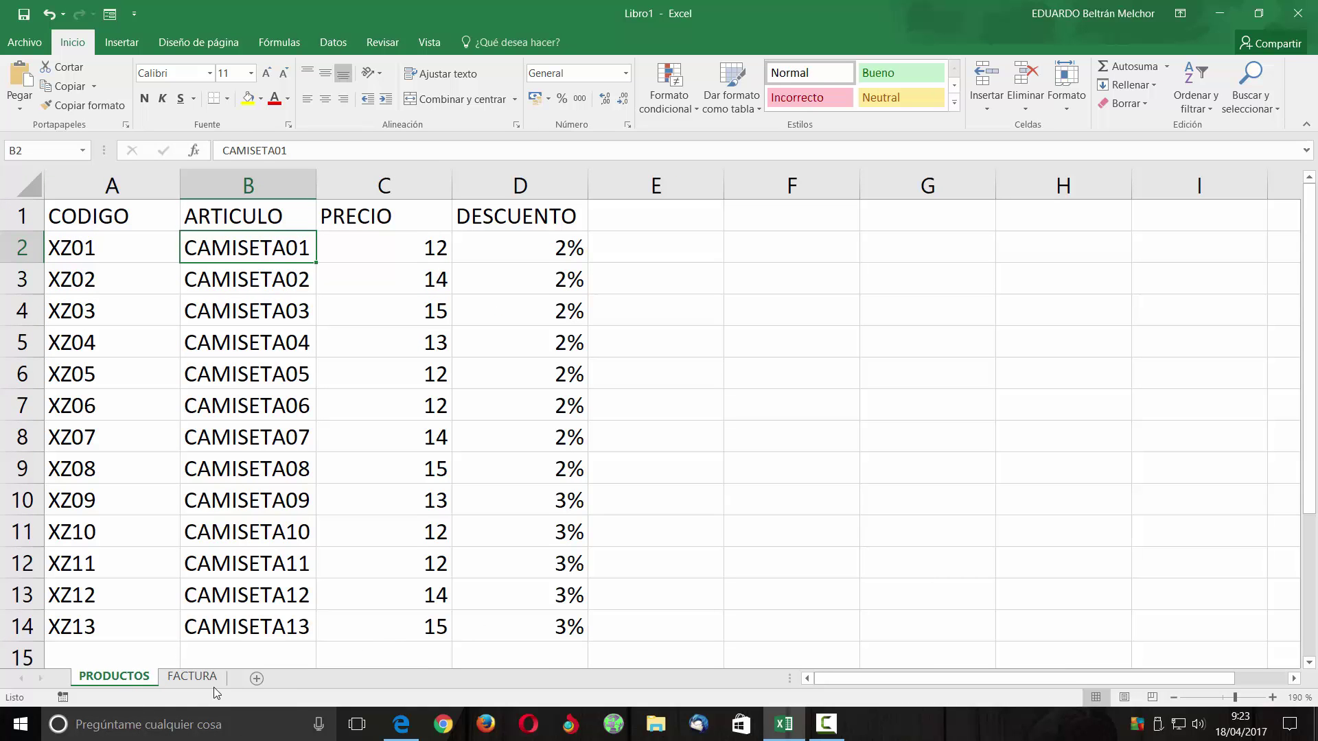
Enter =C2*D2 in E2 on FACTURA and fill it down to E5.
click(193, 677)
click(670, 247)
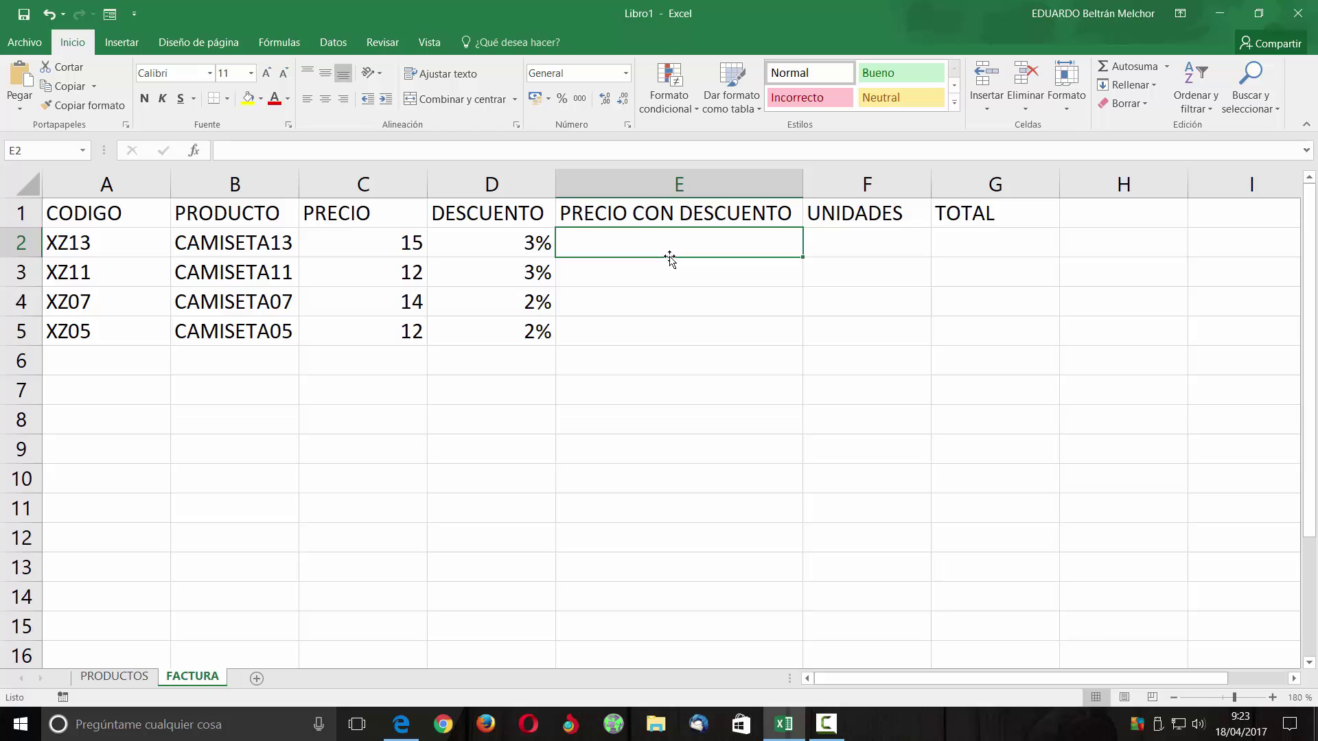
text(=)
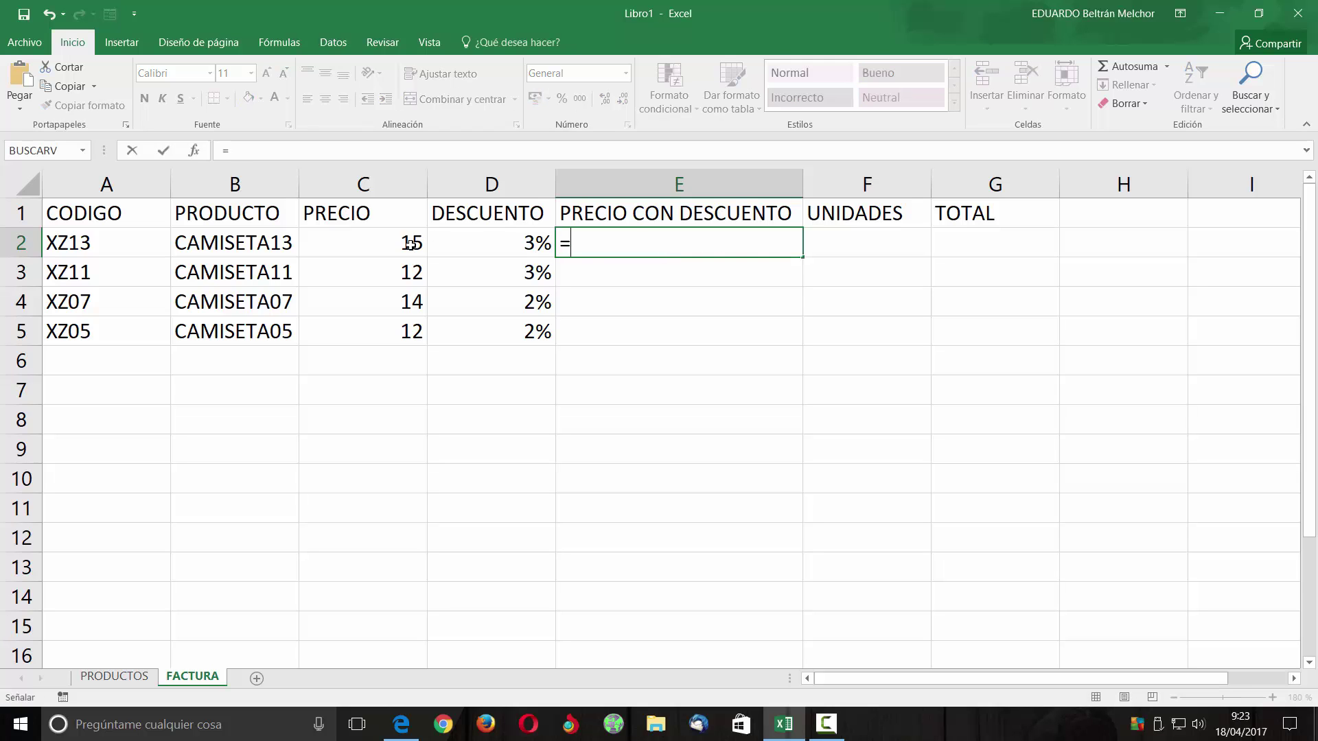
click(409, 246)
text(*)
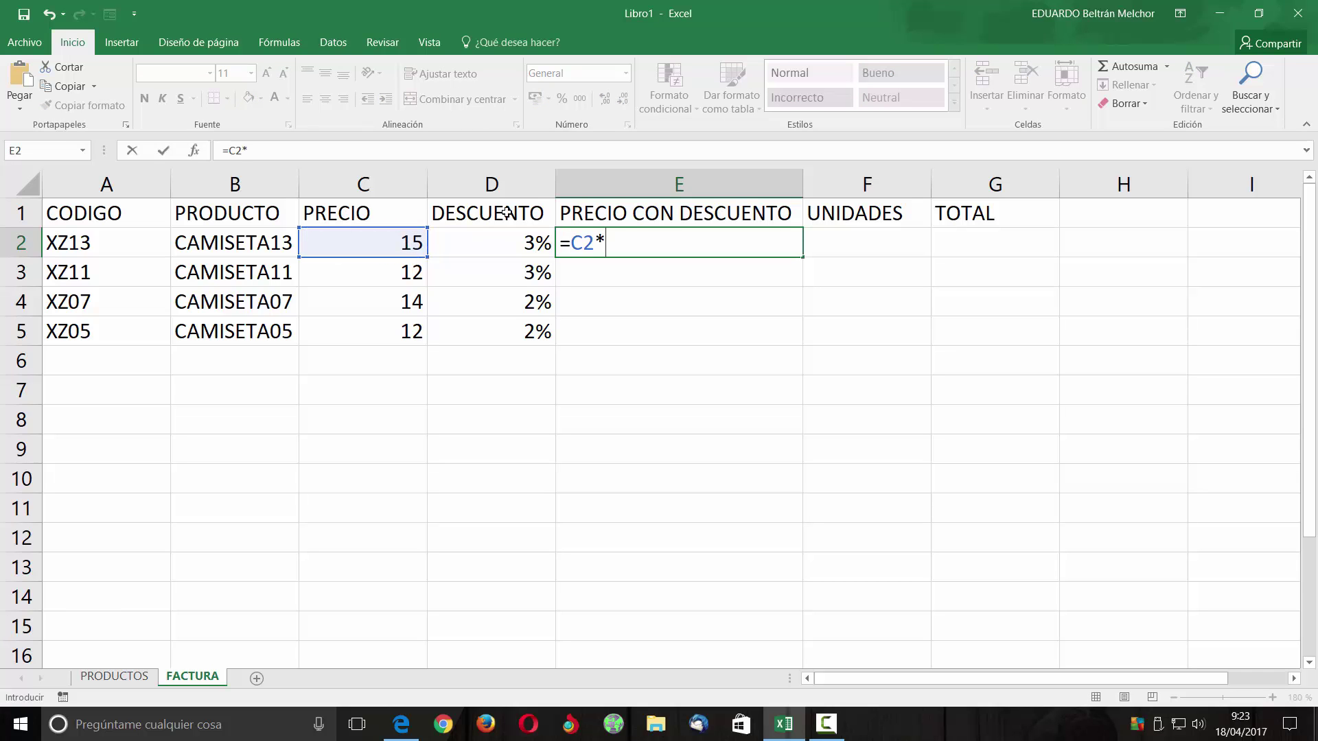
click(496, 240)
key(Return)
key(Up)
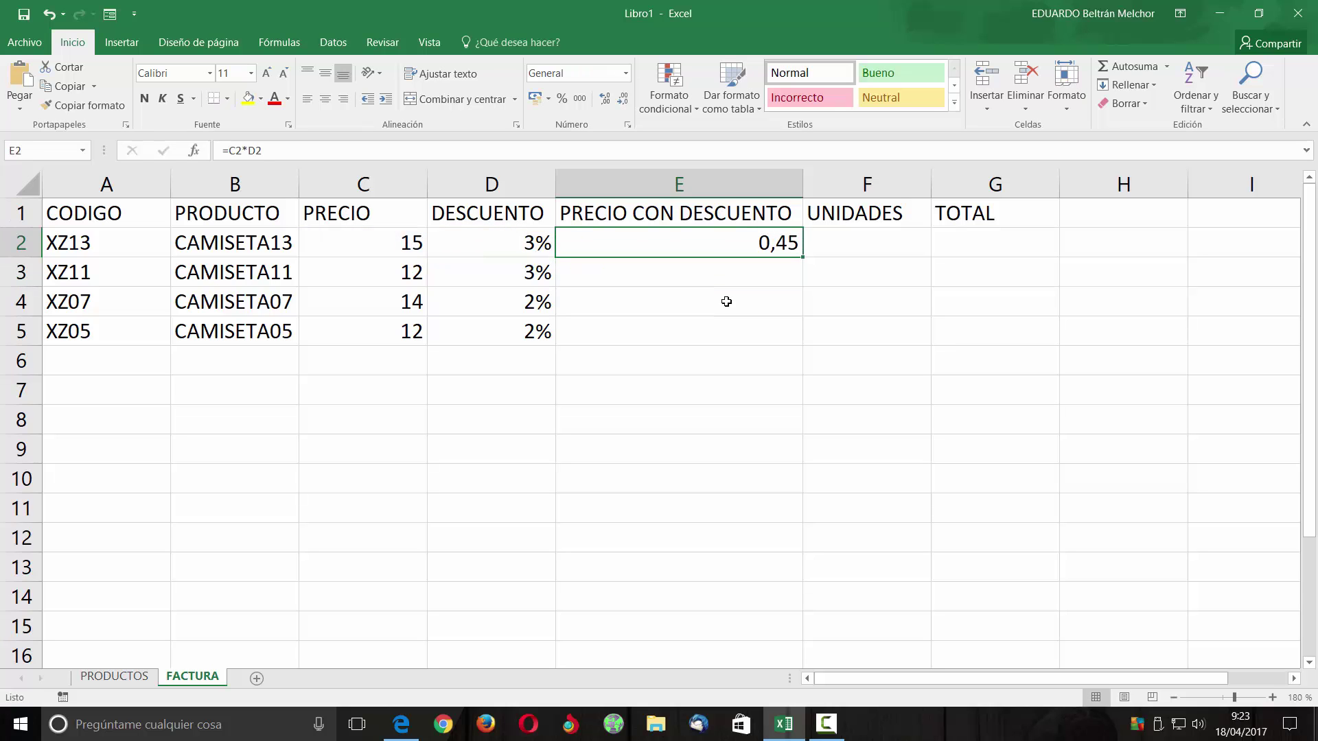
drag(802, 258, 782, 347)
Enter UNIDADES values 2, 3, 1 and 4 in F2:F5.
click(872, 244)
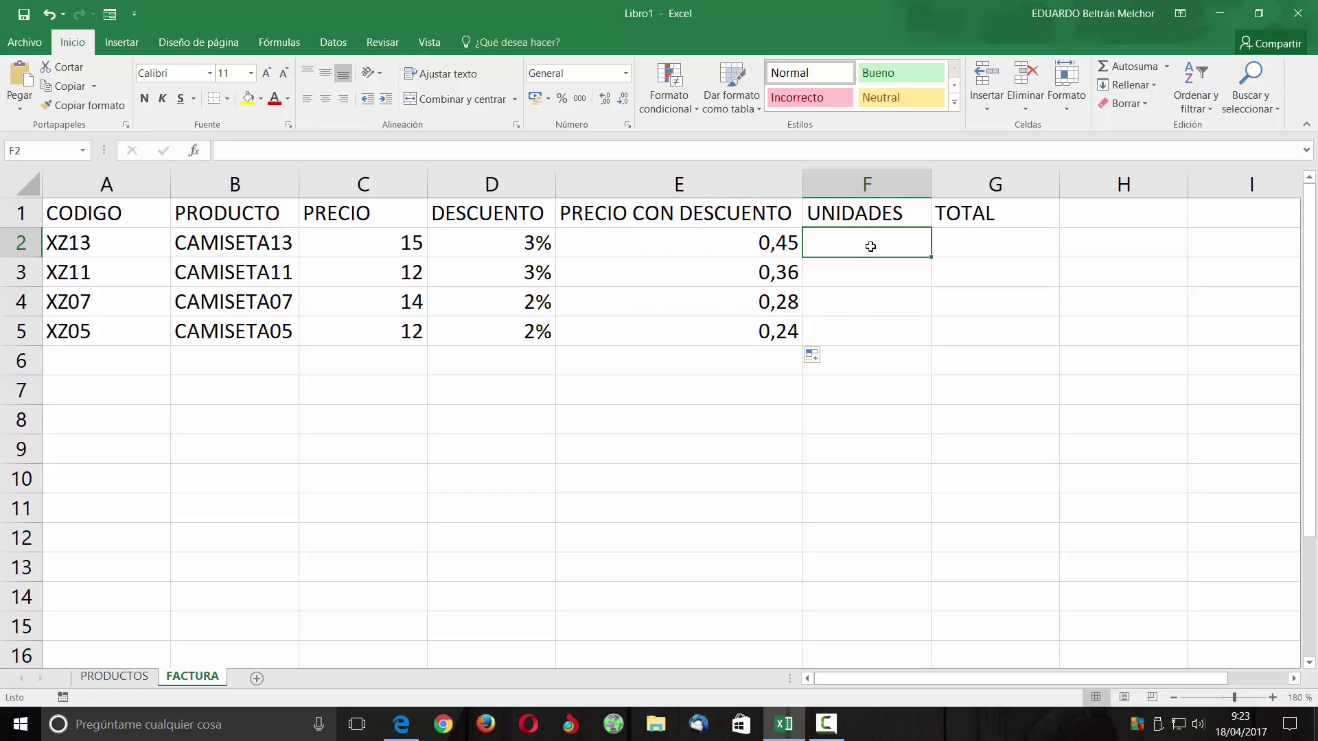
text(2)
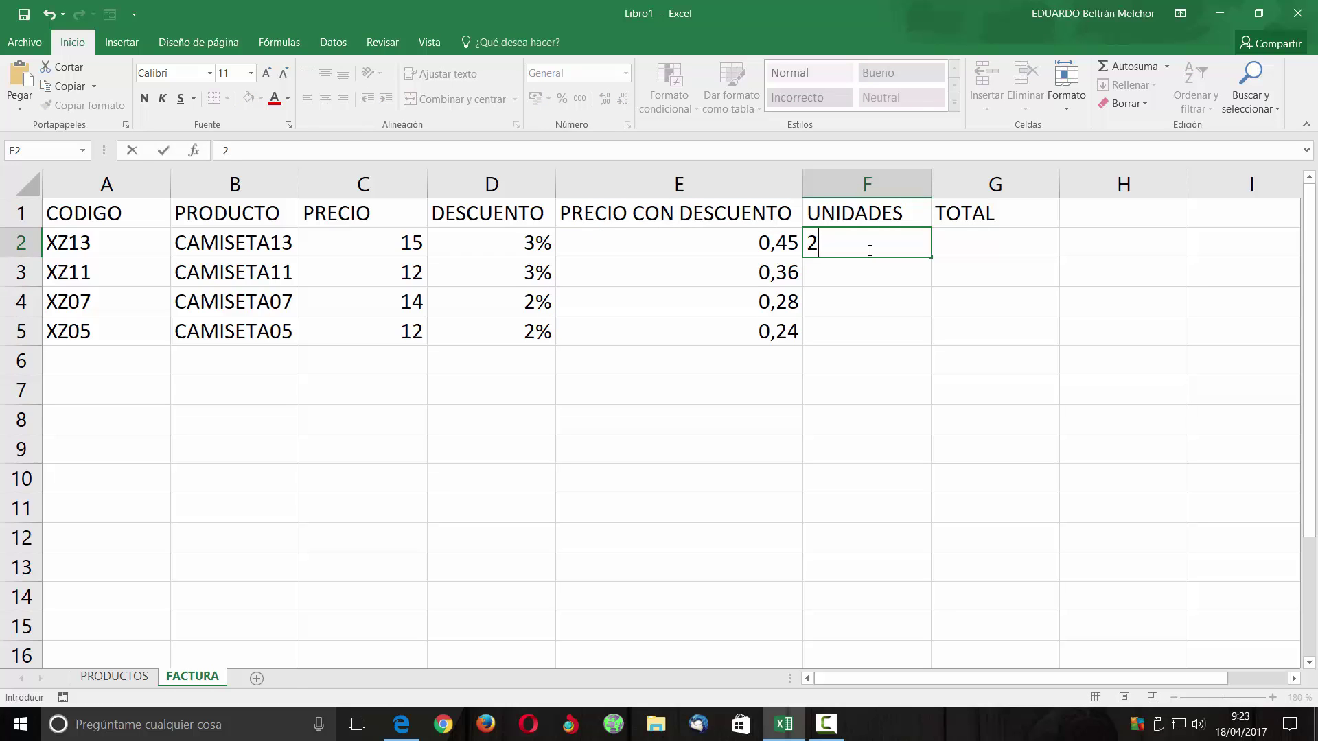
key(Return)
text(3)
key(Return)
text(1)
key(Return)
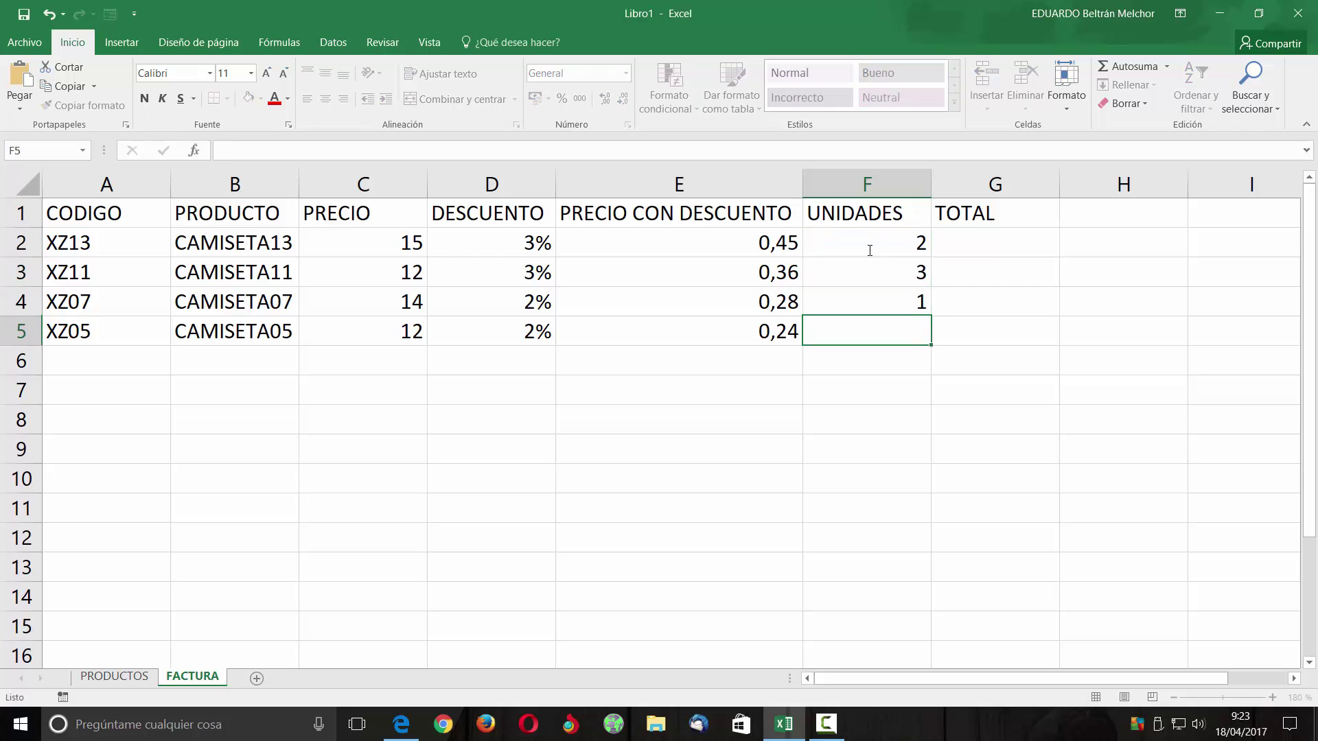
text(3)
key(BackSpace)
text(4)
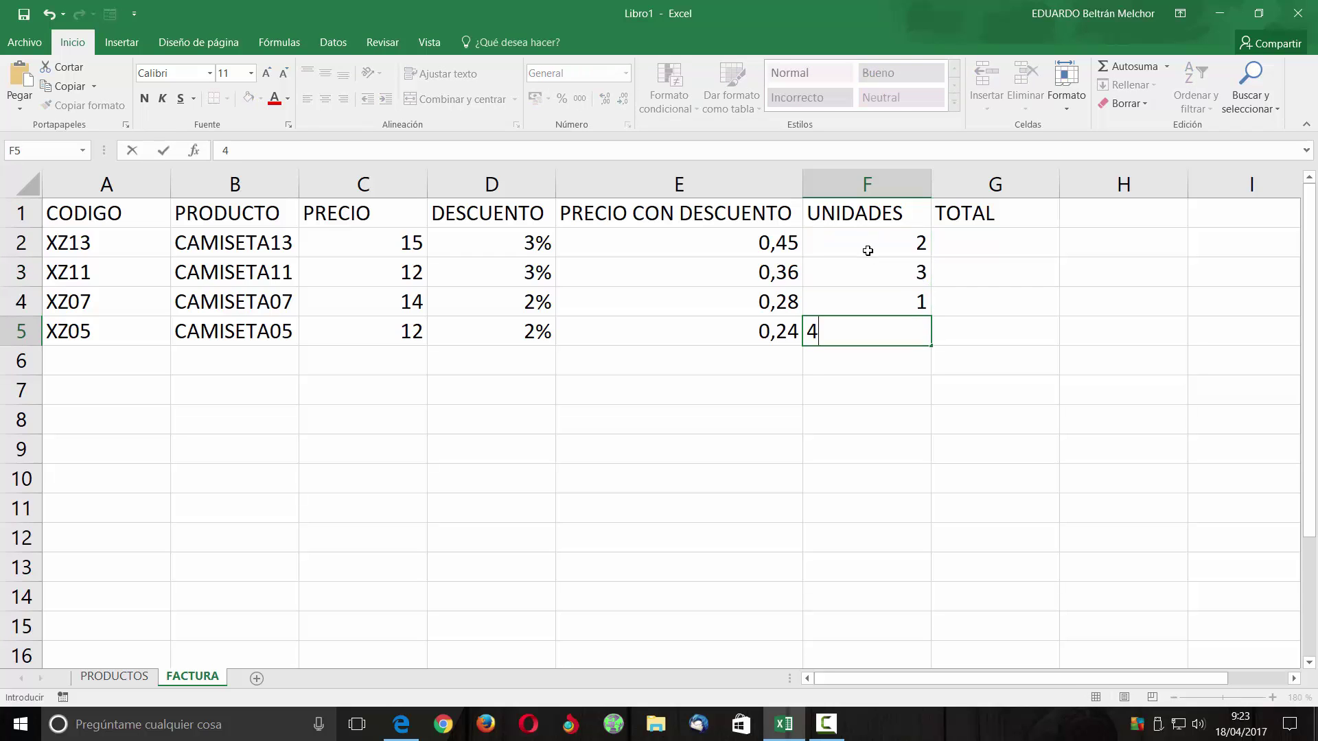
key(Tab)
key(Up)
key(Up)
key(Up)
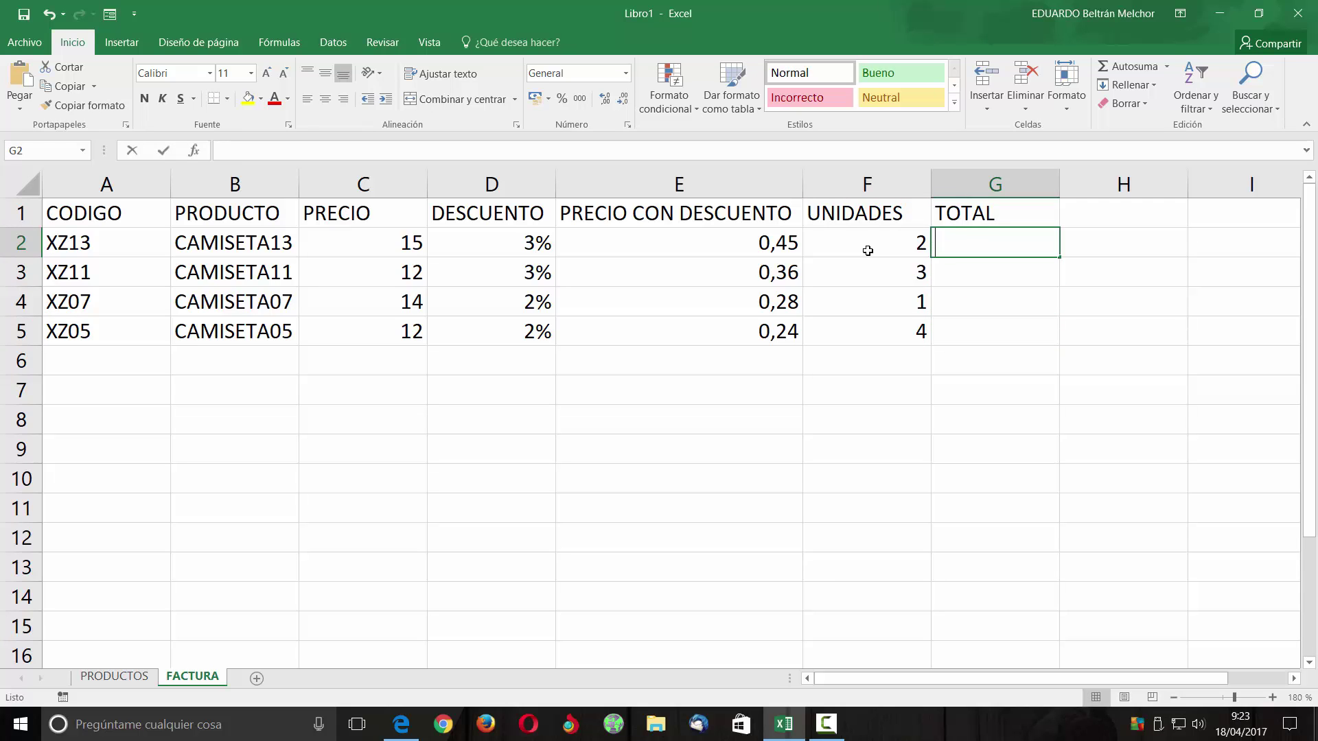
Enter the total formula =(C2-E2)*F2 in G2.
text(=)
click(396, 243)
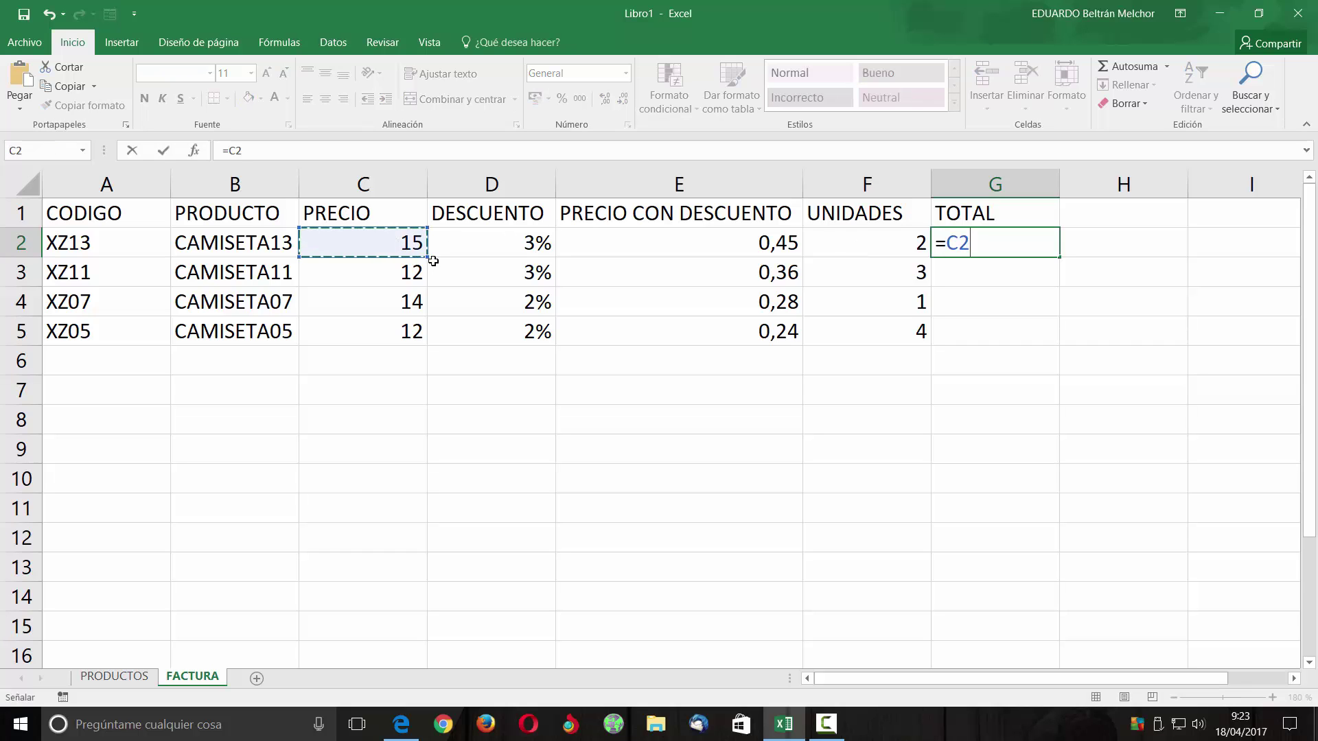
text(-)
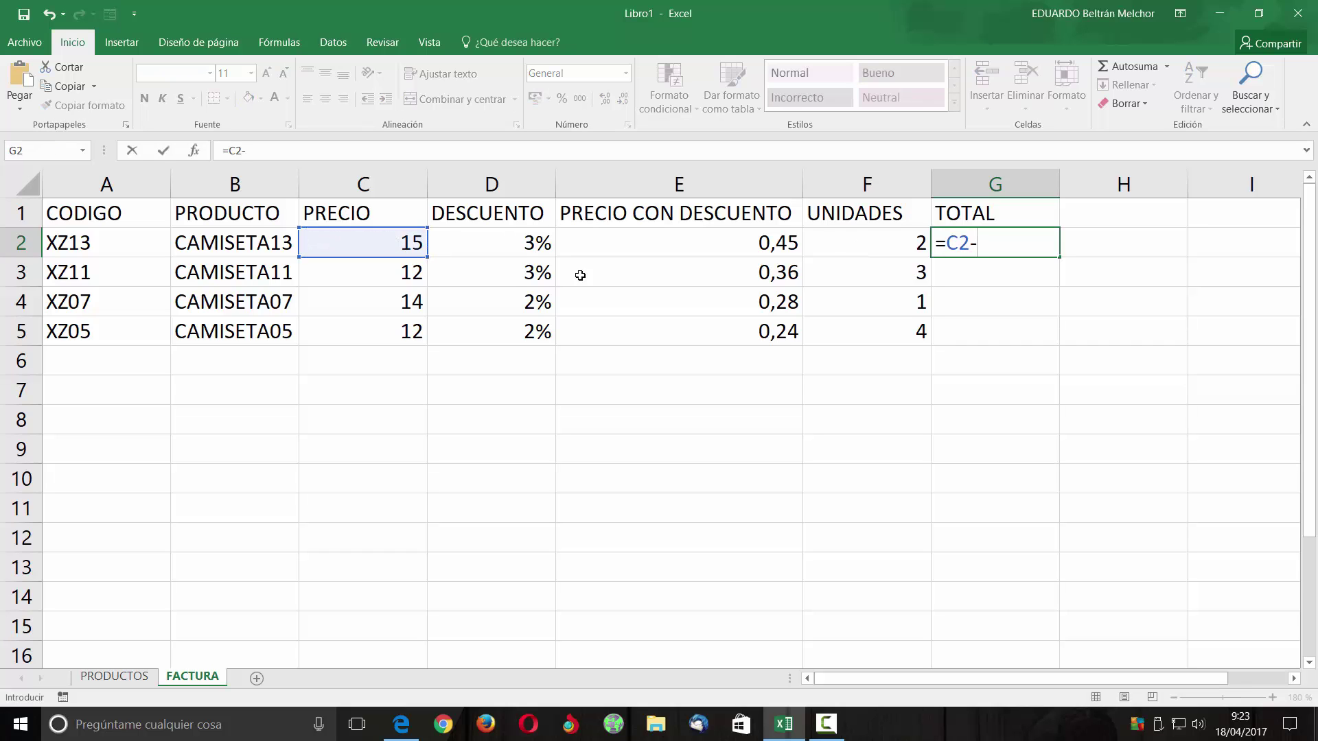
click(729, 243)
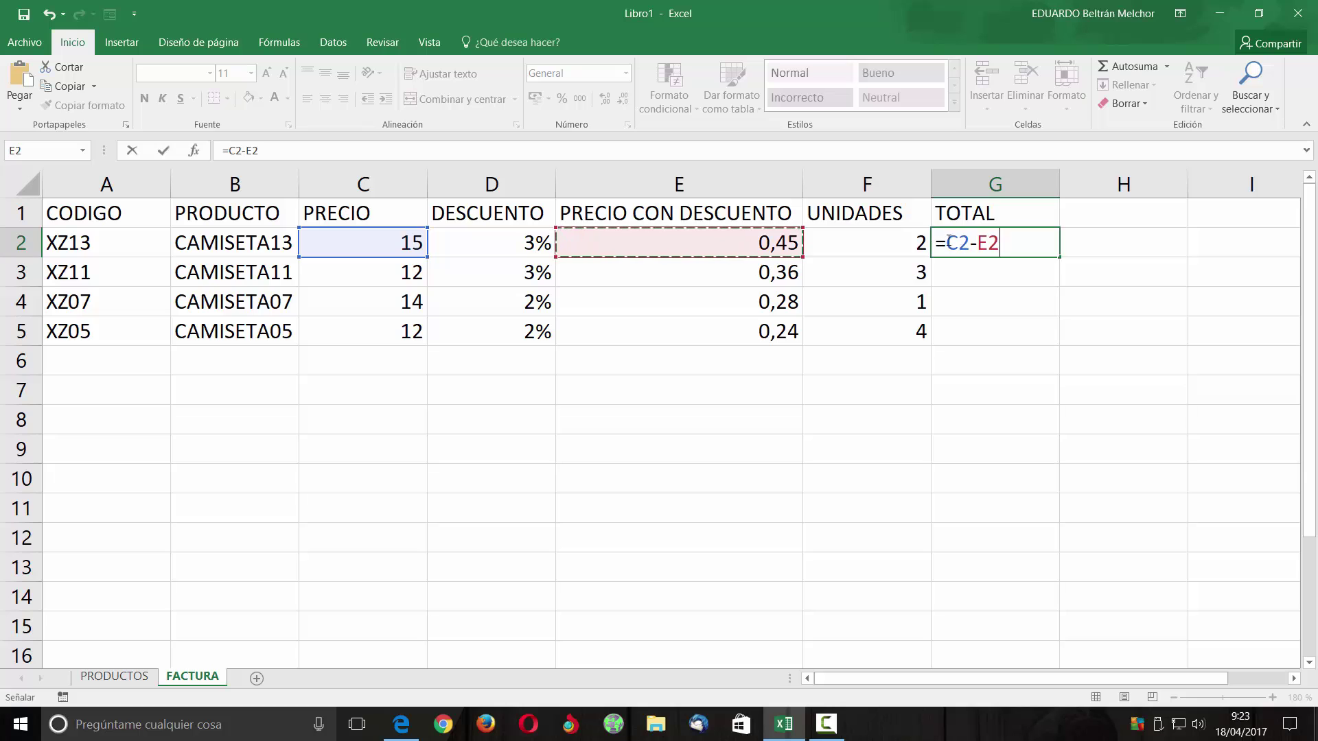
click(953, 248)
text(()
key(Right)
key(Right)
key(Right)
key(Right)
key(Right)
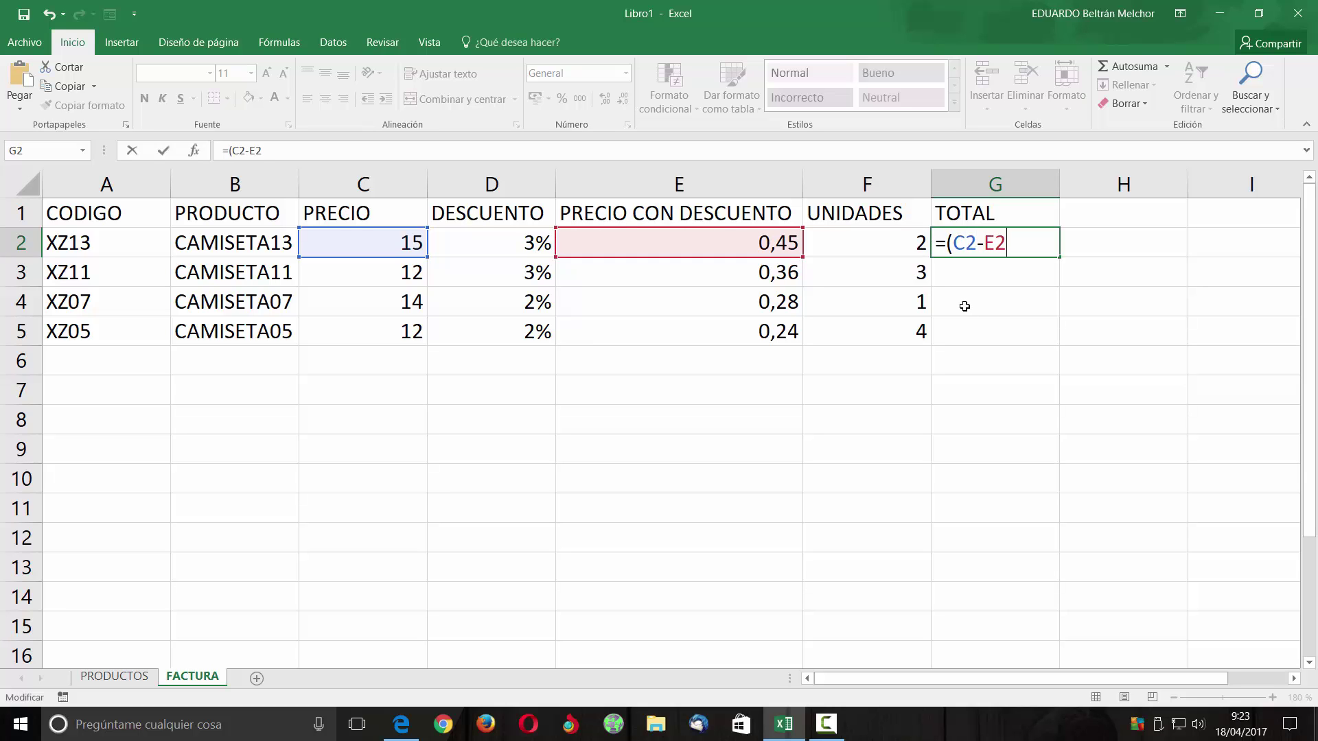
text())
text(*)
click(900, 239)
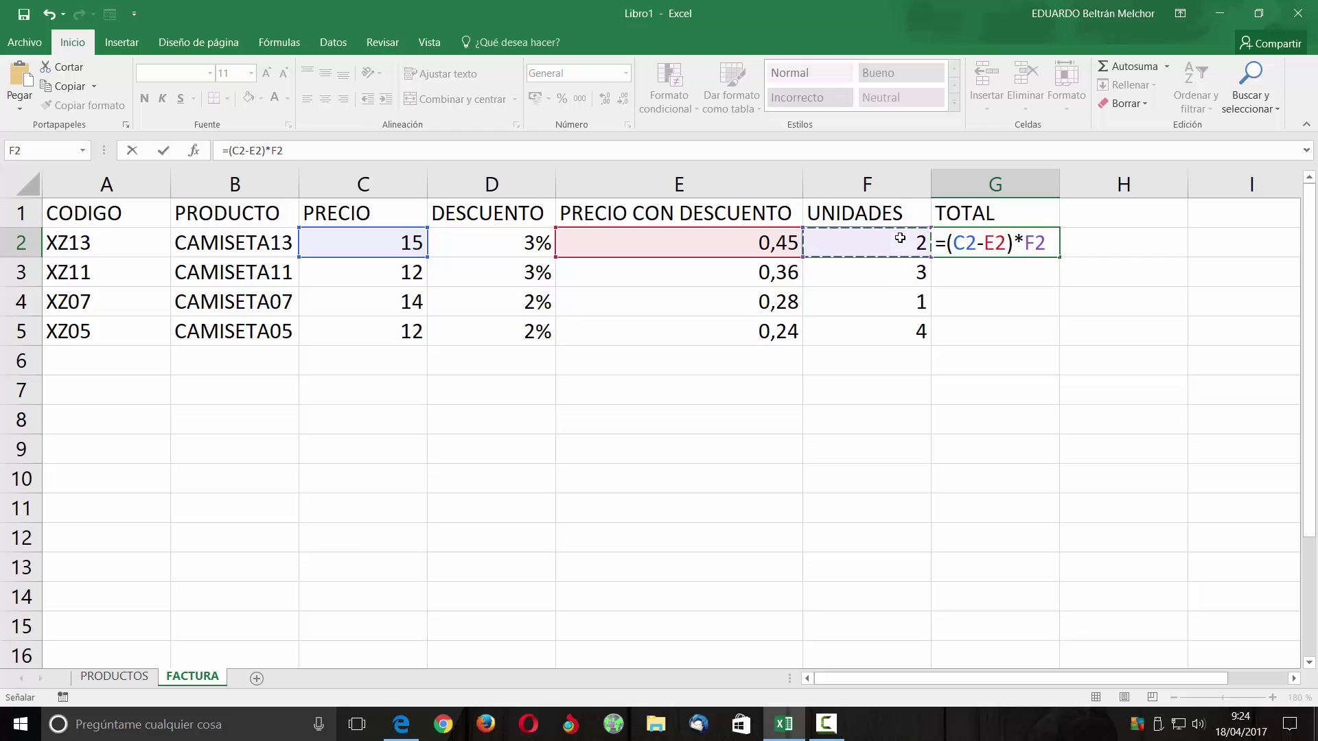
key(Return)
Fill the total formula down to G5 and type code XZ06 in A6.
click(1009, 246)
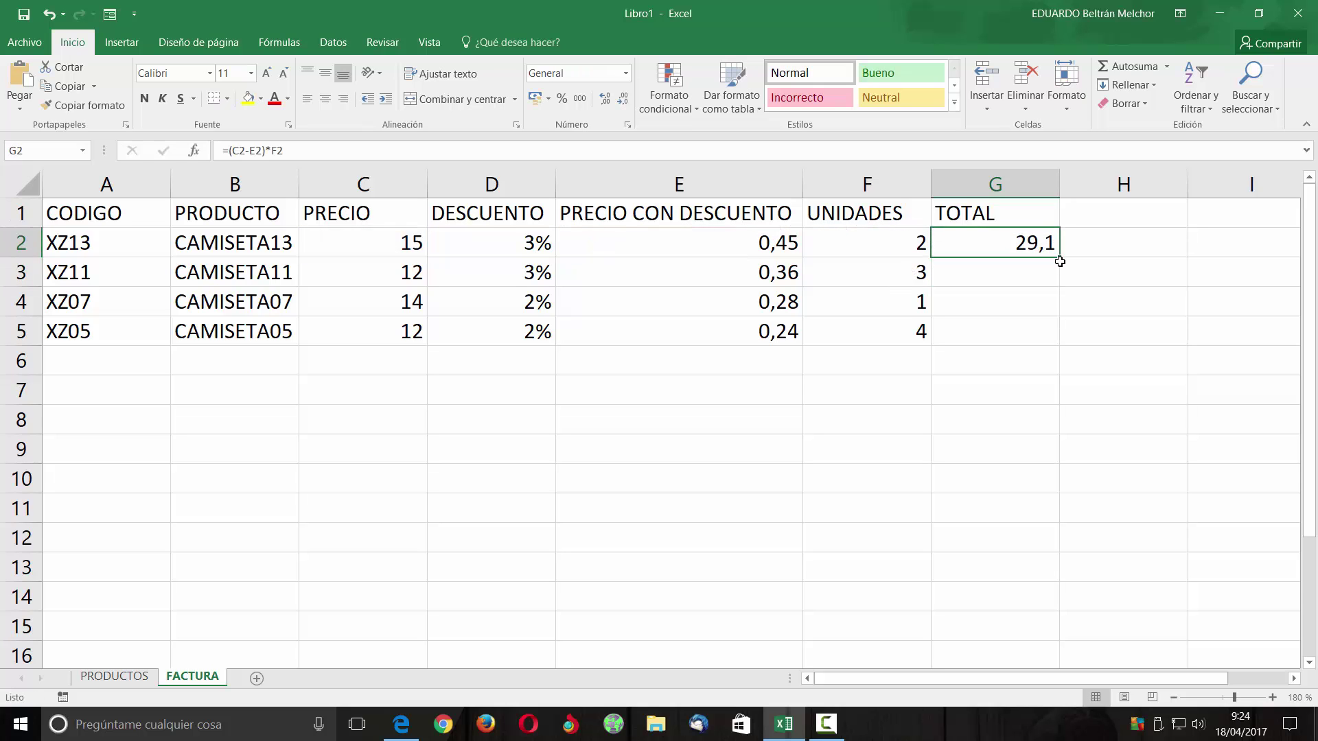
drag(1060, 262, 1057, 346)
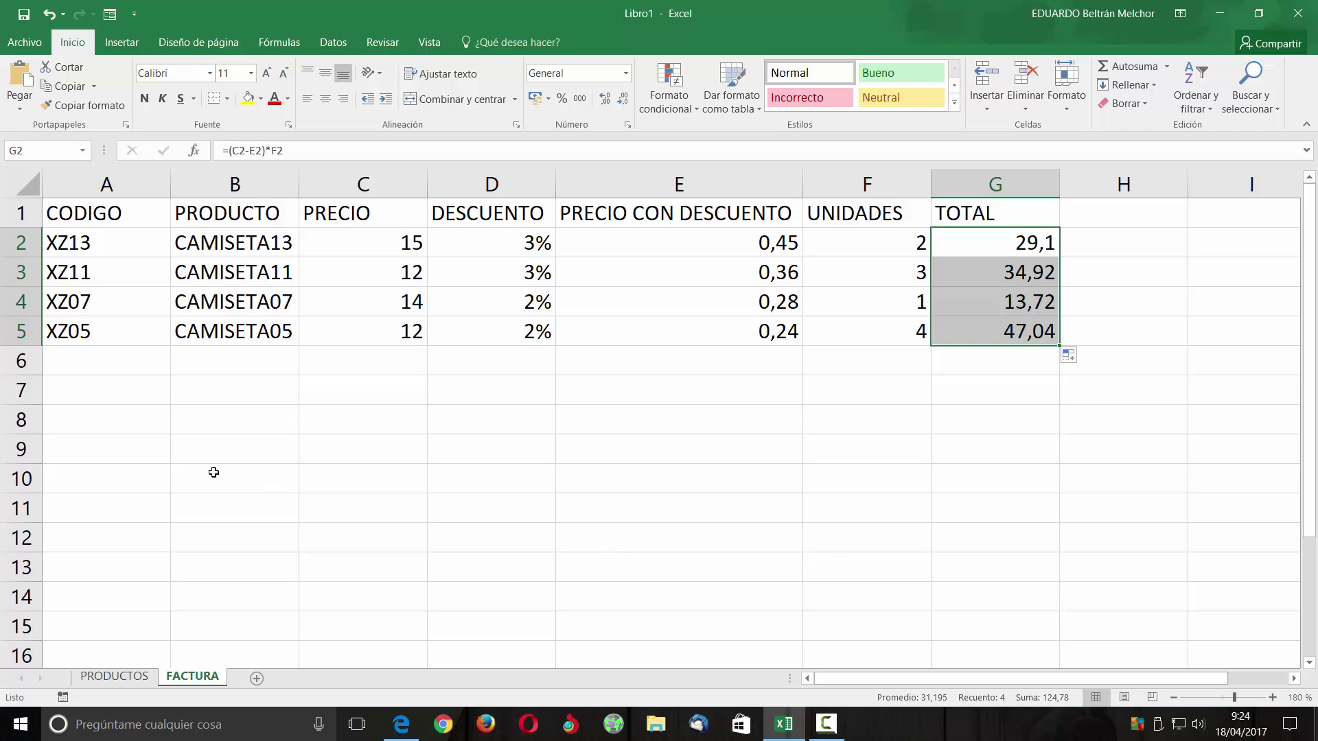
click(109, 360)
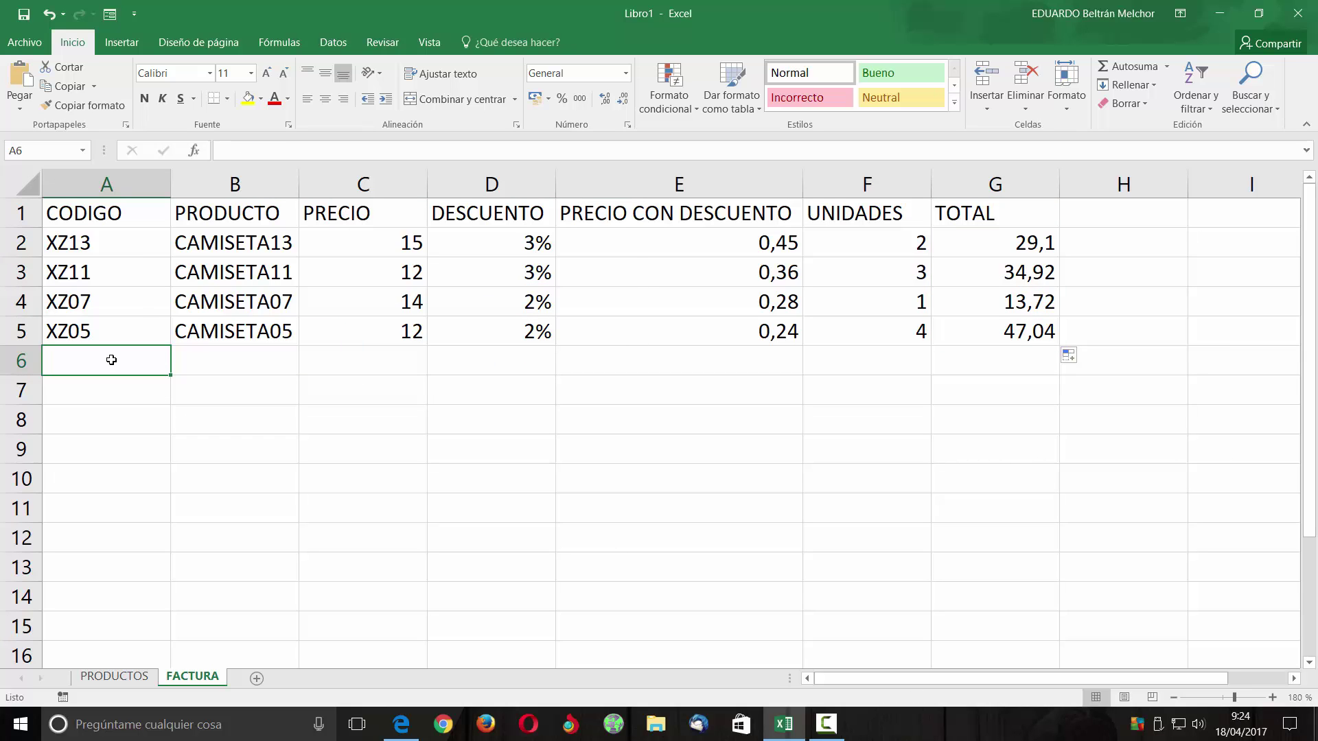
text(XZ06)
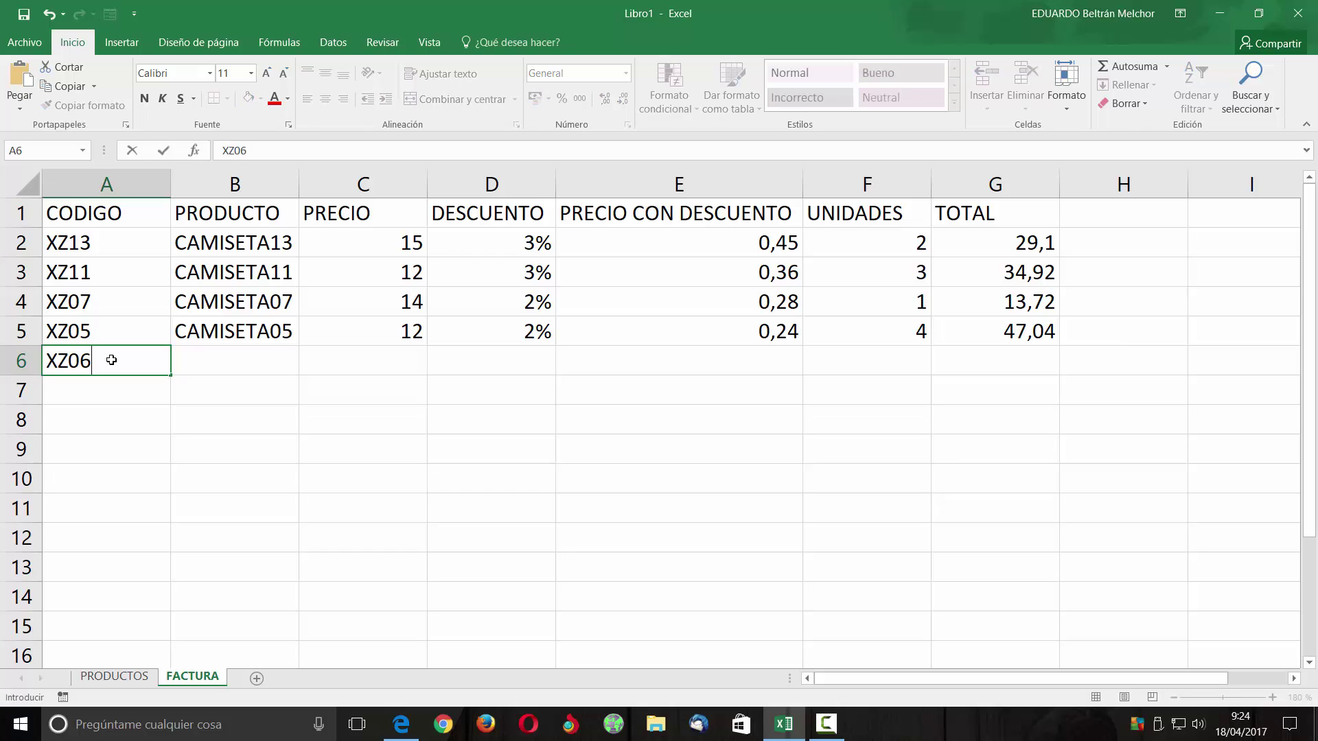
Confirm XZ06 and extend the product, price and discount cells down to row 6.
key(Return)
click(104, 361)
click(262, 328)
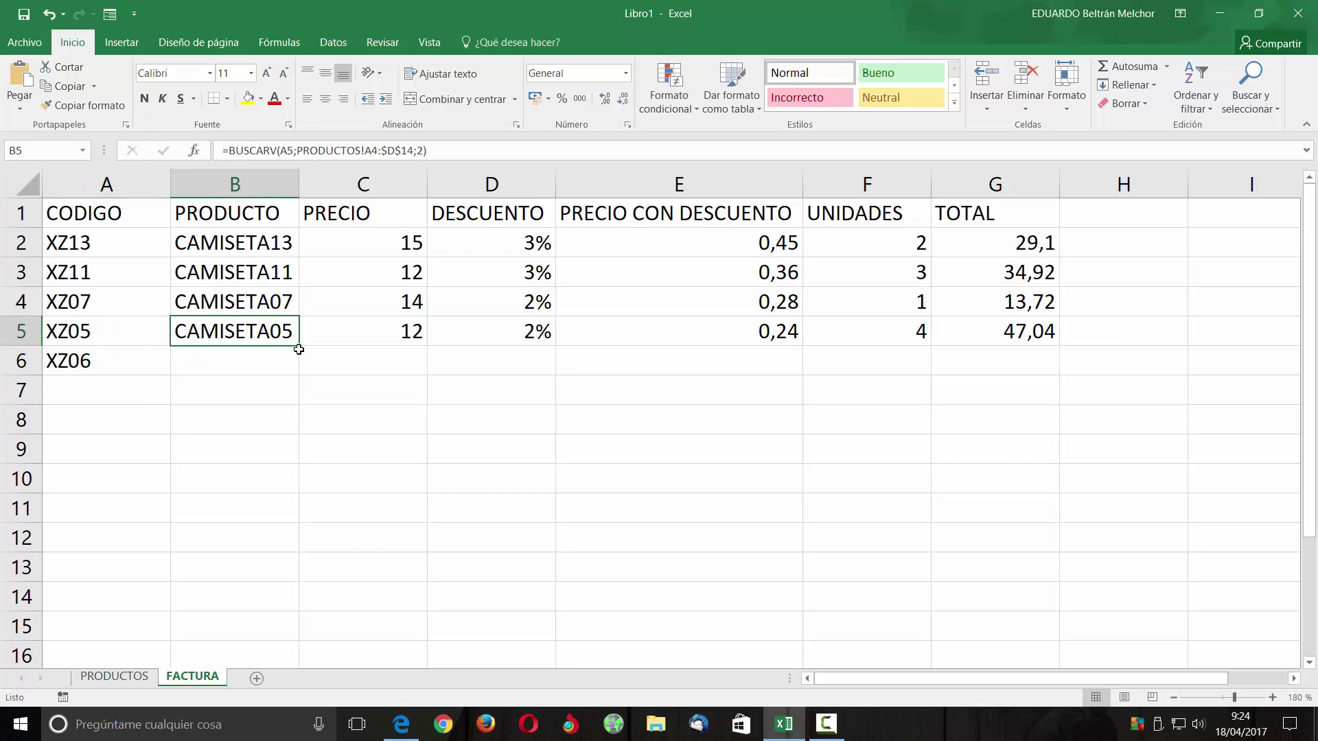
drag(299, 348, 299, 375)
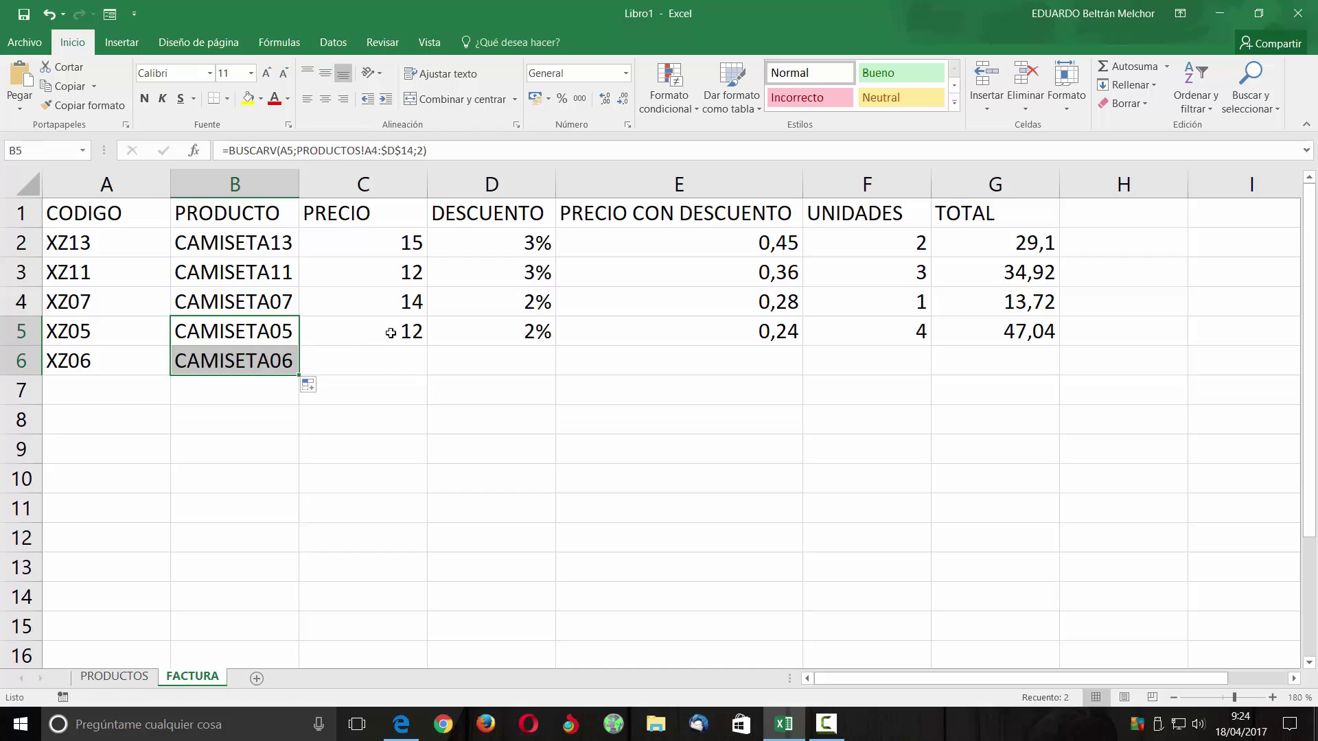
click(393, 332)
drag(427, 346, 427, 375)
click(536, 332)
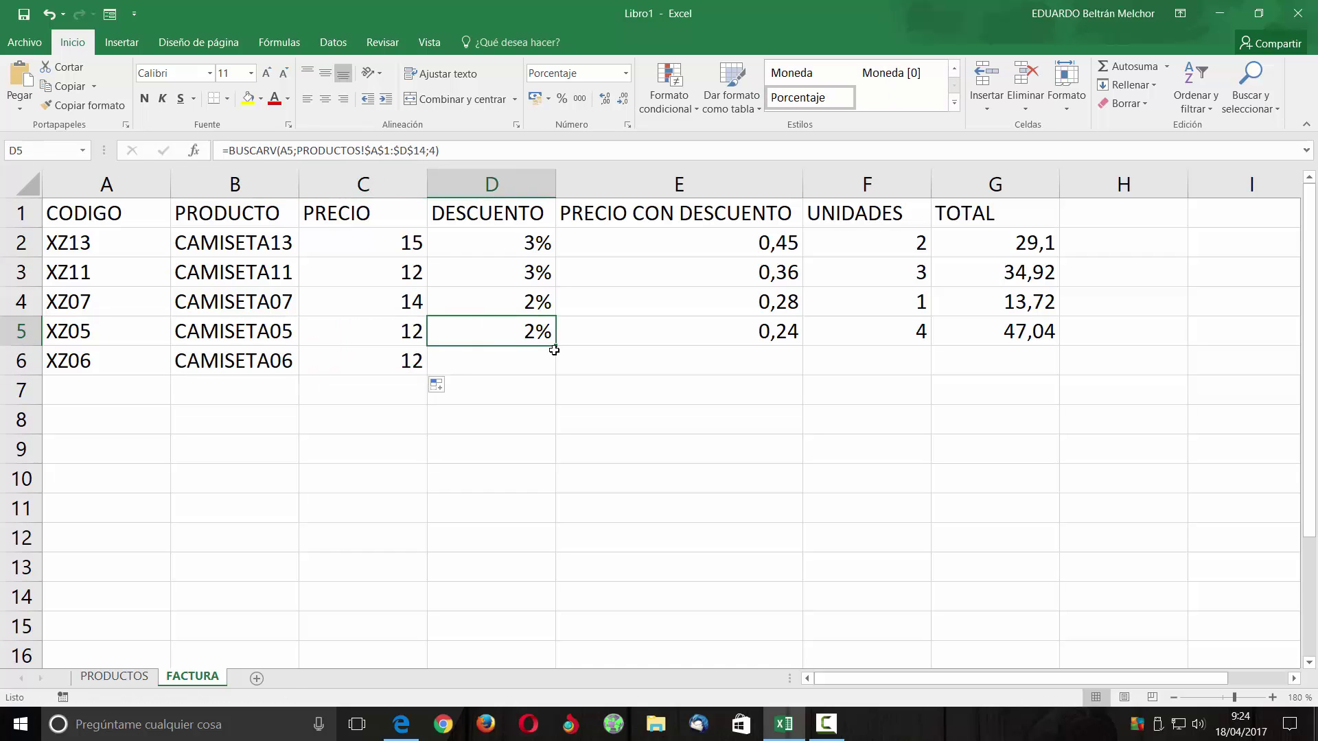
drag(555, 346, 560, 372)
Extend the discounted price, 4 units and total formula down to row 6.
click(781, 335)
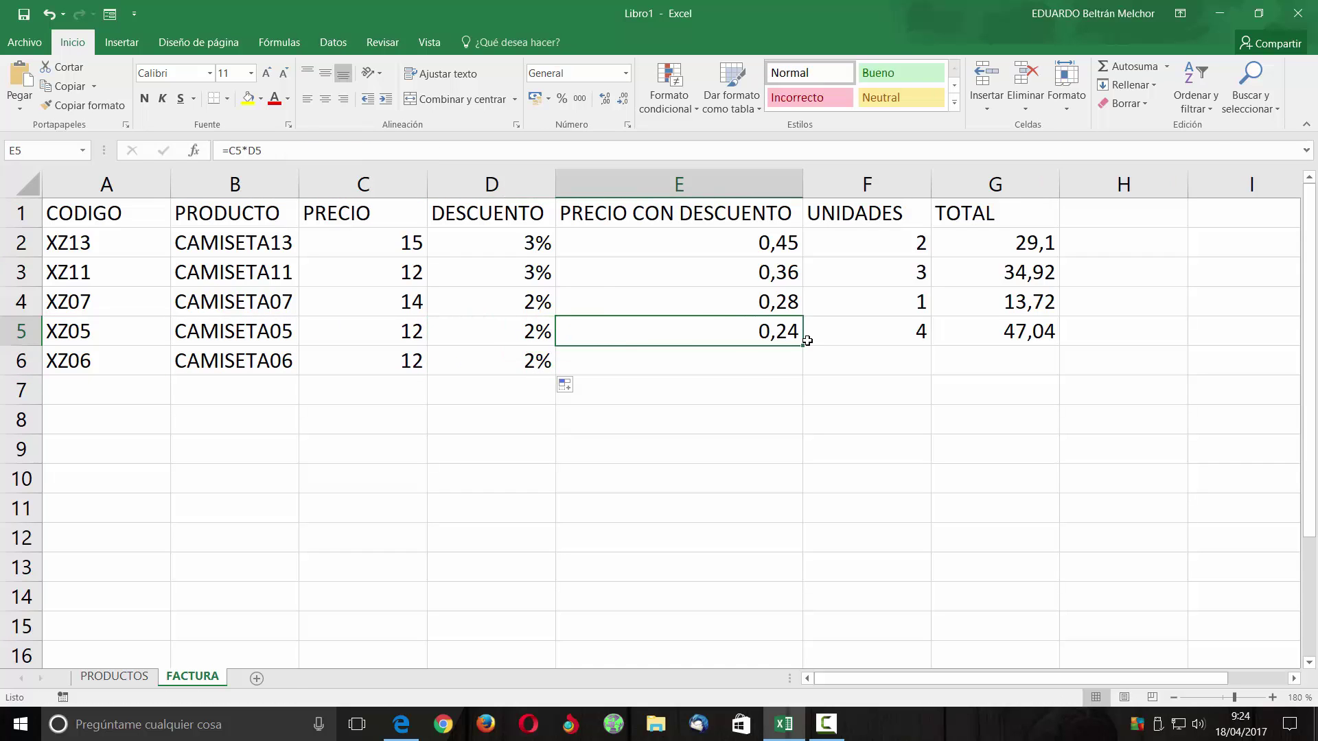
drag(803, 346, 809, 374)
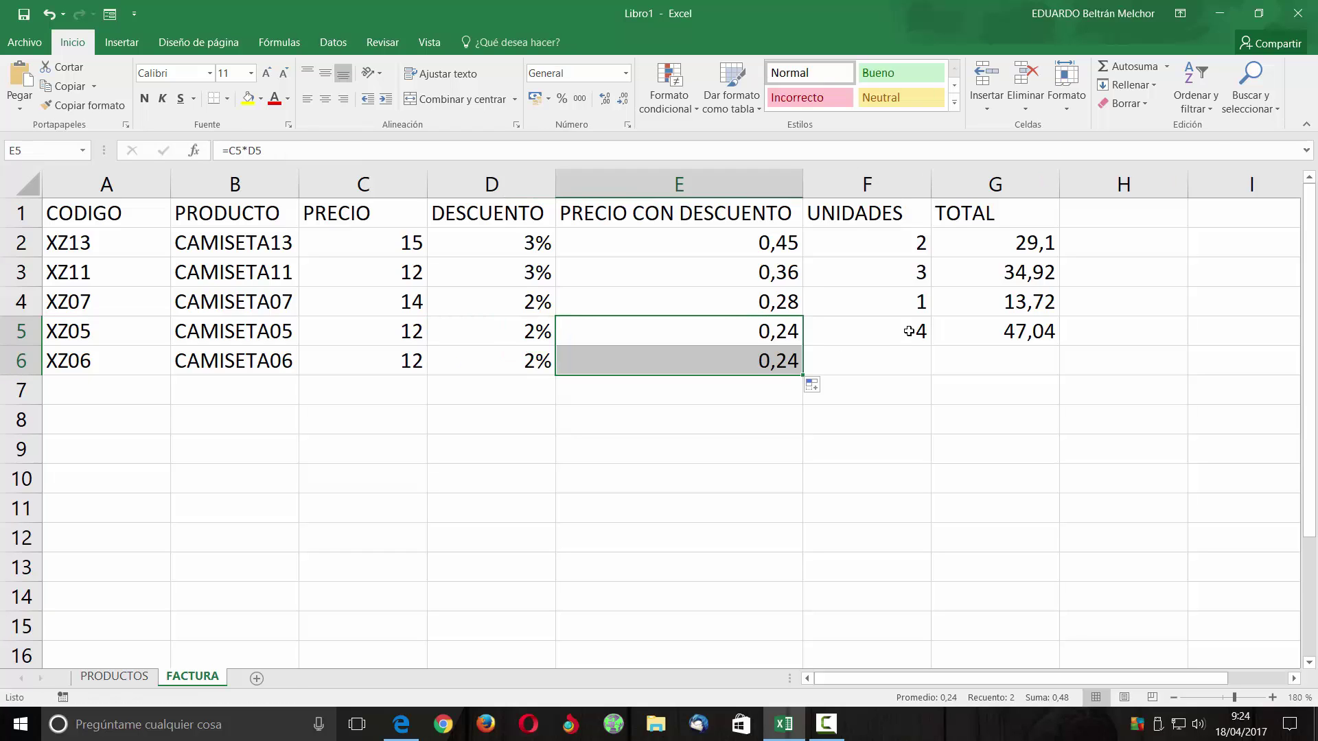
click(906, 333)
drag(931, 375, 935, 371)
click(1008, 334)
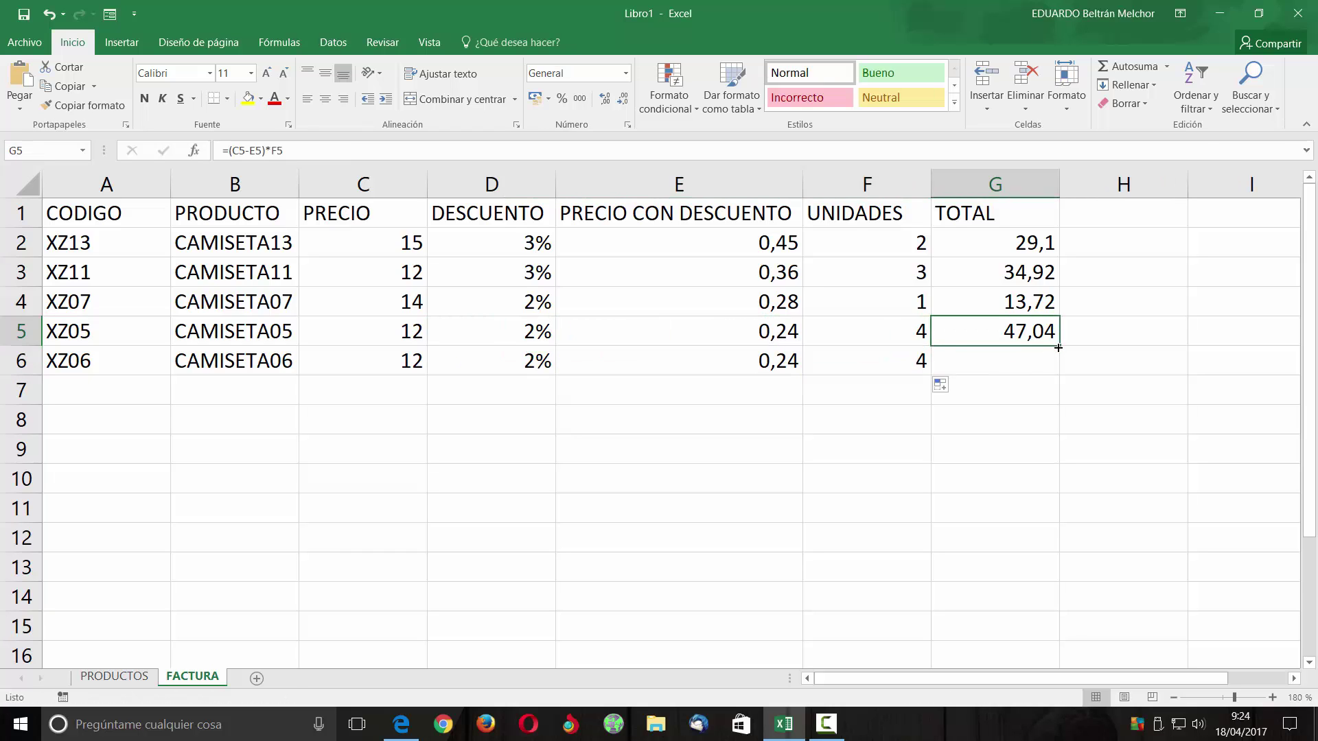
drag(1059, 346, 1054, 377)
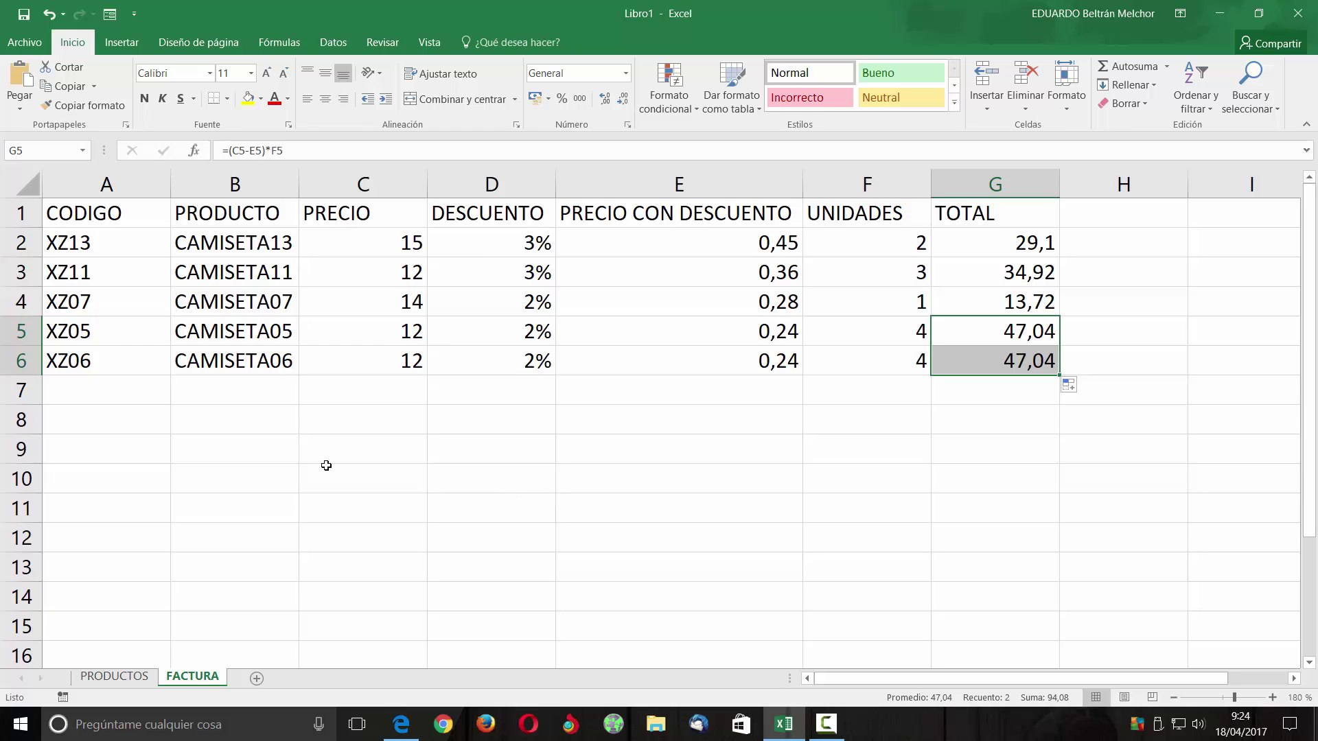
click(104, 395)
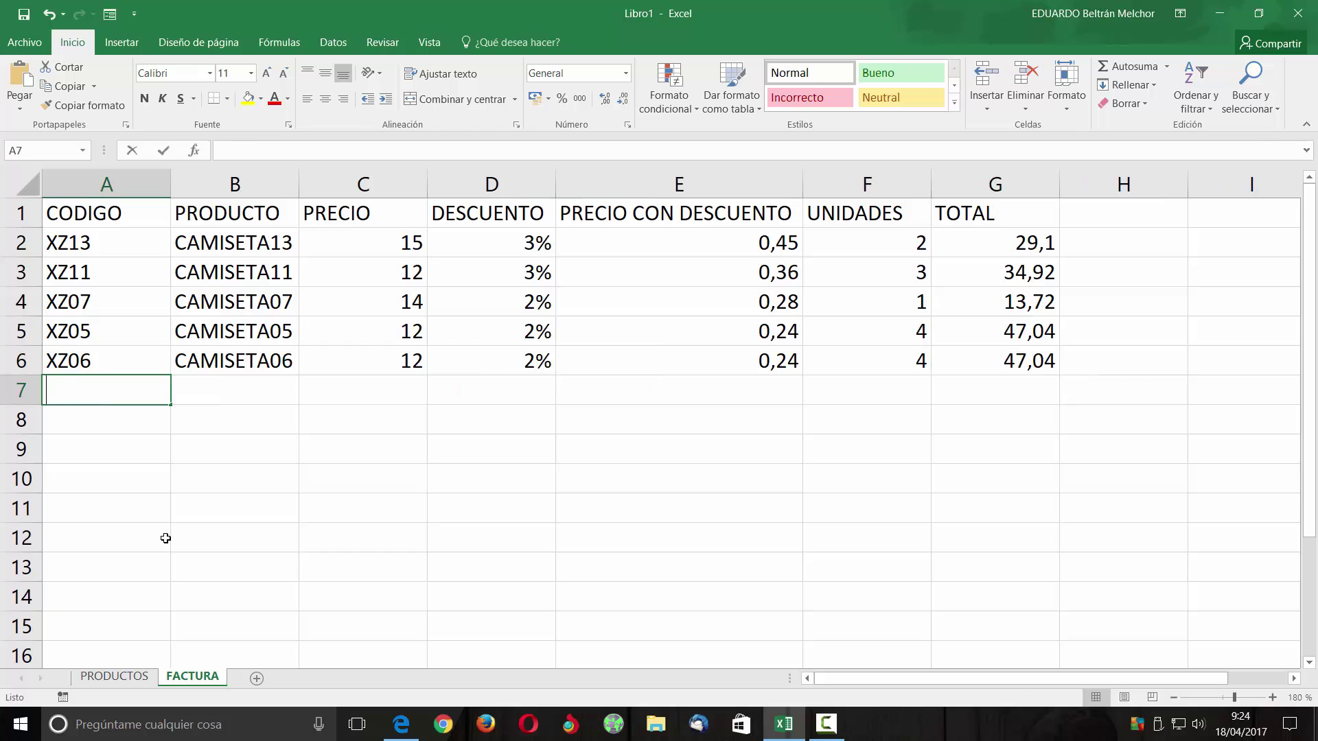
Enter code XZ14 in row 7 and fill the row 6 product lookup down to row 7.
text(XZ14)
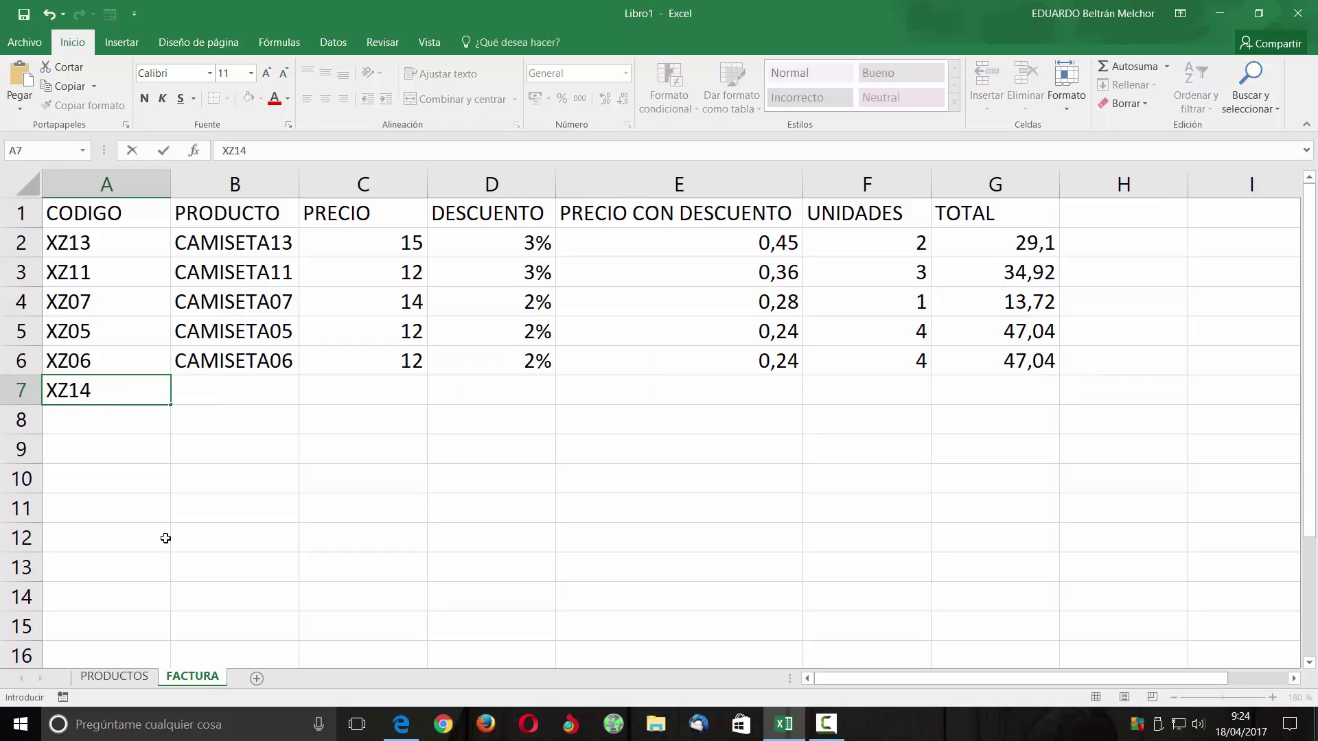
key(Tab)
click(257, 368)
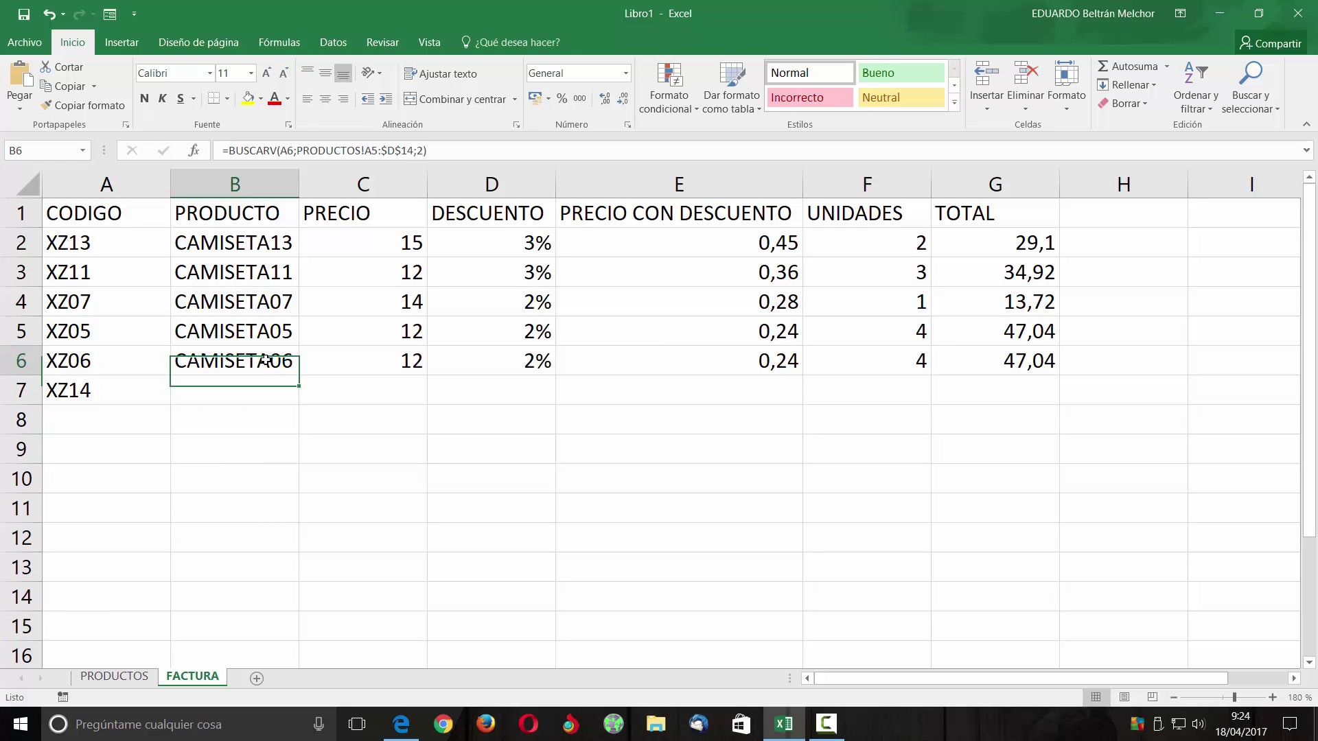
drag(298, 376, 298, 402)
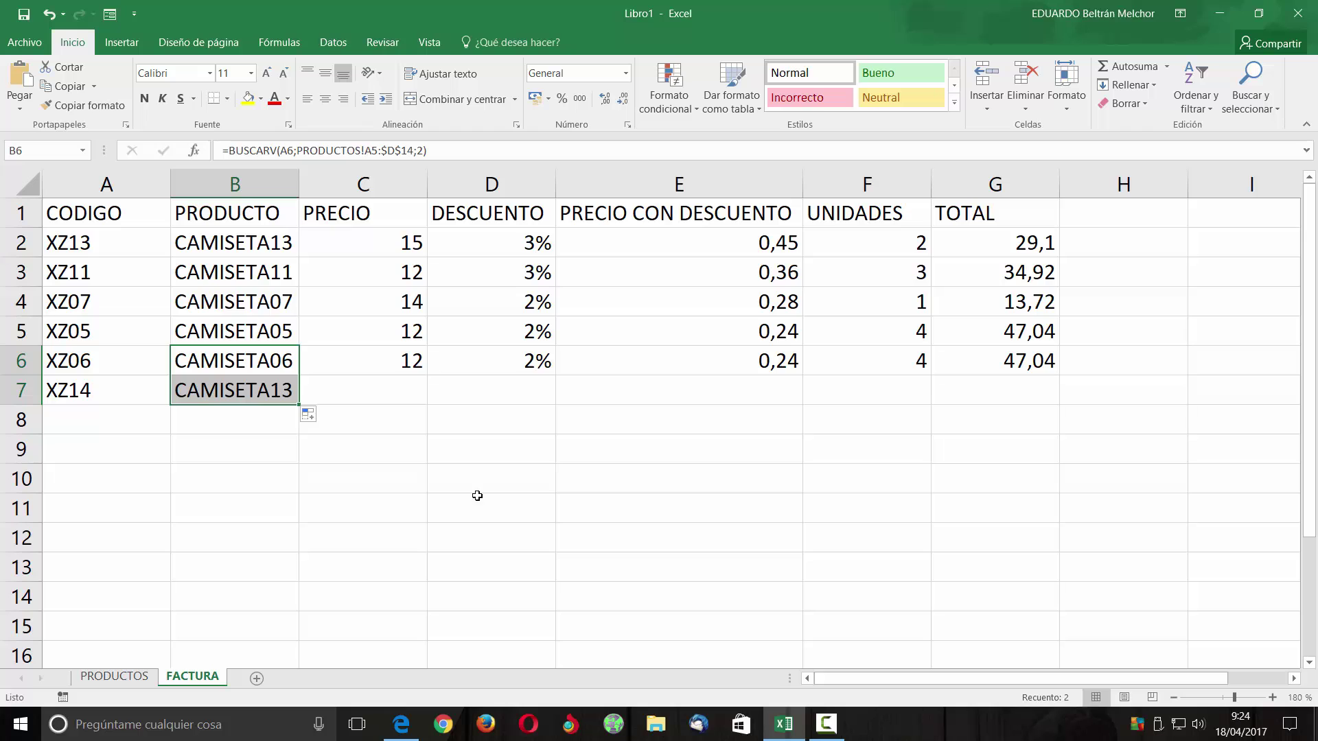
click(195, 448)
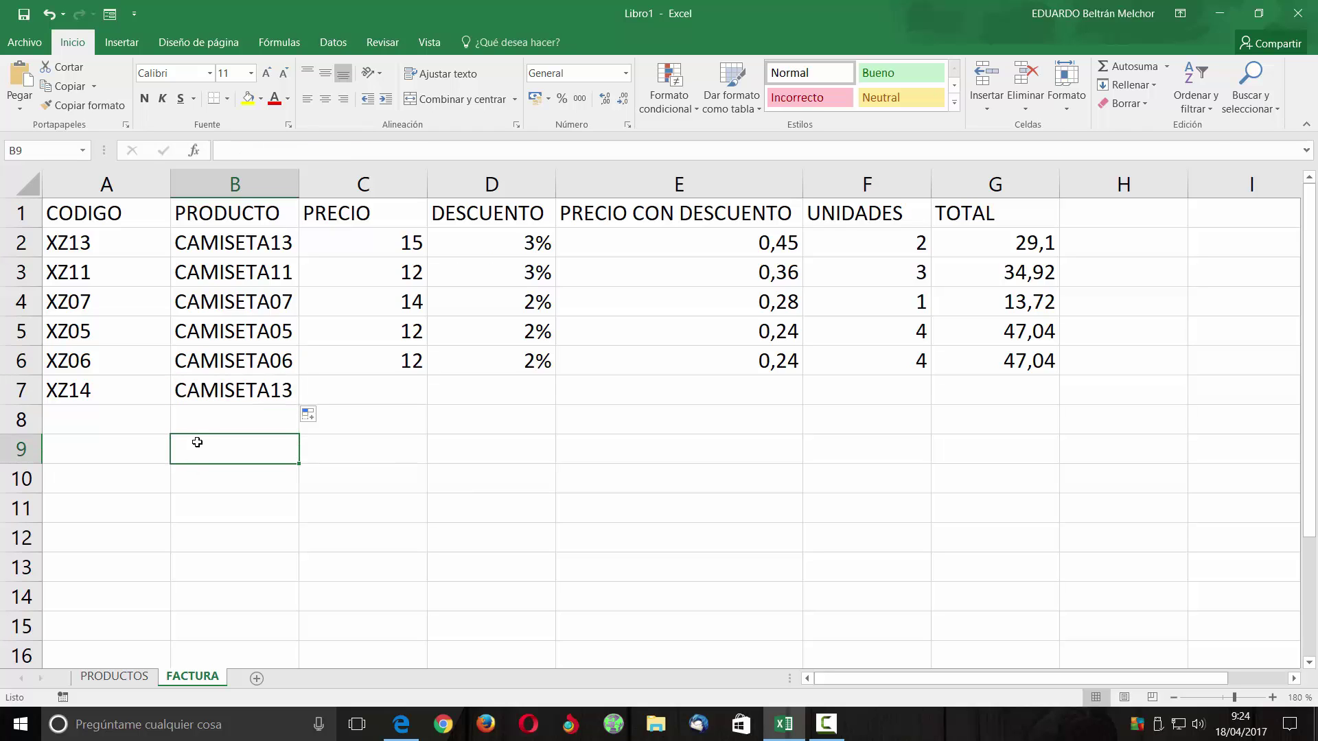
Check the PRODUCTOS list, then clear the wrong CAMISETA13 result from B7.
click(137, 678)
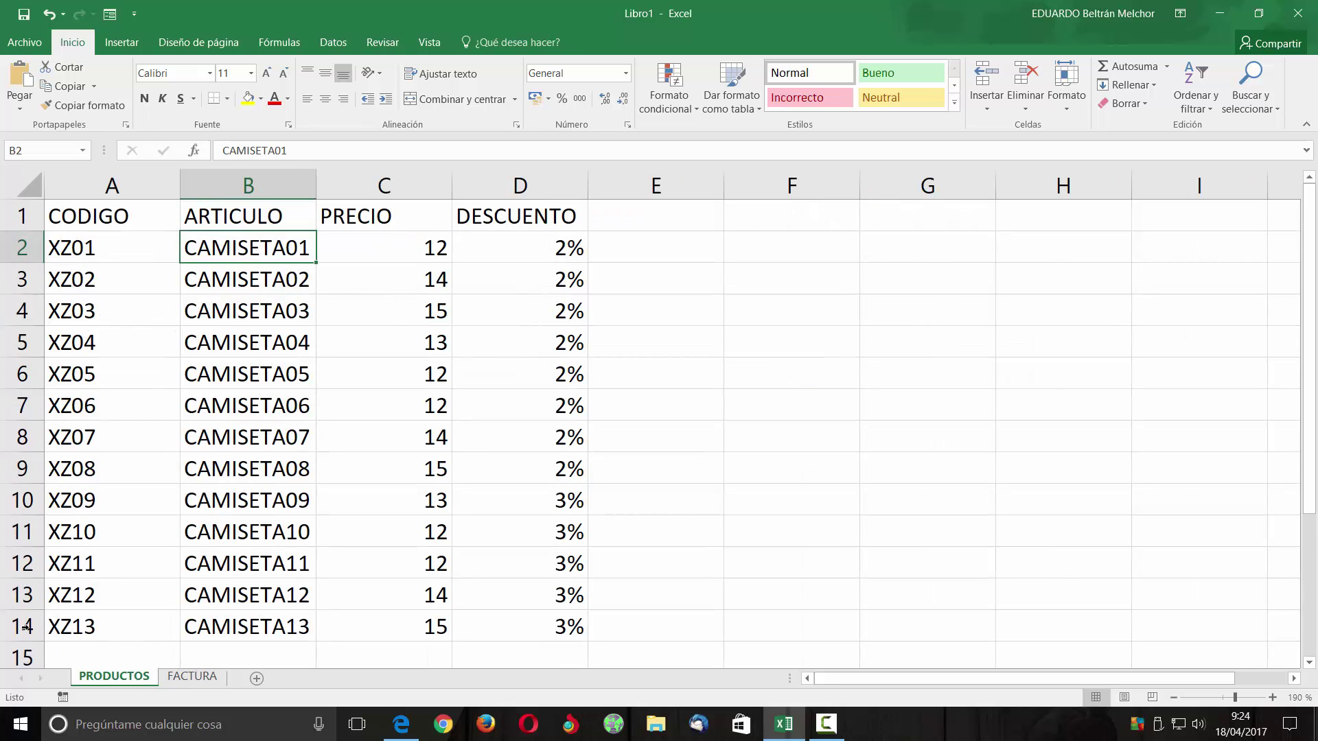
click(189, 680)
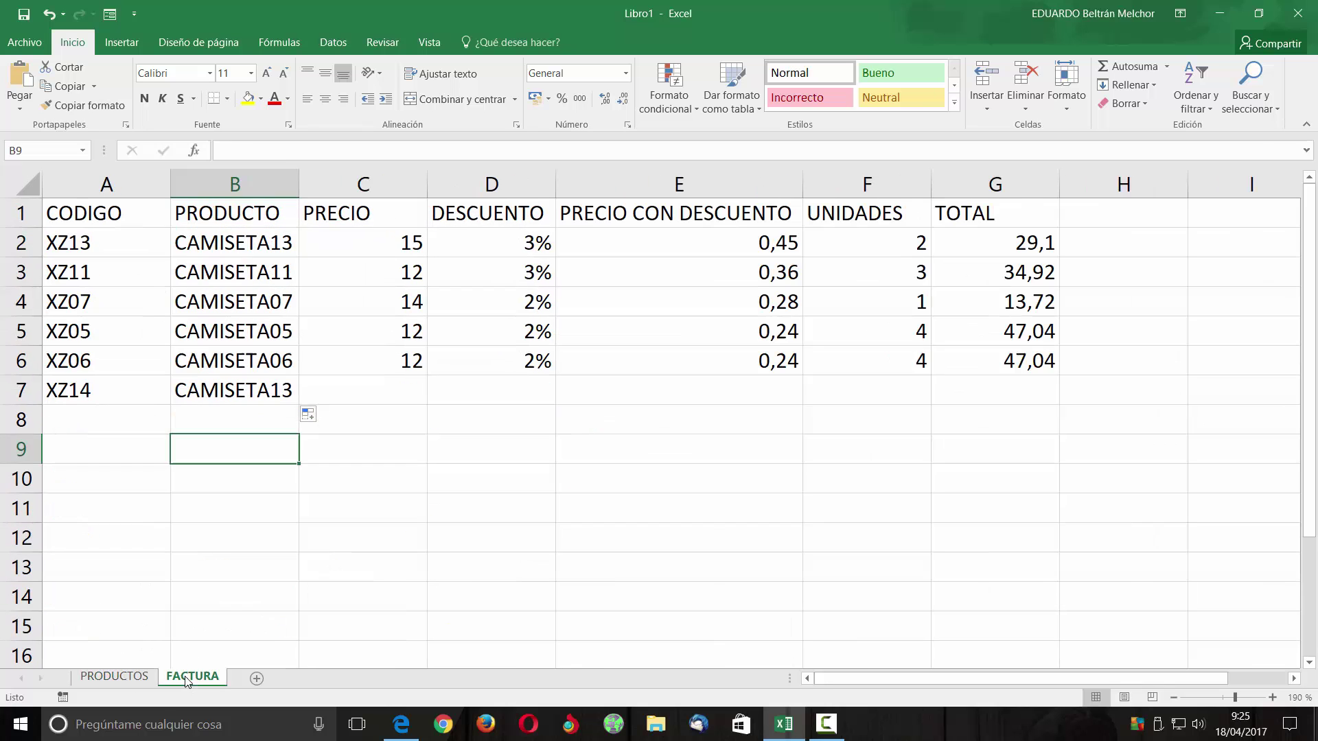
click(244, 394)
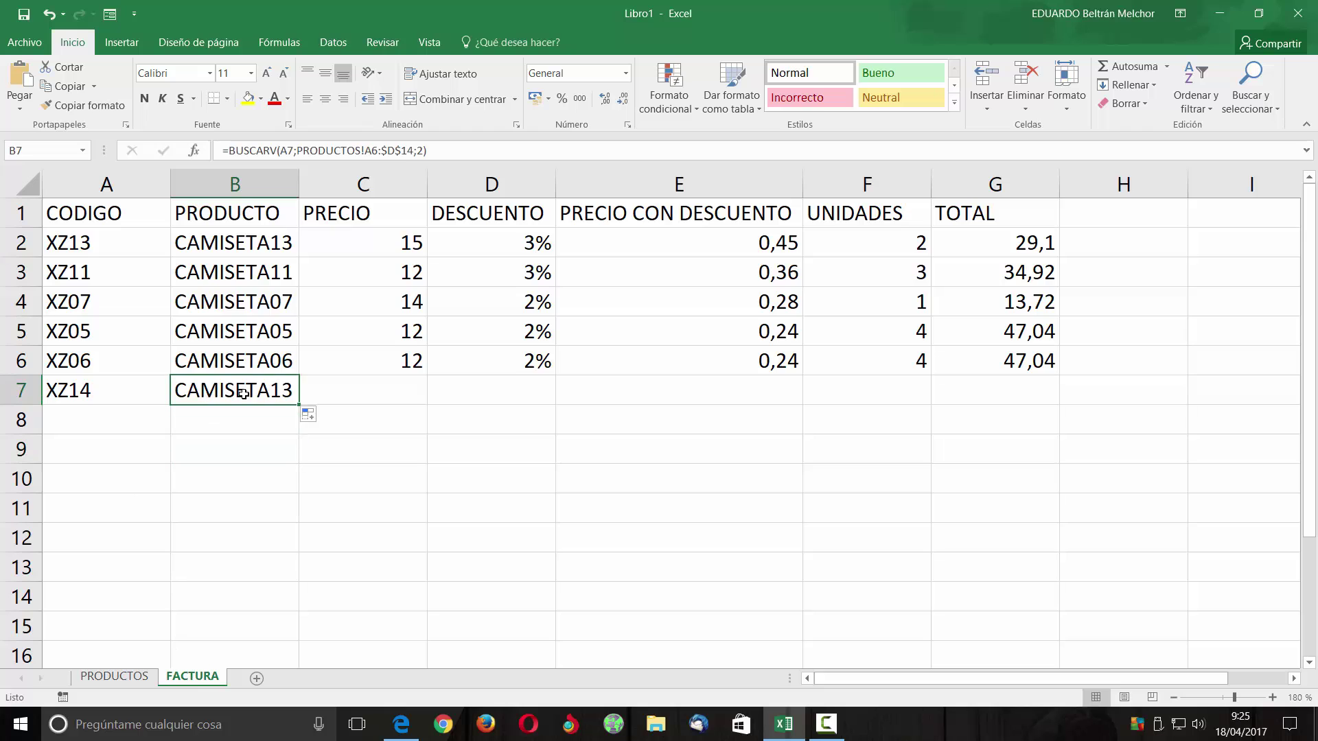
key(Delete)
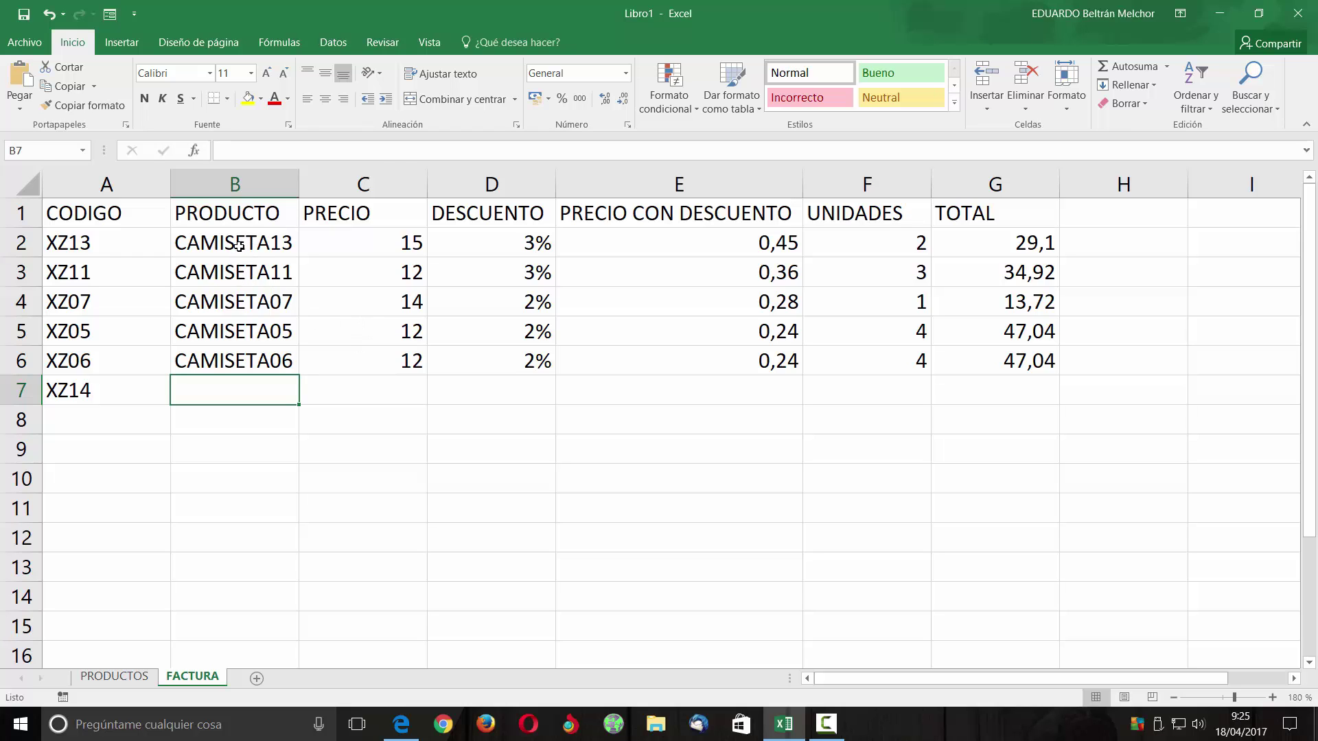
Clear B2:B6 and start a BUSCARV in B2 using A2 as the lookup value.
drag(238, 246, 245, 361)
key(Delete)
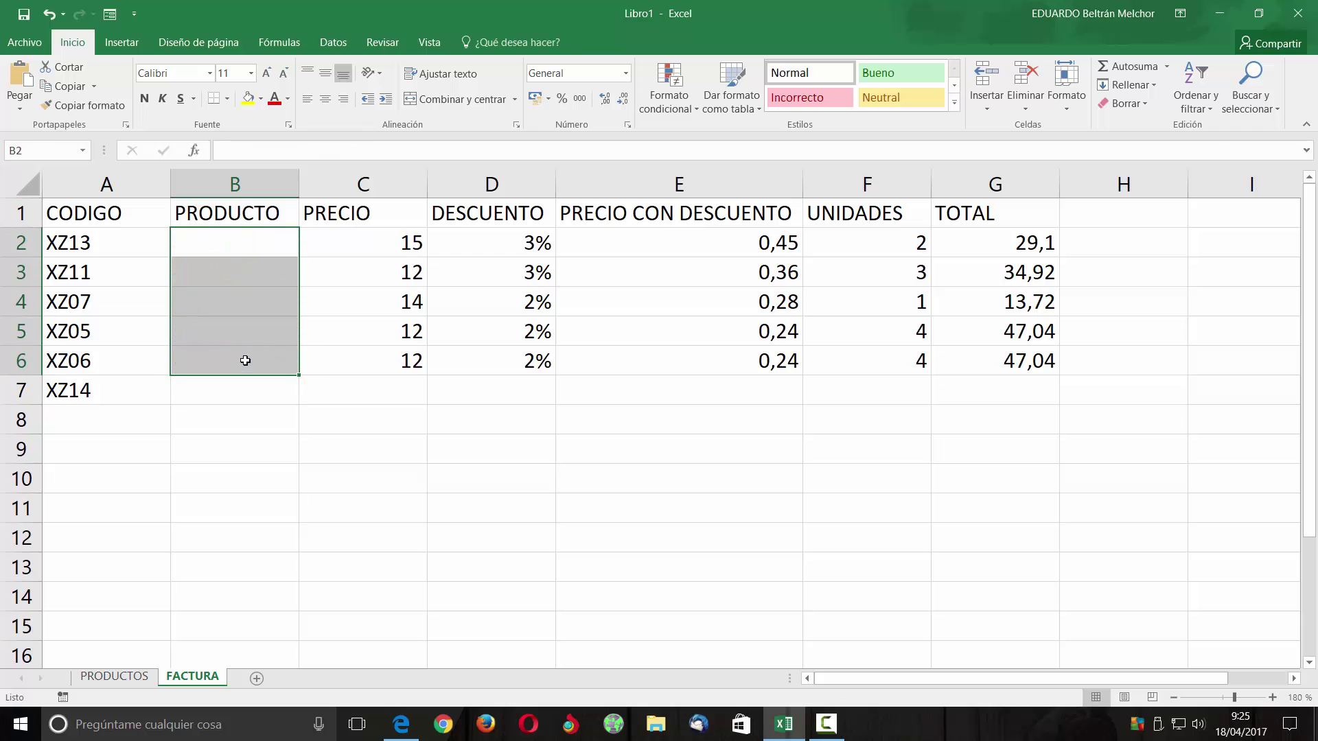
click(228, 241)
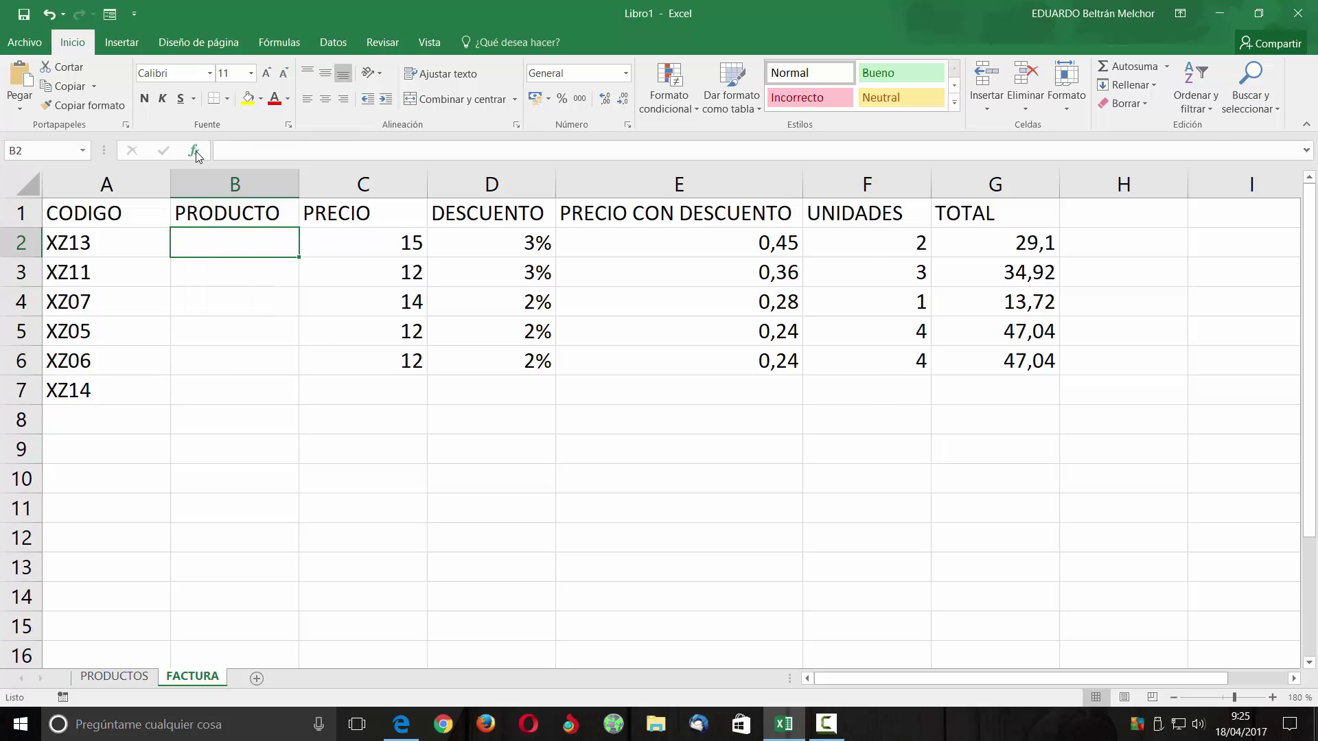
click(195, 151)
click(749, 564)
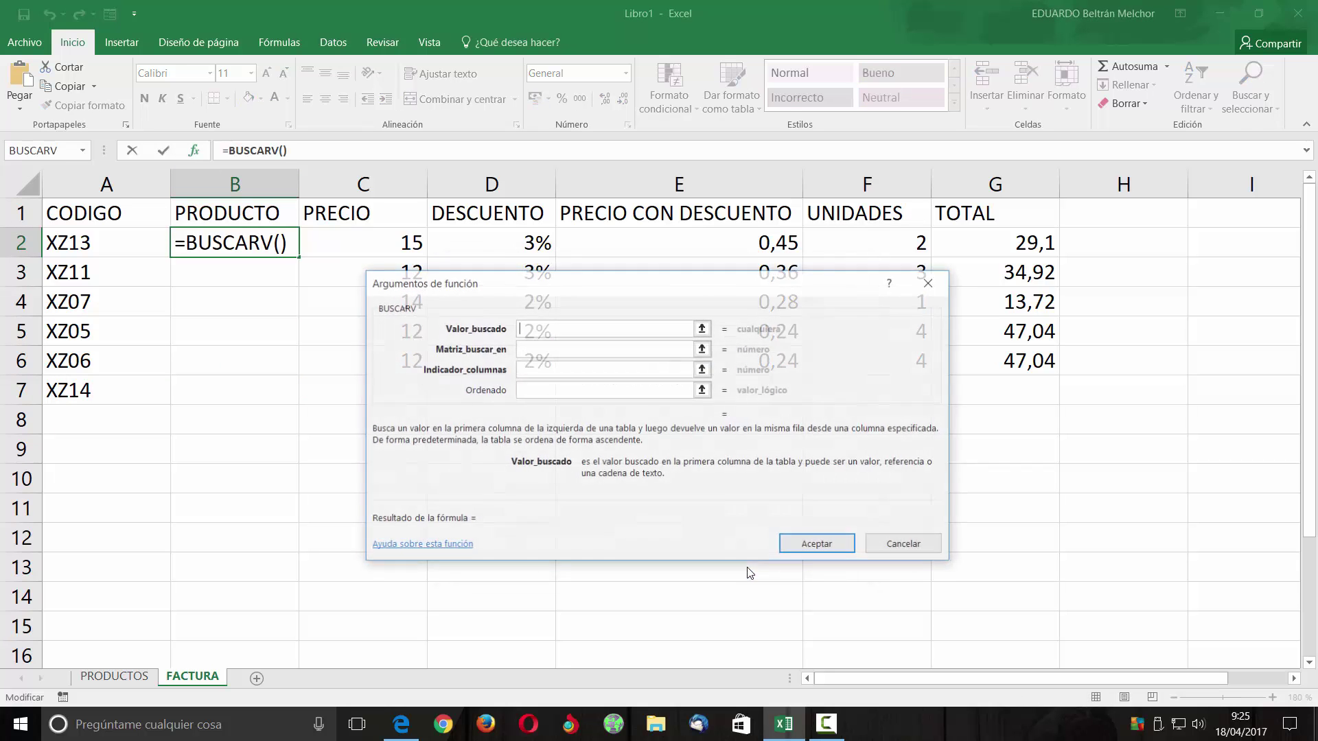
click(82, 241)
Set the table to PRODUCTOS!$A$1:$D$14, column 1 and FALSO, then confirm the formula.
click(583, 351)
click(573, 347)
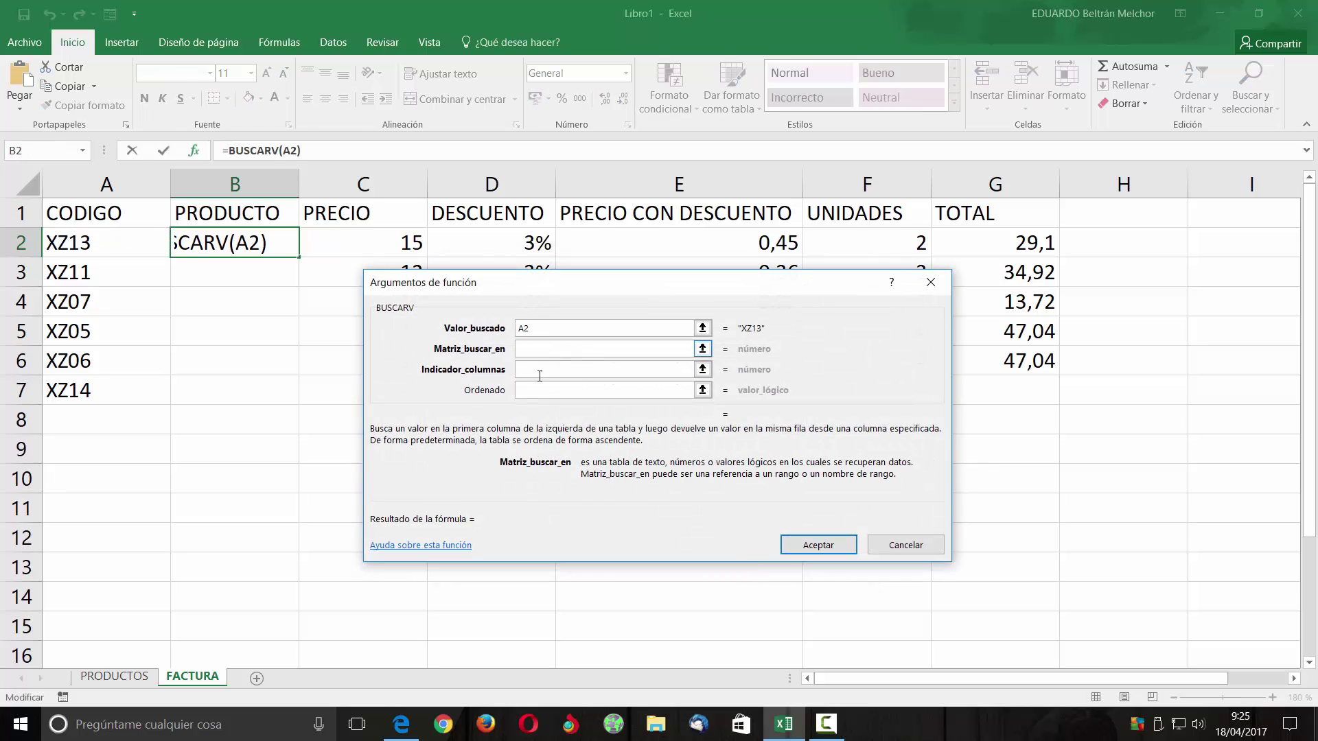
click(114, 676)
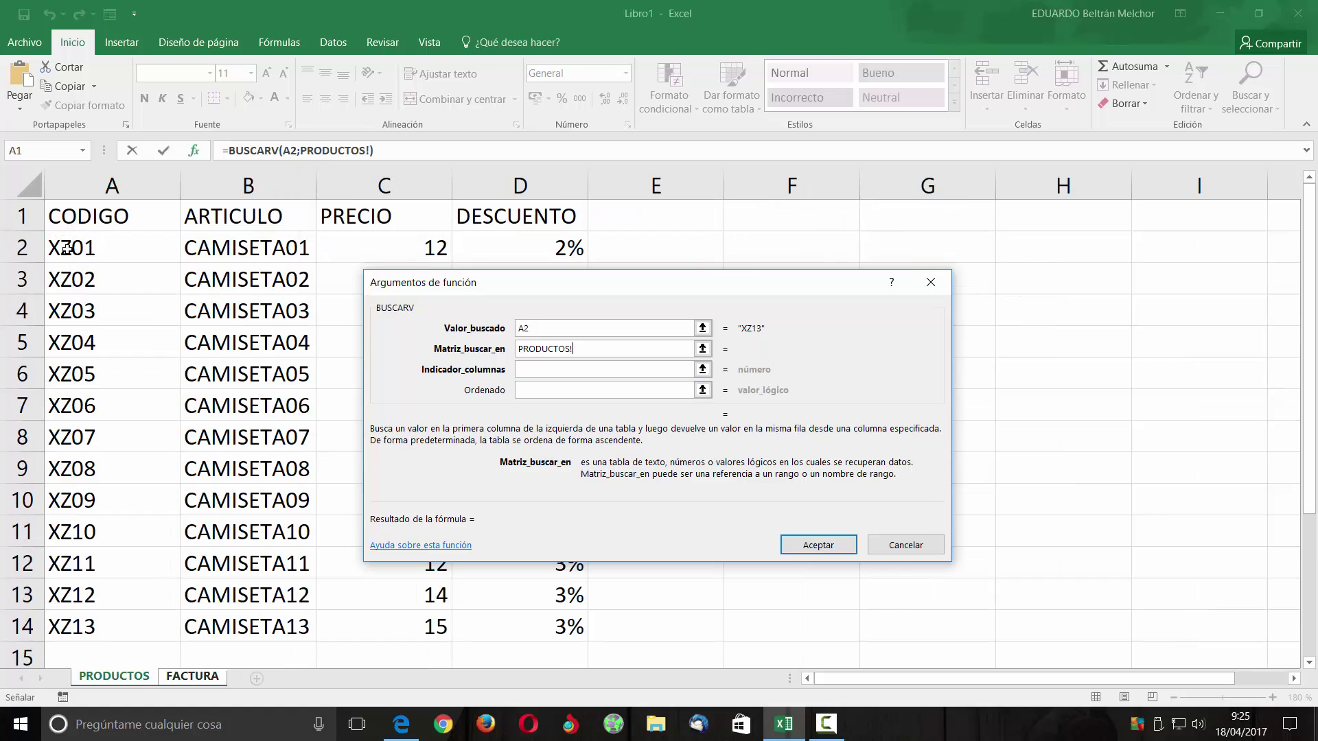
drag(80, 216, 529, 627)
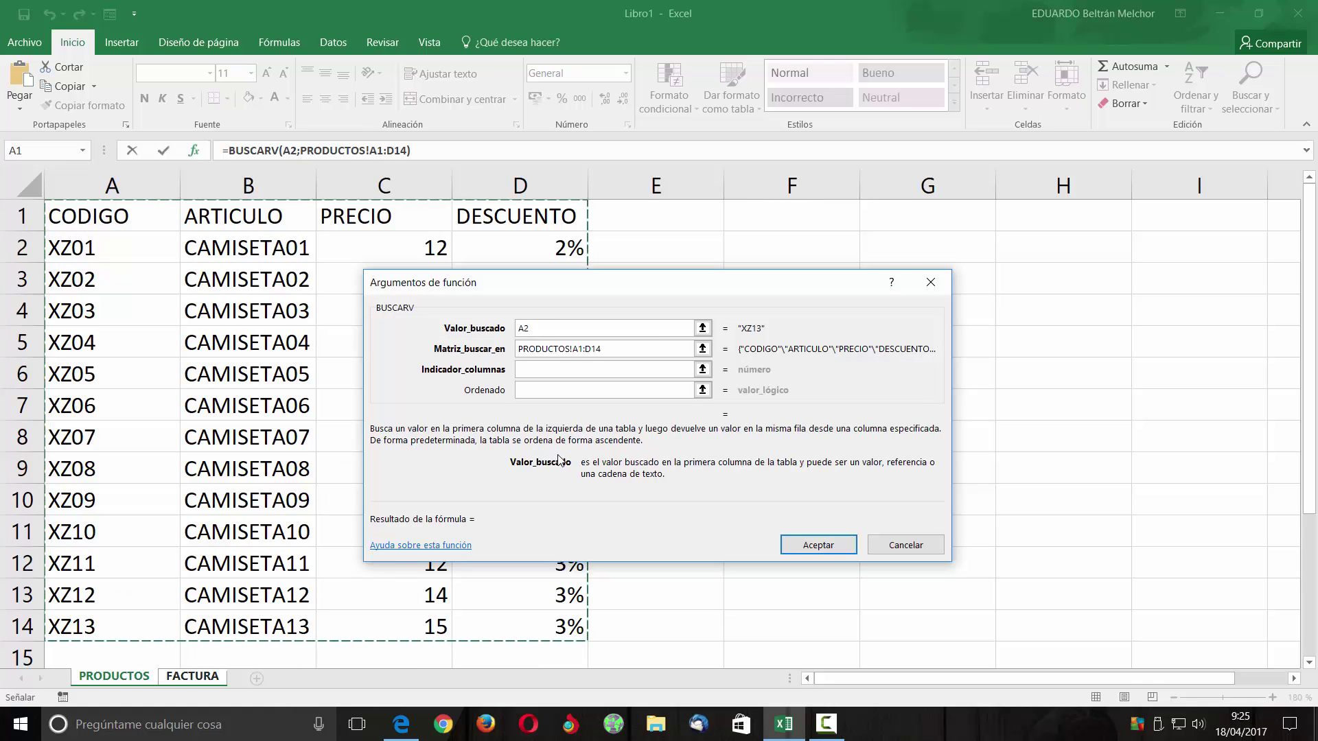
key(F4)
click(587, 368)
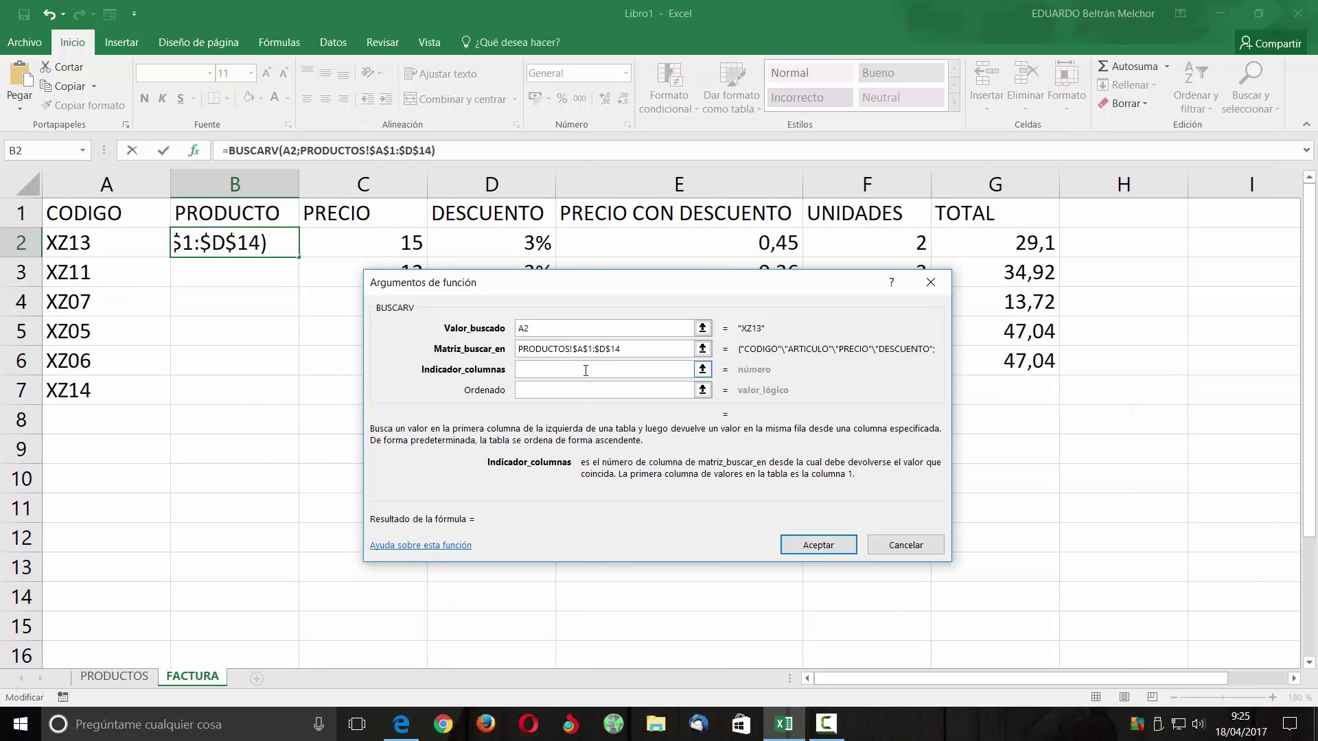
text(1)
click(561, 391)
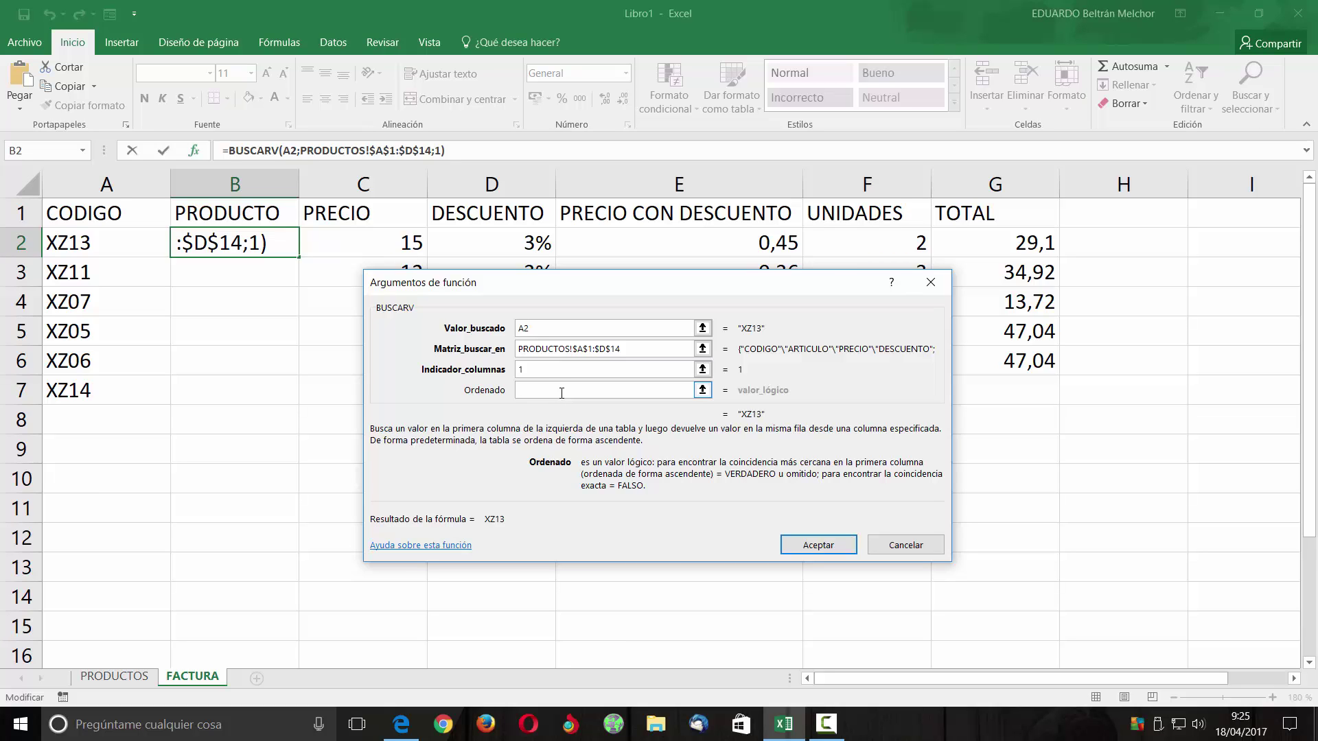
text(FALSO)
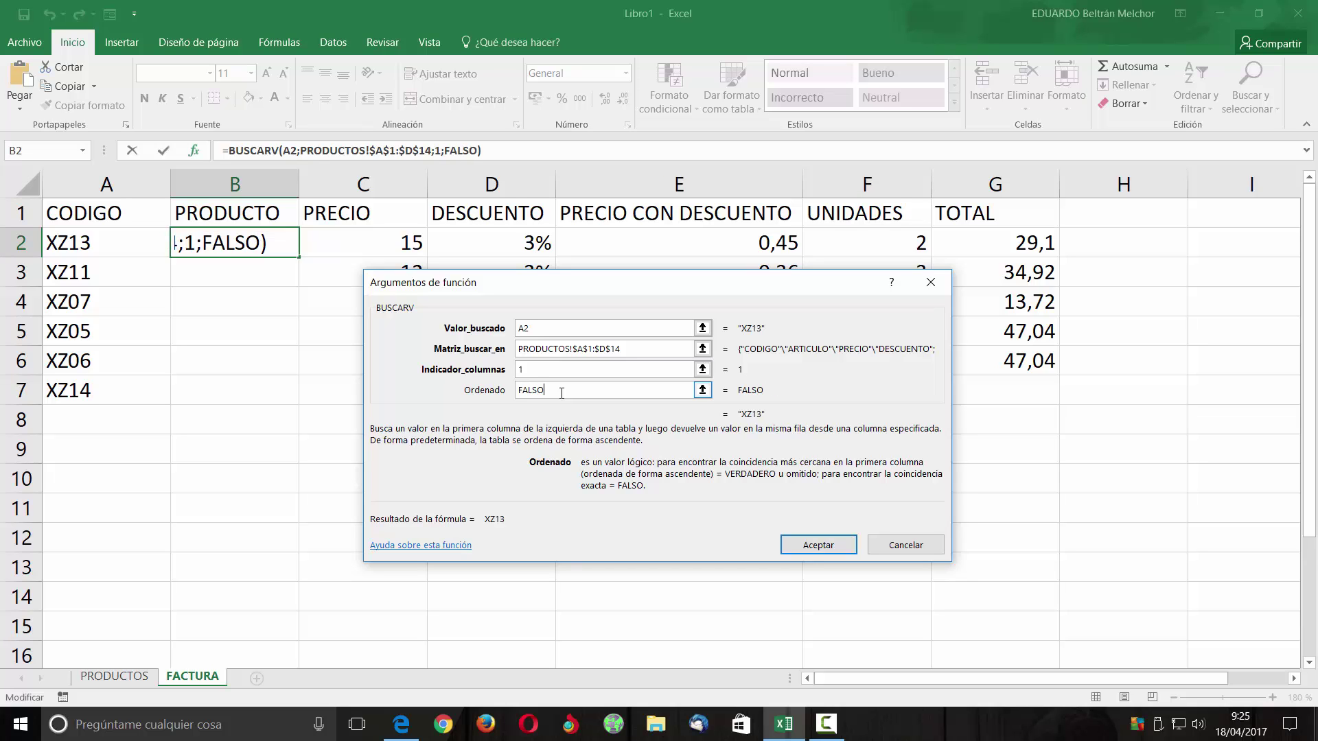
click(817, 544)
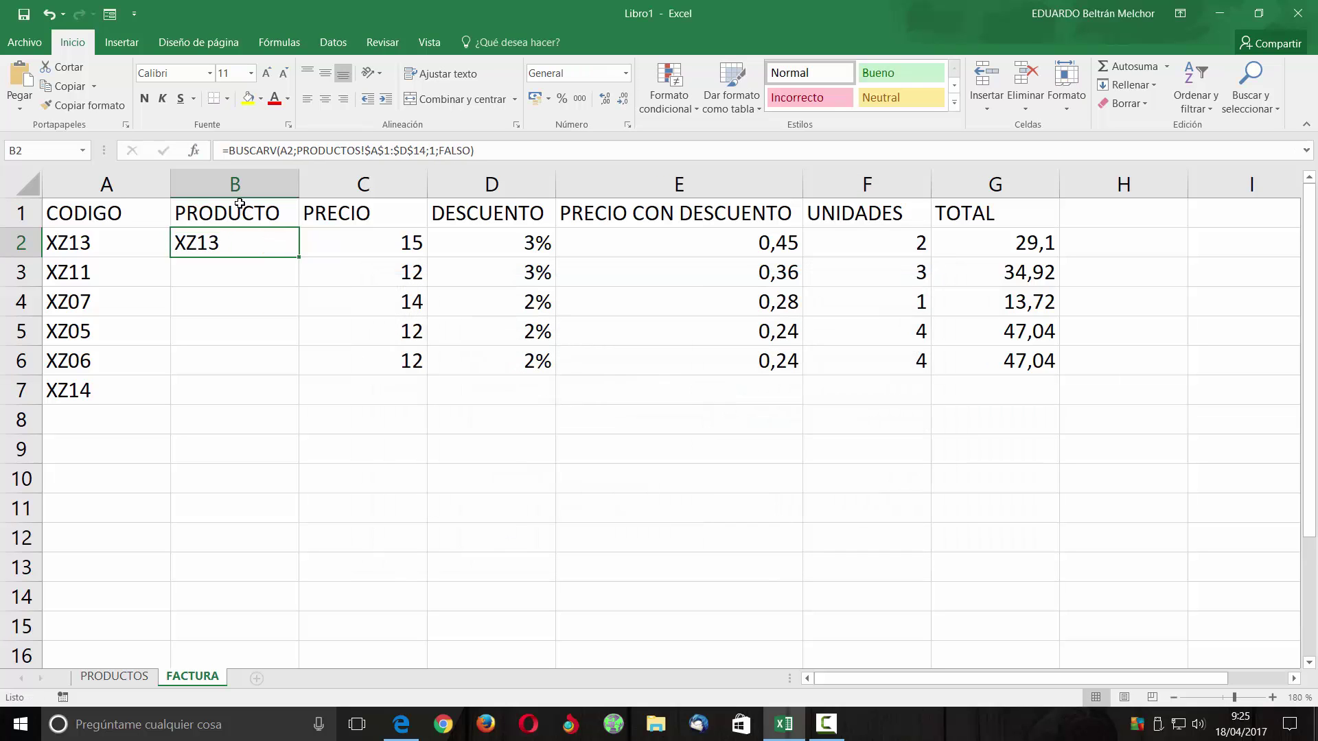
Fill B2's exact-match lookup down to B7, then change A7's code to XZ04 so it returns XZ04.
drag(298, 265, 292, 365)
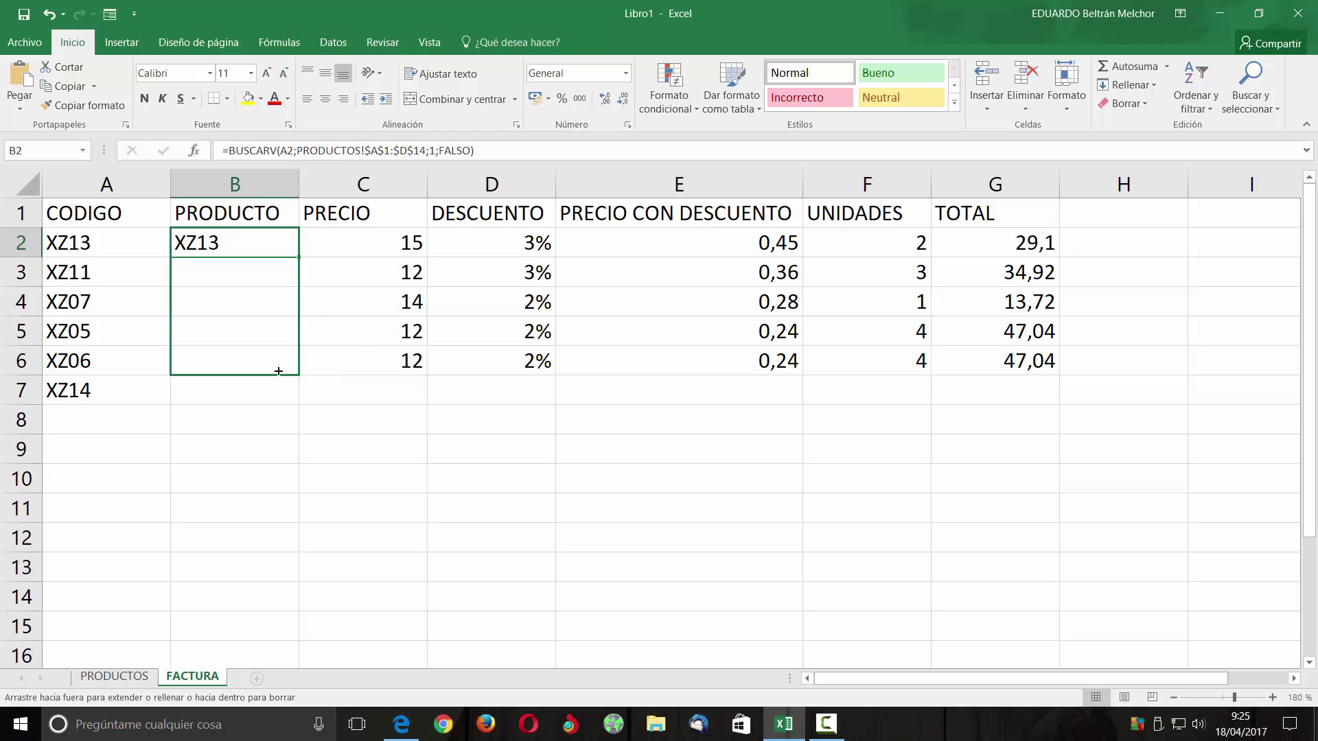
mouse_move(298, 375)
mouse_down()
mouse_move(307, 426)
mouse_move(332, 447)
mouse_up()
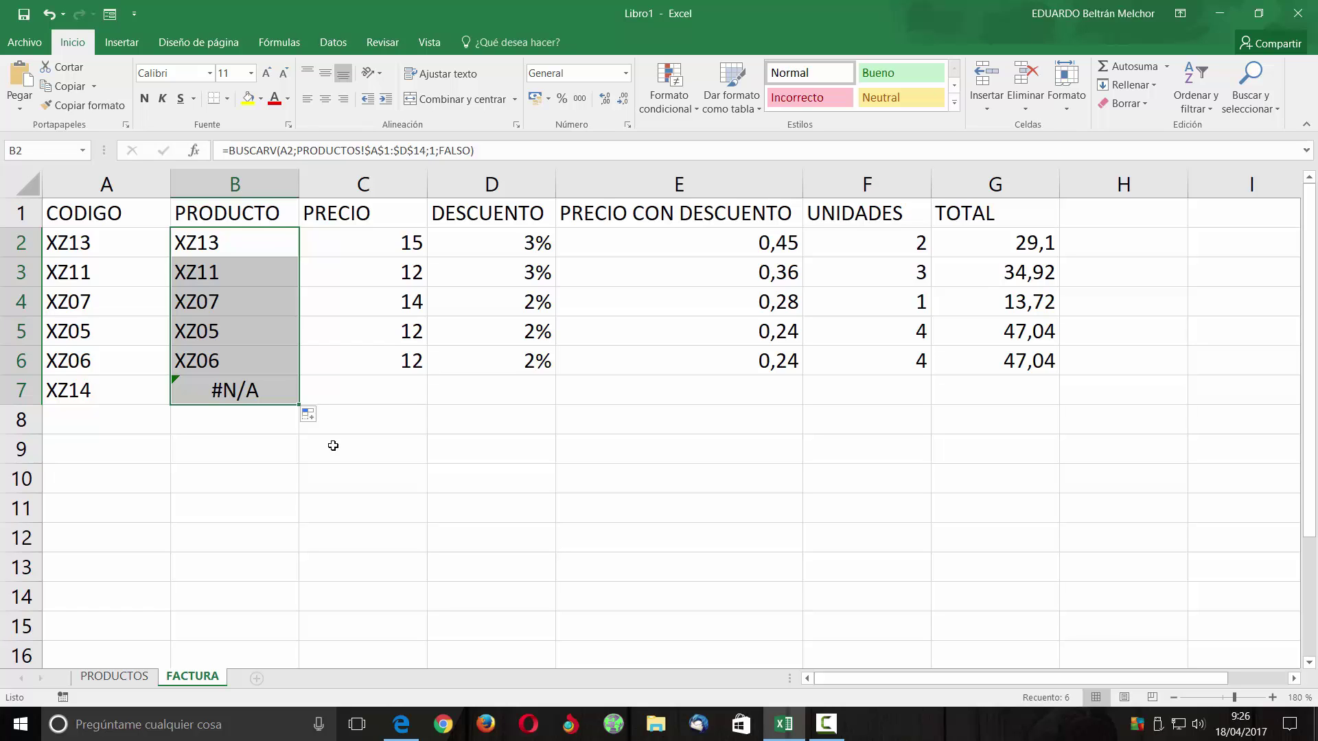
click(109, 389)
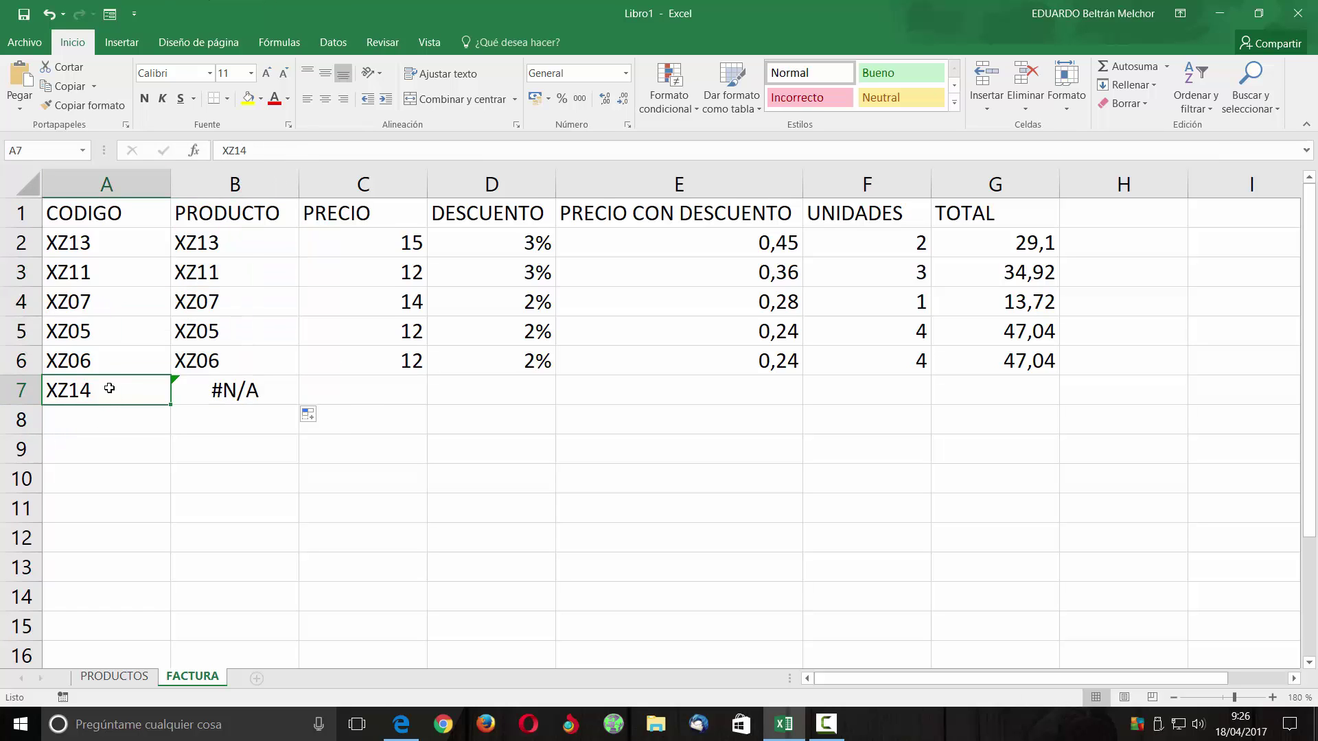
text(AS)
key(Return)
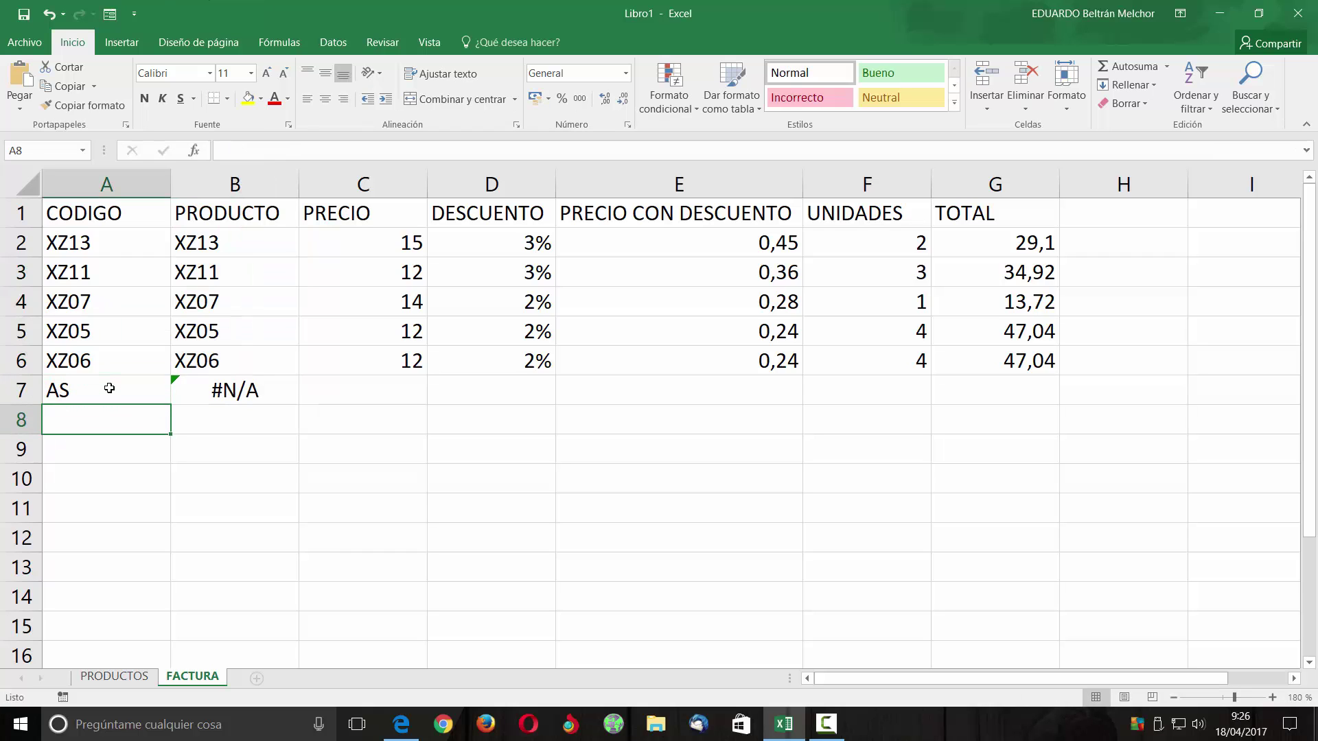
click(109, 389)
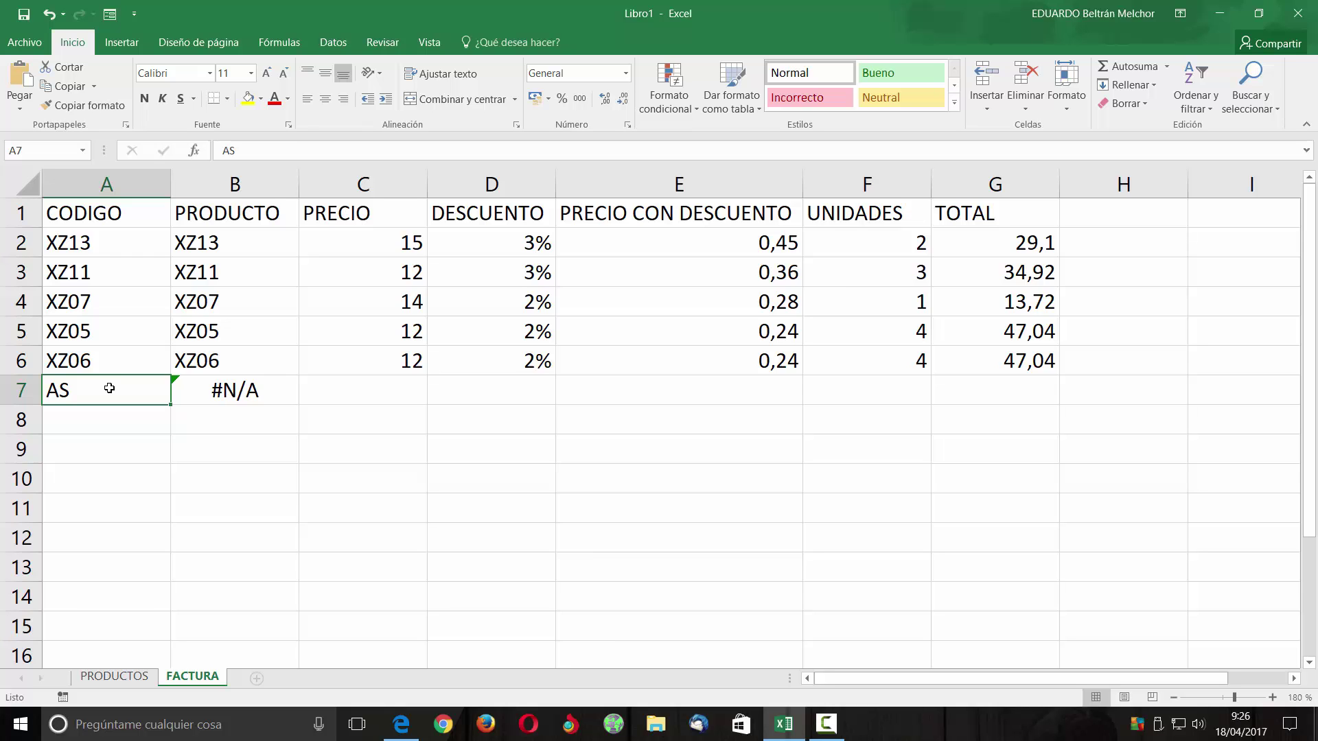
text(XZ4)
key(Return)
click(110, 387)
text(XZ04)
key(Return)
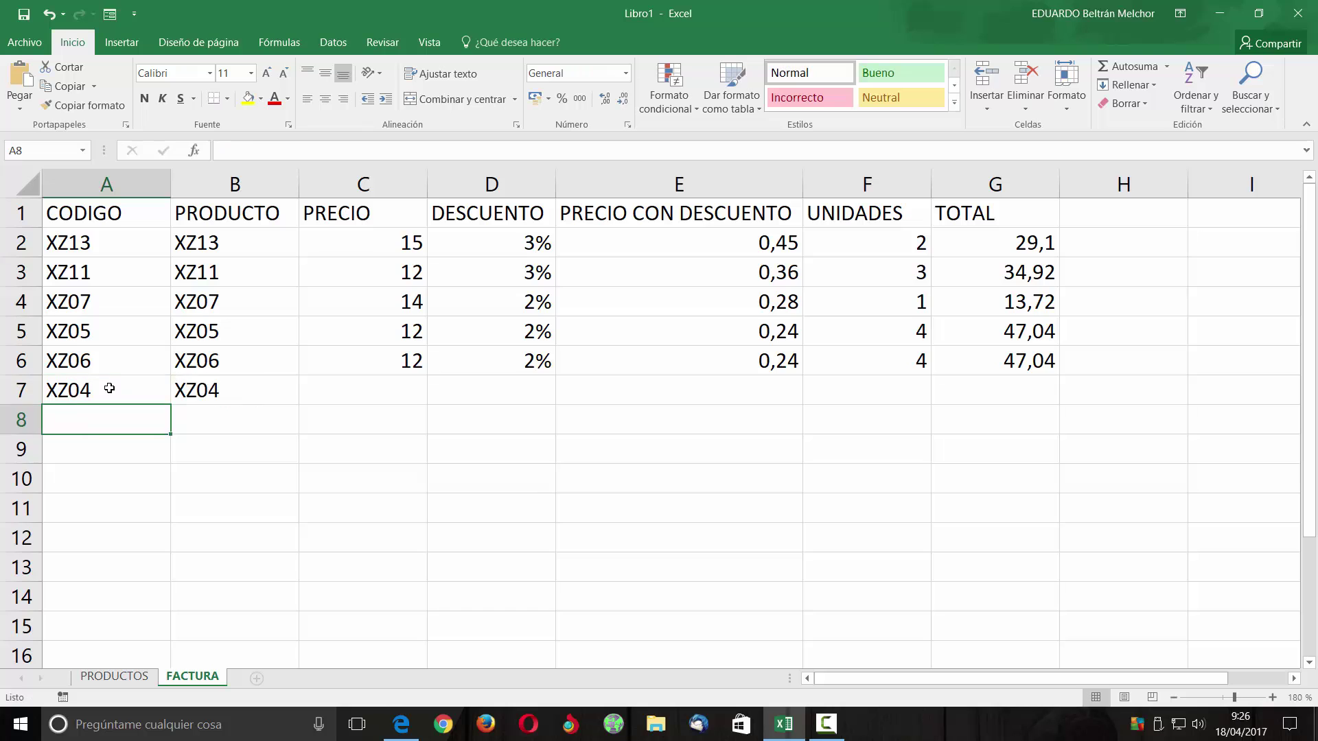
click(283, 394)
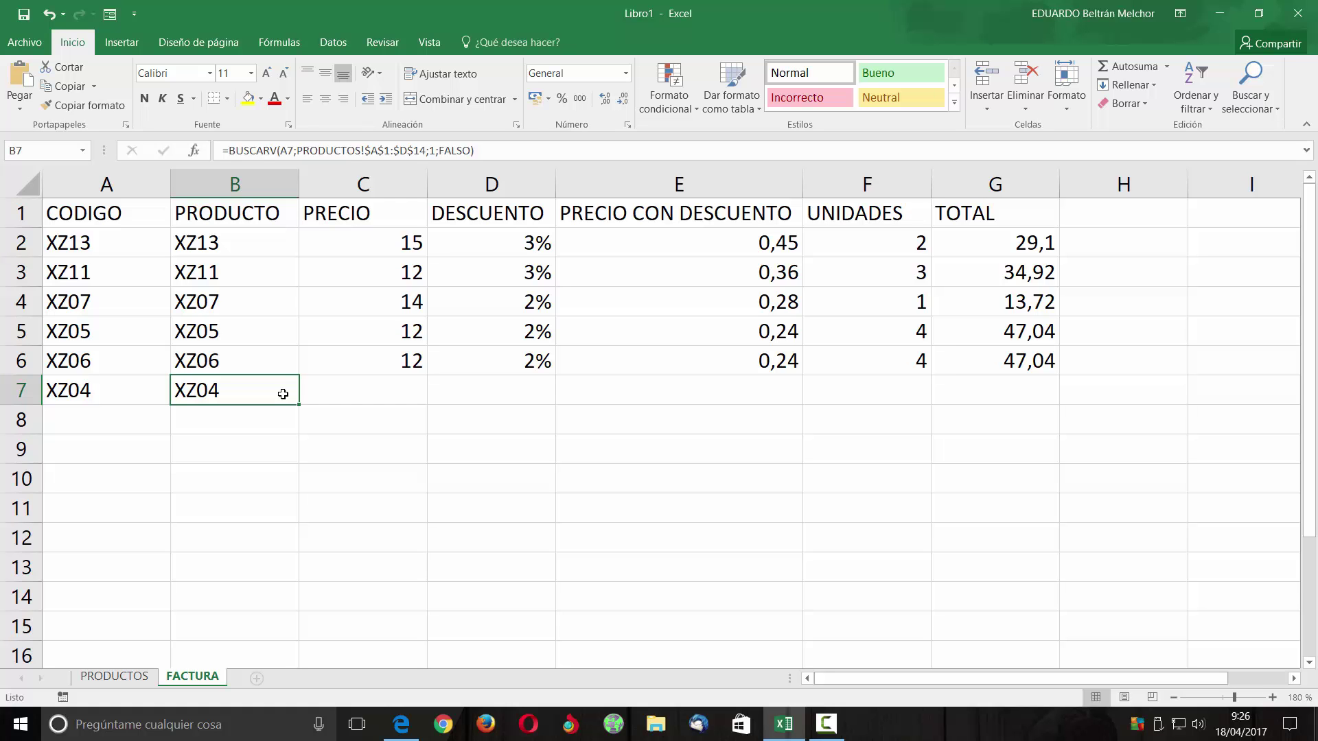
Minimise the Excel window to reveal the desktop.
click(1220, 14)
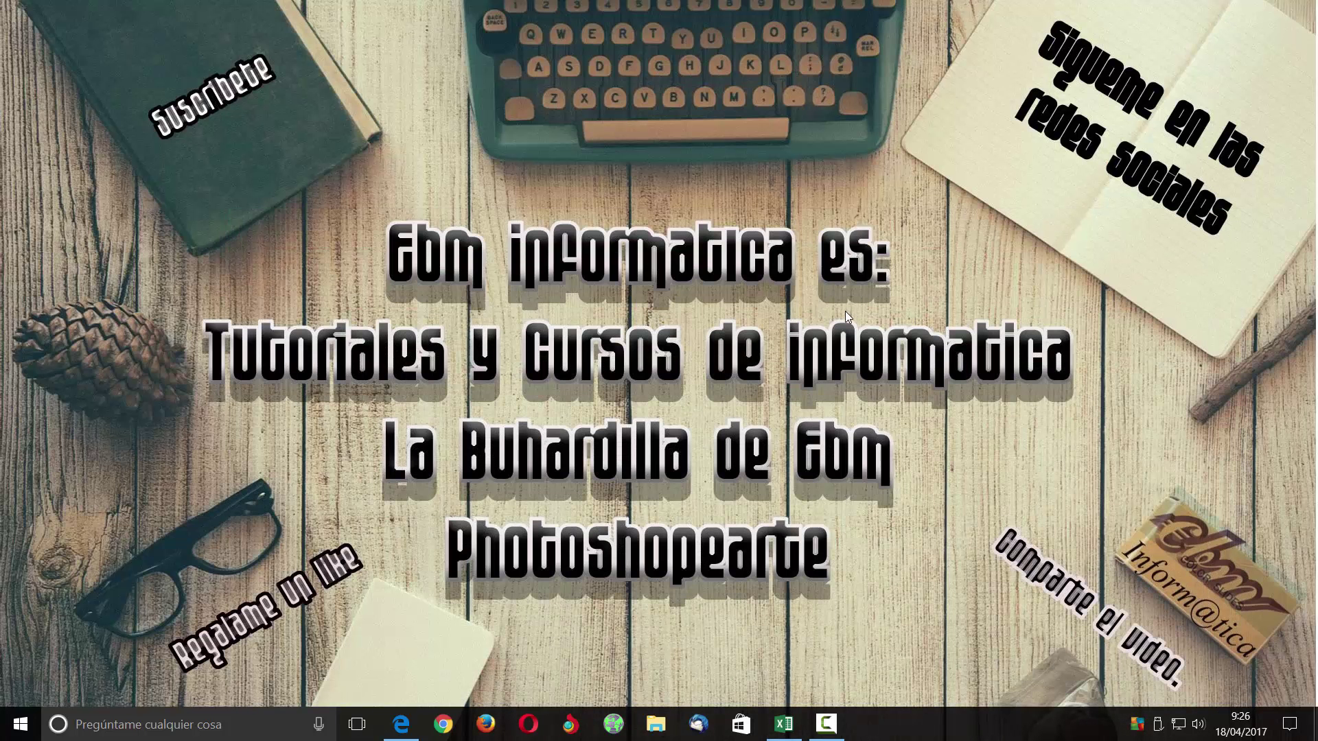